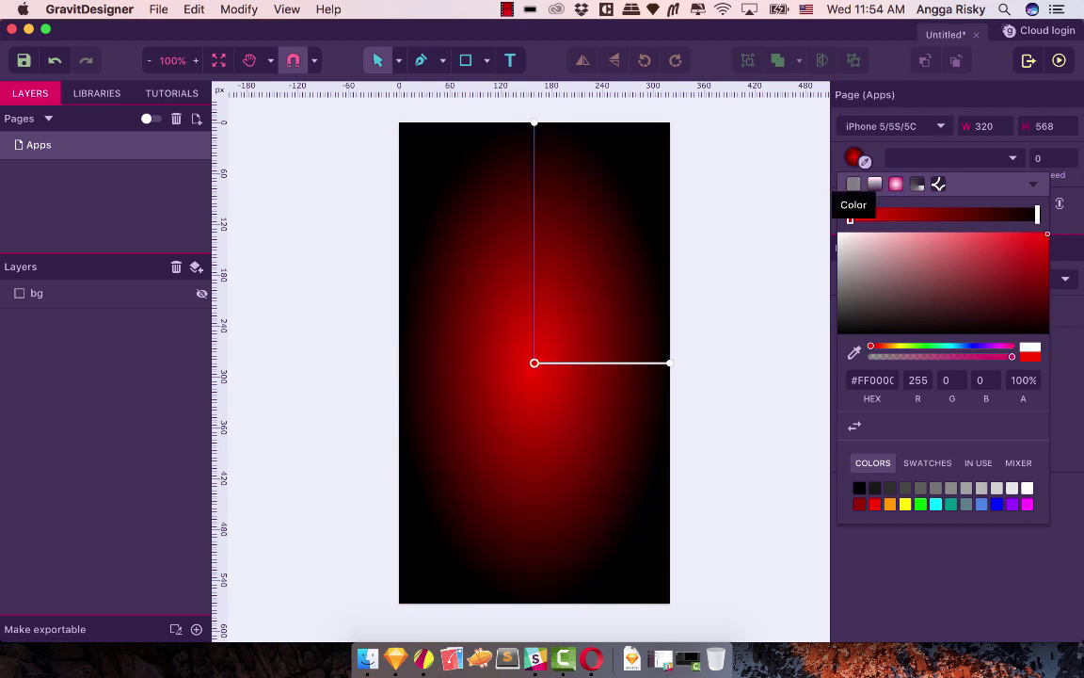
Try another page fill, then reset the page background colour to white.
left_click(853, 184)
left_click_drag(927, 284, 770, 188)
left_click(769, 189)
Compare the bg rectangle's fill types and settle on a linear gradient.
left_click(544, 218)
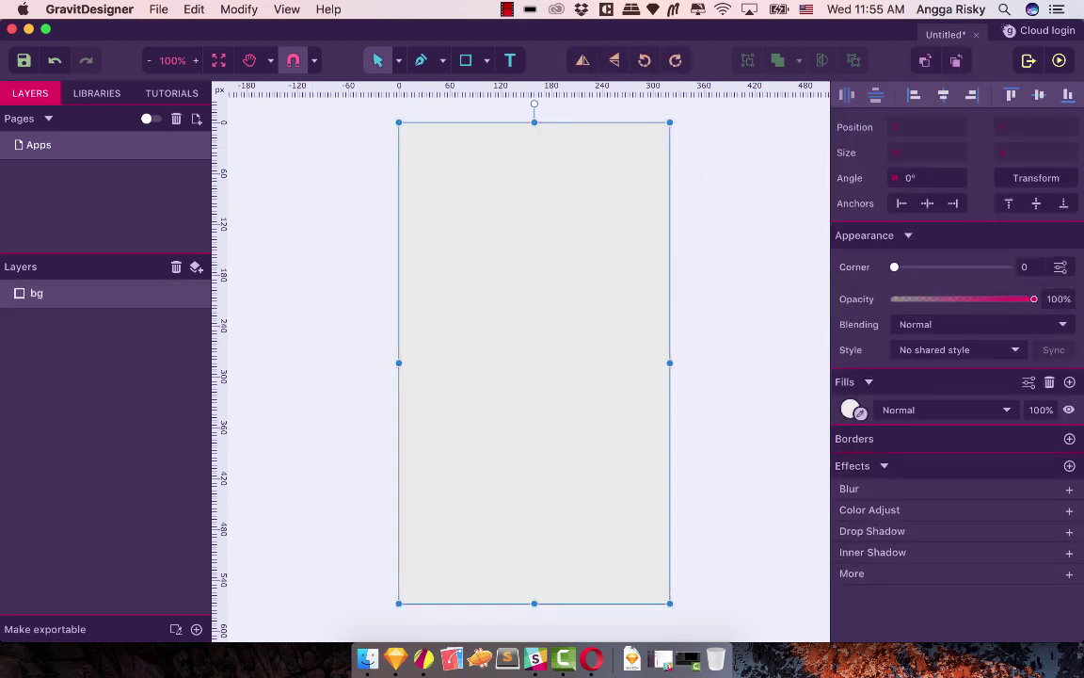
left_click(851, 410)
left_click(899, 116)
left_click(921, 49)
left_click(941, 49)
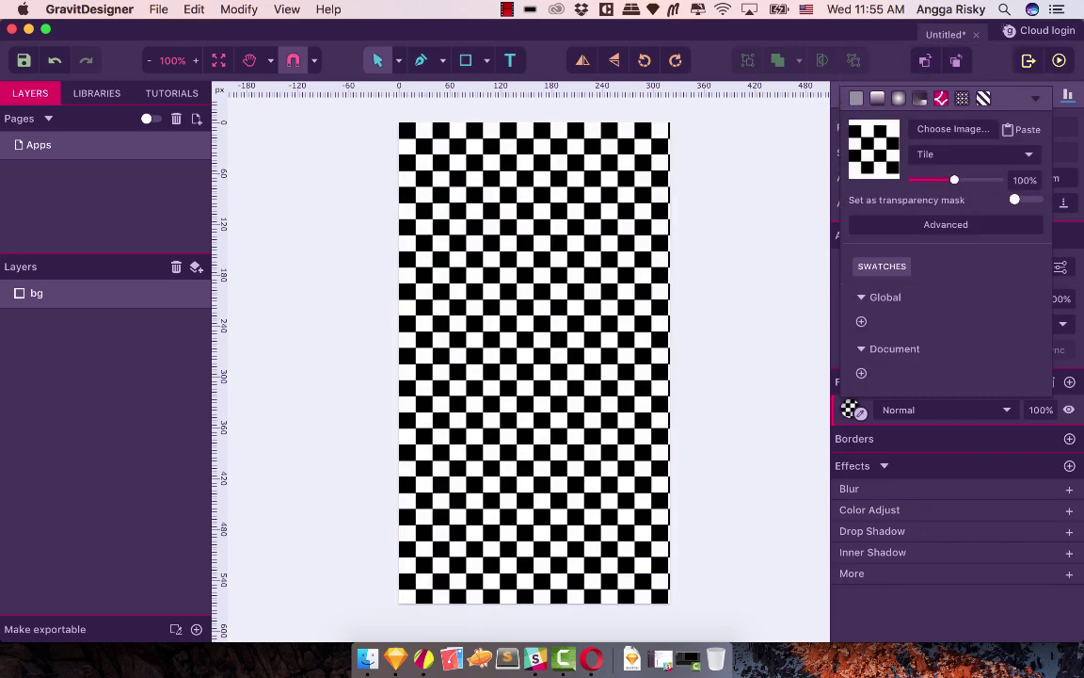
left_click(856, 98)
left_click(877, 49)
Make the gradient run vertically from the page's top centre to the bottom edge.
left_click_drag(399, 360, 480, 191)
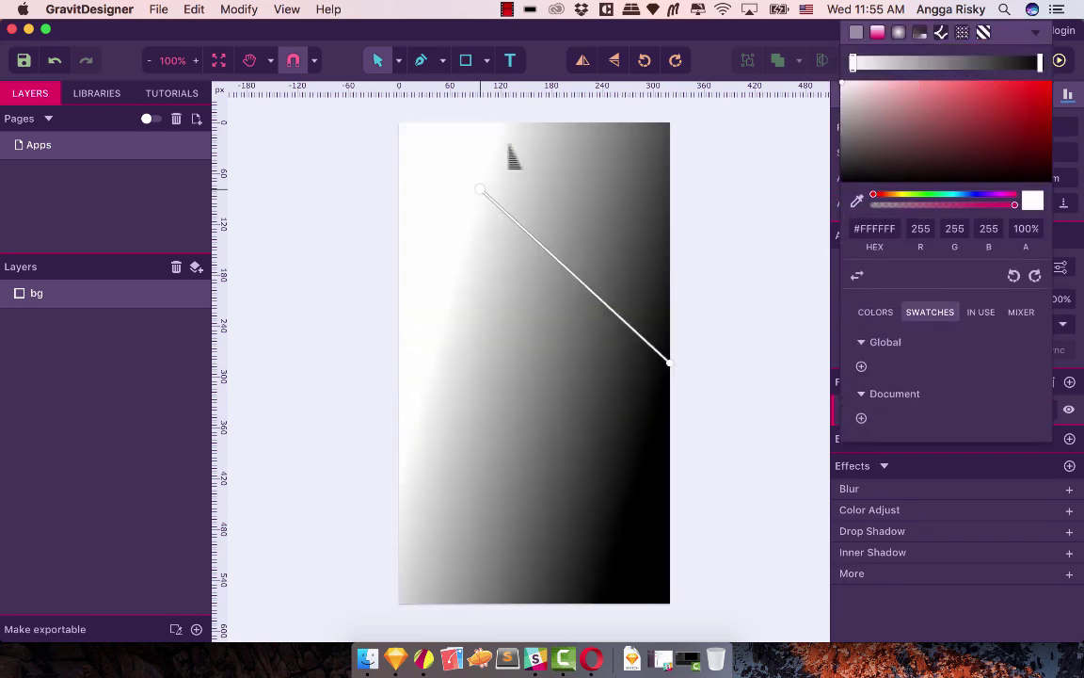
left_click_drag(508, 145, 522, 122)
left_click_drag(668, 363, 525, 601)
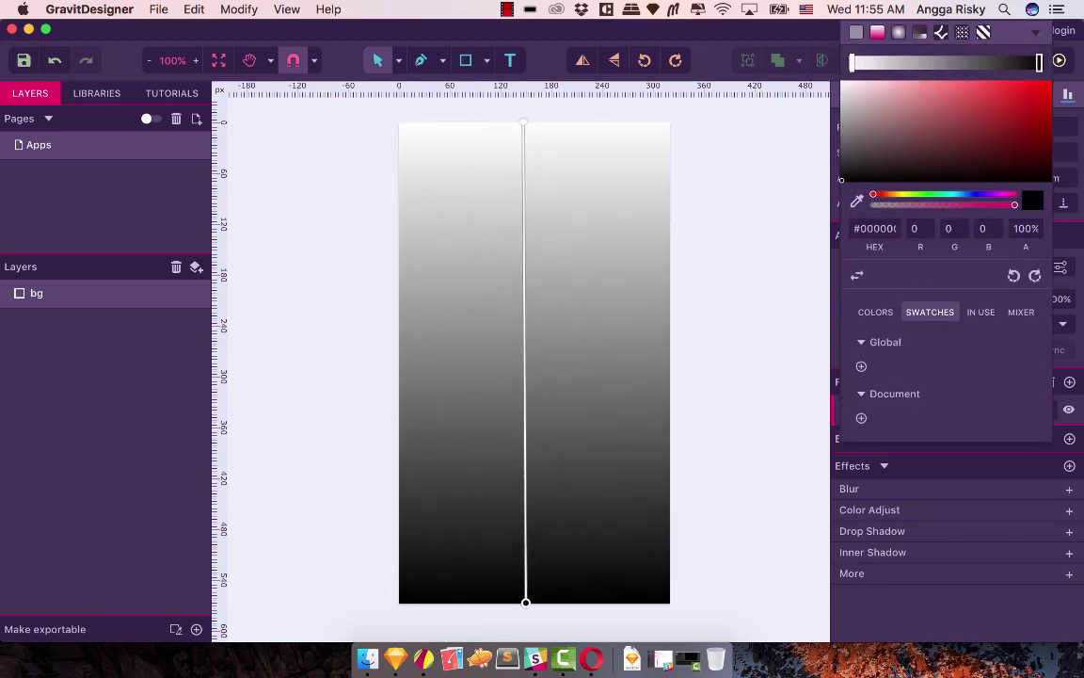
Set the top gradient stop to #1ABC9C and the bottom stop to blue.
mouse_move(524, 123)
left_mouse_down()
mouse_move(523, 207)
mouse_move(523, 126)
left_mouse_up()
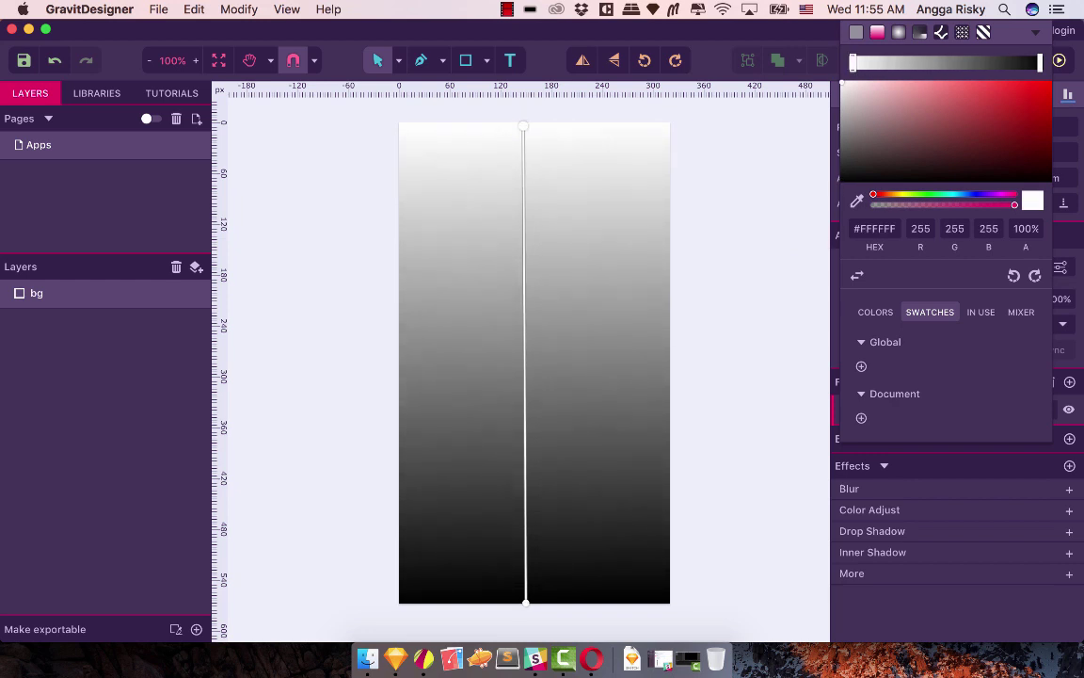
left_click(875, 228)
type("1ABC9C")
key("Return")
left_click(525, 600)
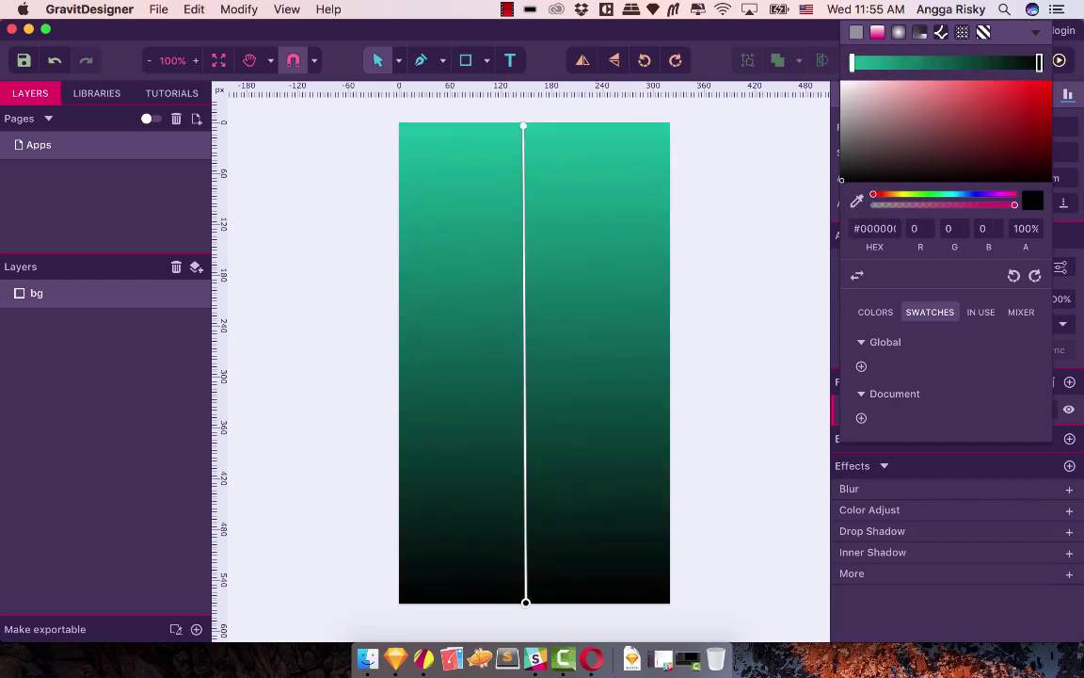
type("#1abc9c")
key("Return")
left_click(715, 271)
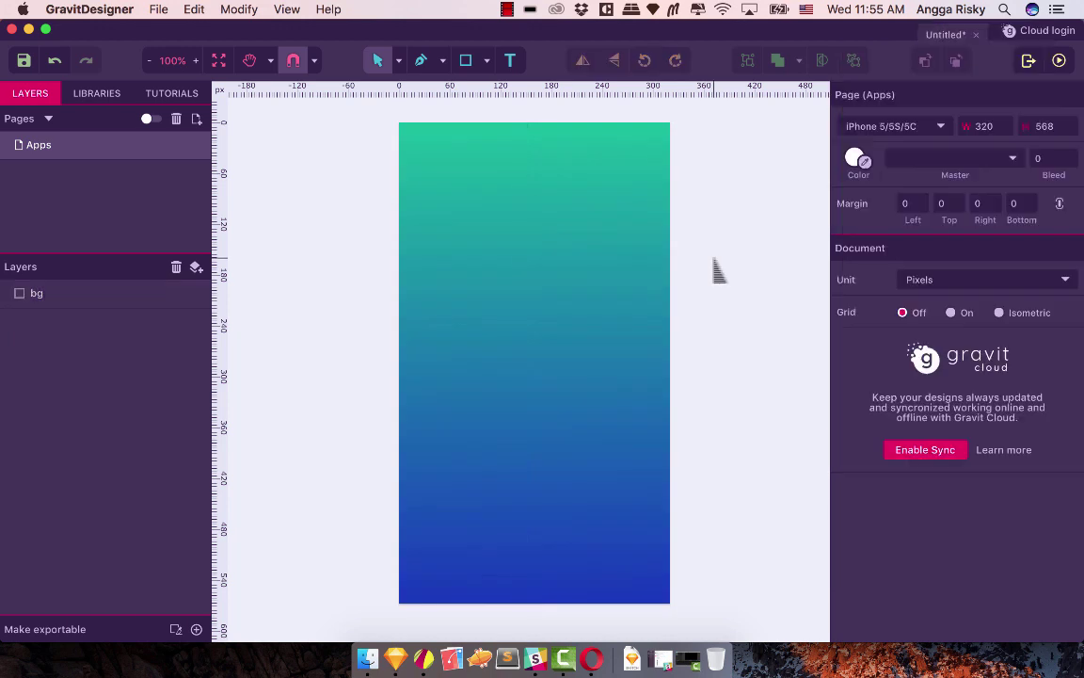
left_click(599, 287)
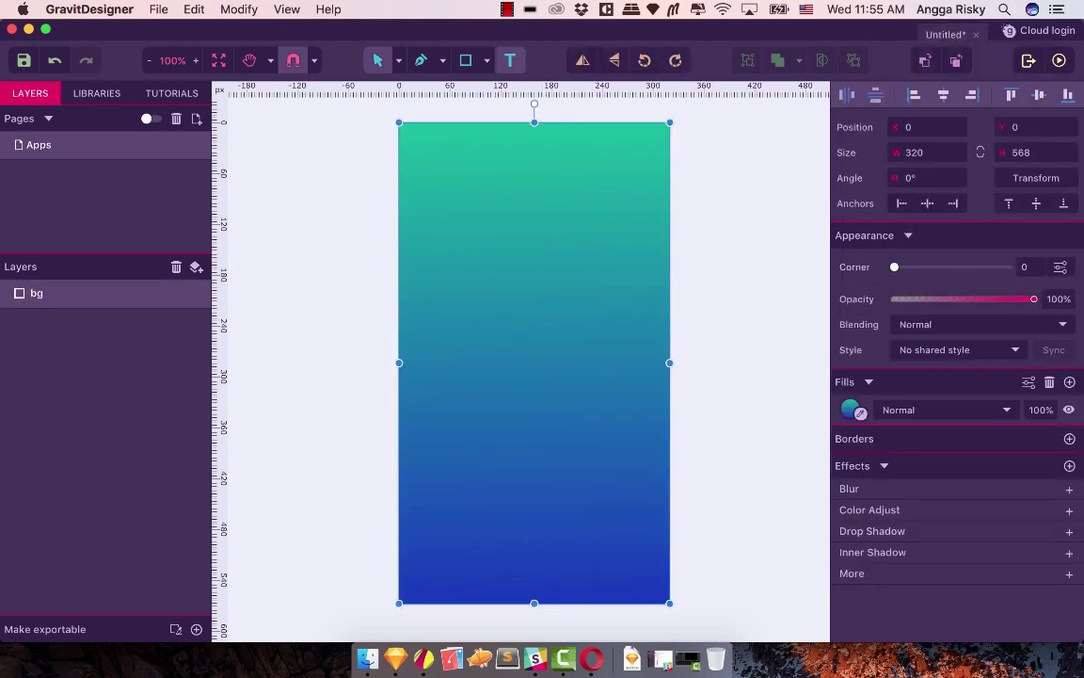
Draw a small white square in the upper middle of the page.
left_click(487, 60)
left_click(527, 109)
left_click_drag(483, 232, 564, 283)
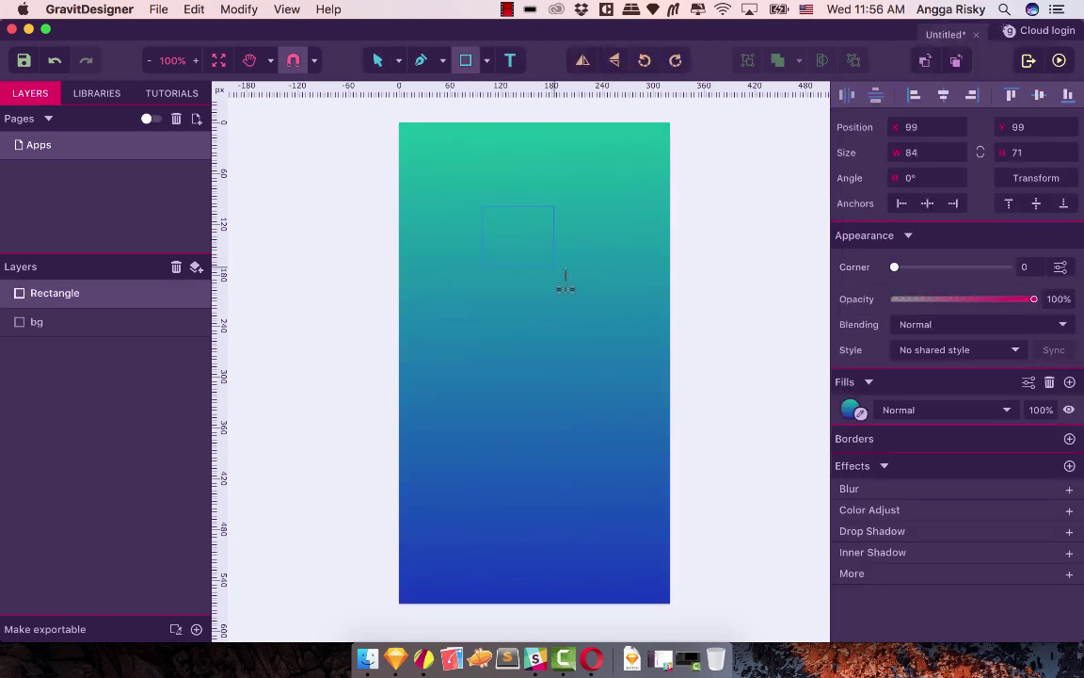
mouse_move(513, 252)
left_mouse_down()
mouse_move(559, 310)
mouse_move(544, 265)
mouse_move(489, 248)
mouse_move(544, 272)
left_mouse_up()
left_click(576, 256)
left_click(517, 237)
left_click(852, 409)
left_click(726, 141)
left_click(522, 267)
Centre the square horizontally, align it to the top, then move it down to y 60.
key("super+a")
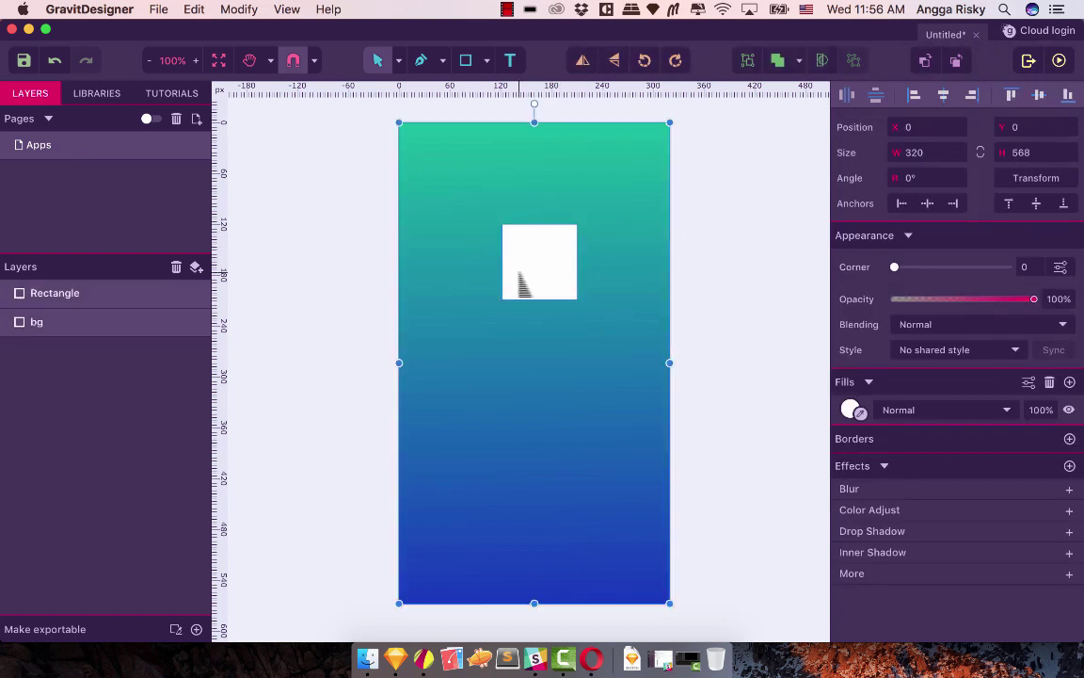
left_click(943, 95)
left_click(1010, 95)
left_click_drag(533, 141, 552, 190)
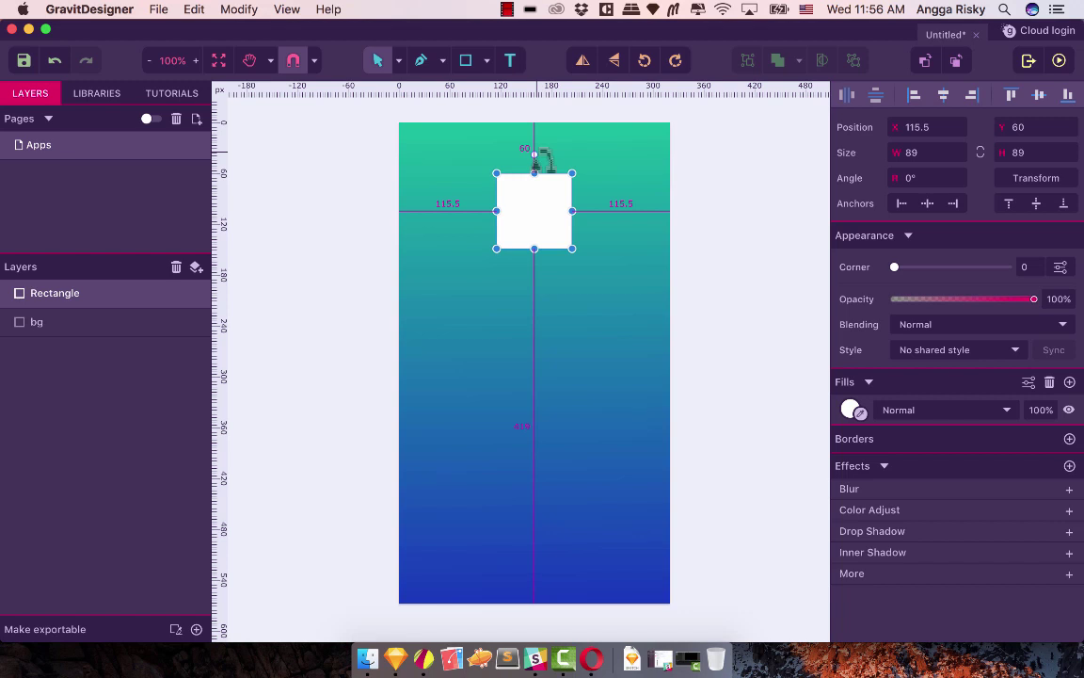
key("Escape")
Rename the square's layer to profile_picture.
left_click(94, 293)
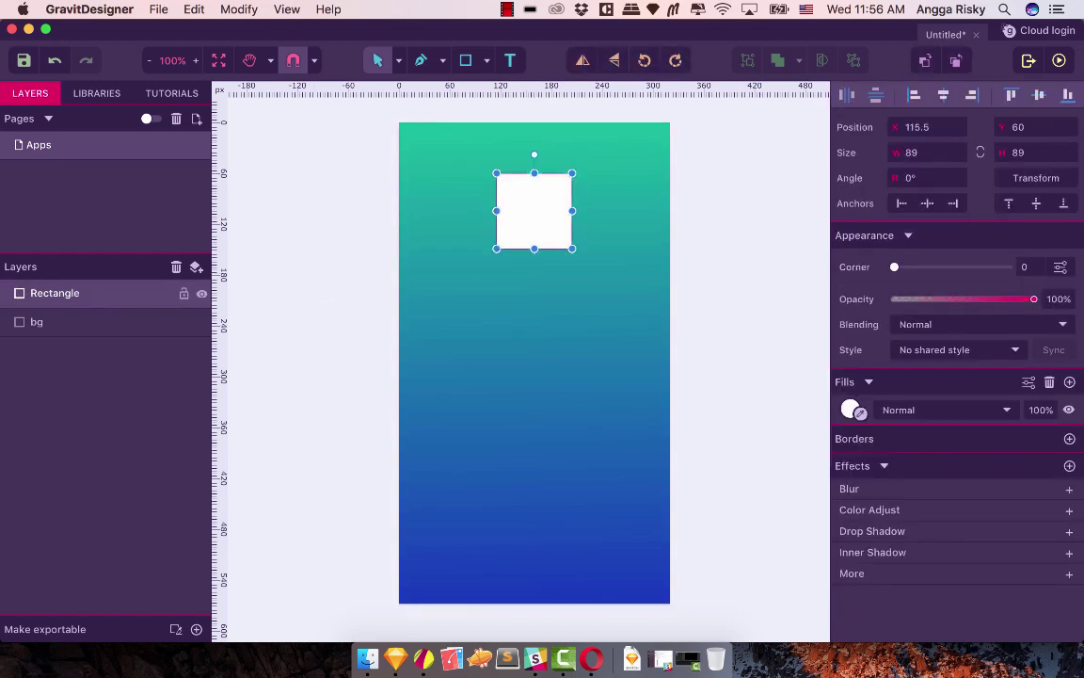
double_click(54, 293)
type("profile_picture")
key("Return")
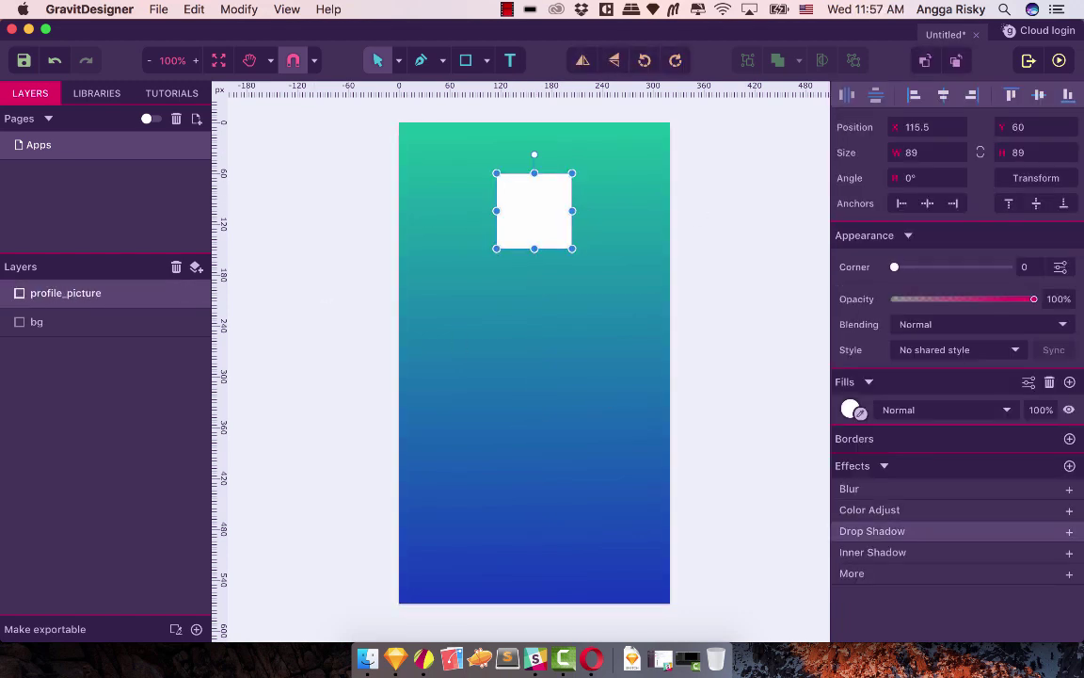
Add a drop shadow with blur 20 and 10% opacity to the square.
left_click(941, 530)
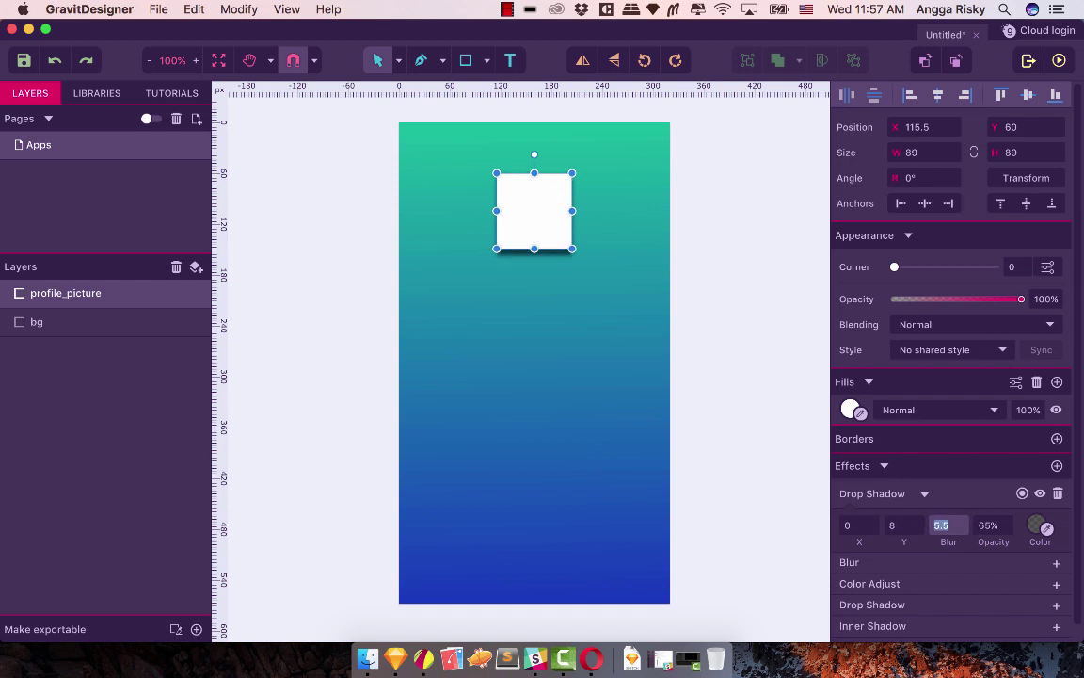
type("20")
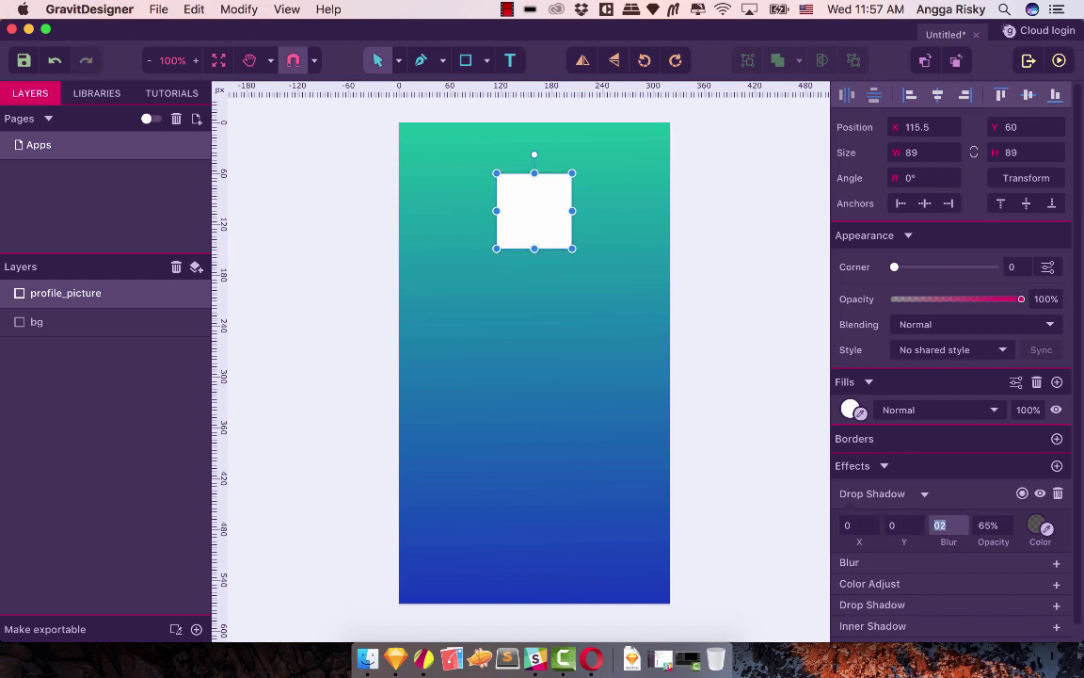
key("Tab")
type("10")
key("Escape")
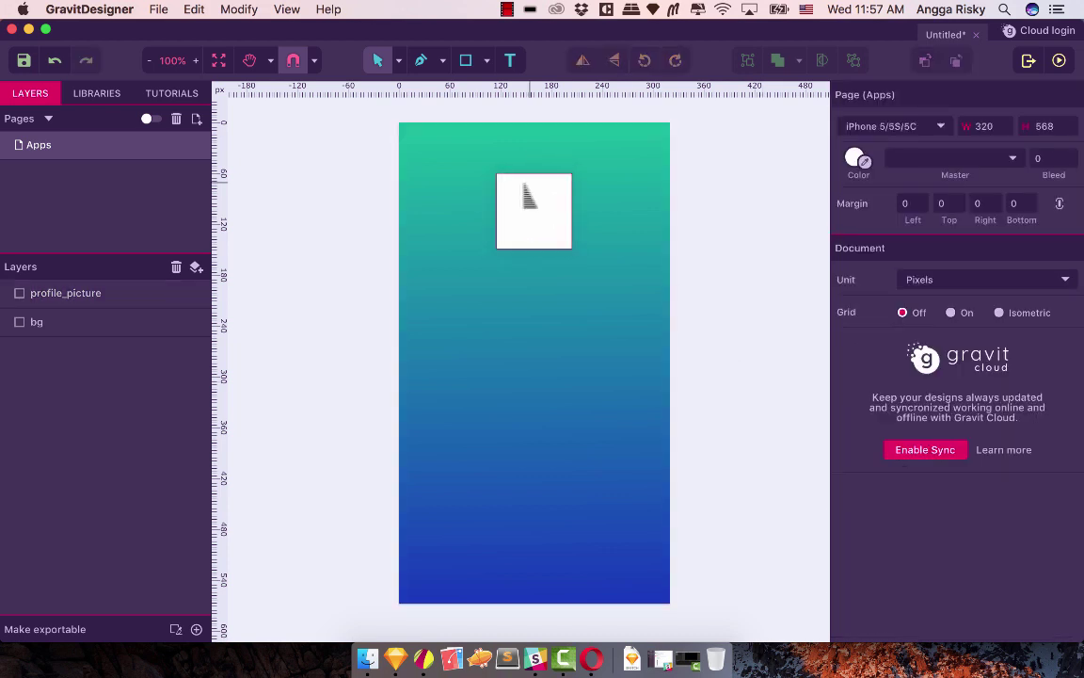
left_click(539, 206)
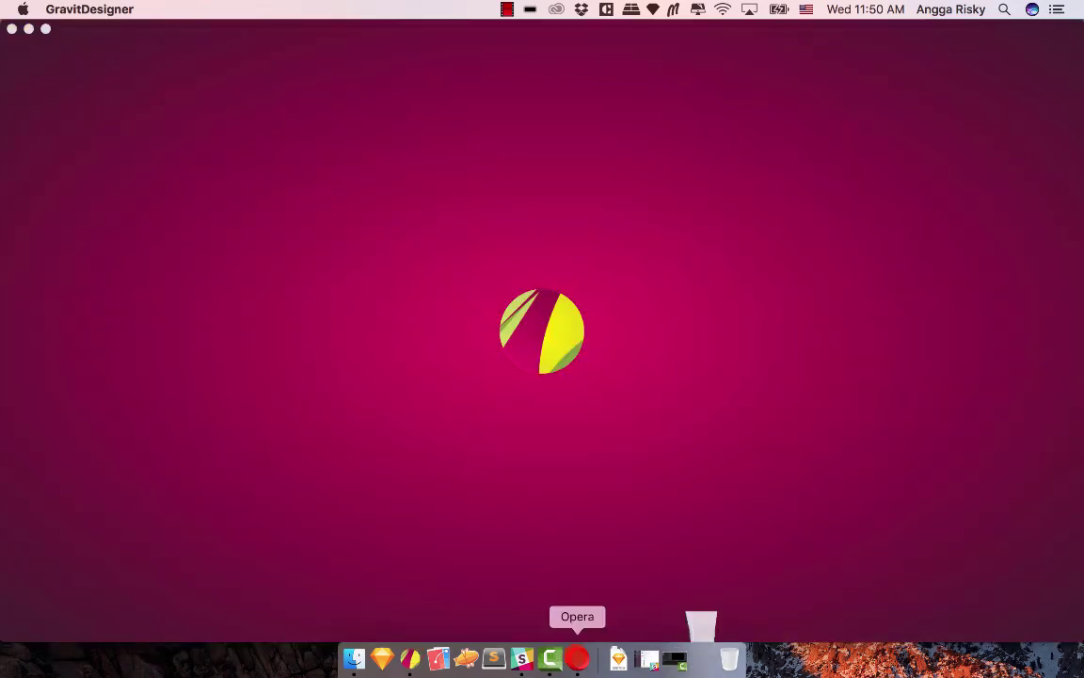
In Opera, trim the address to designer.io and load it.
left_click(577, 657)
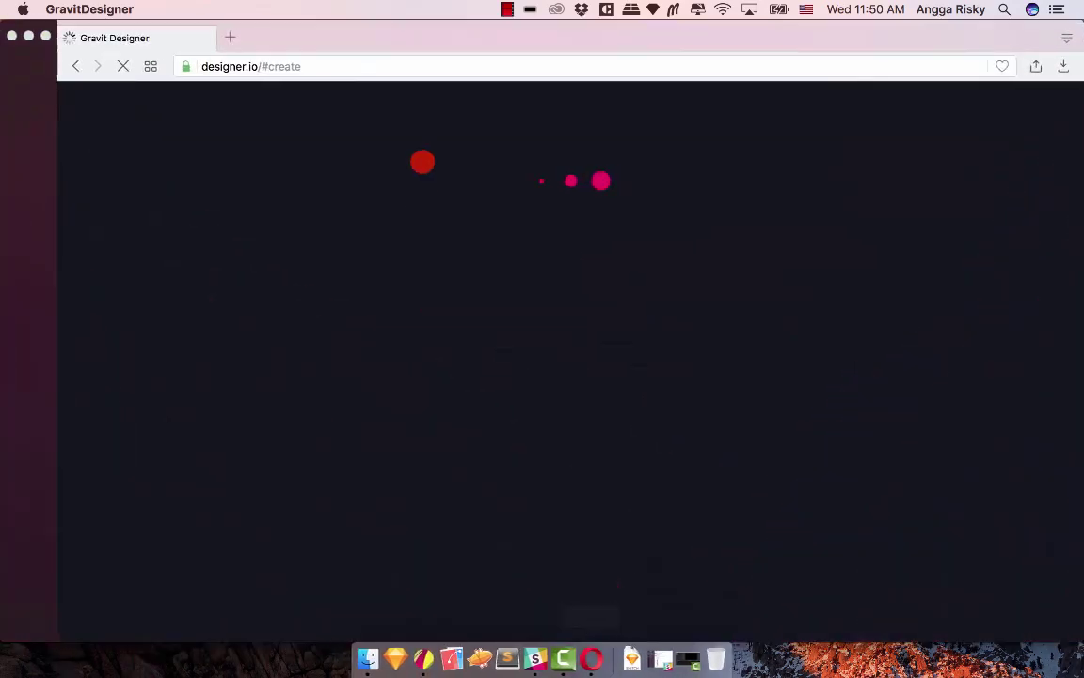
left_click(254, 66)
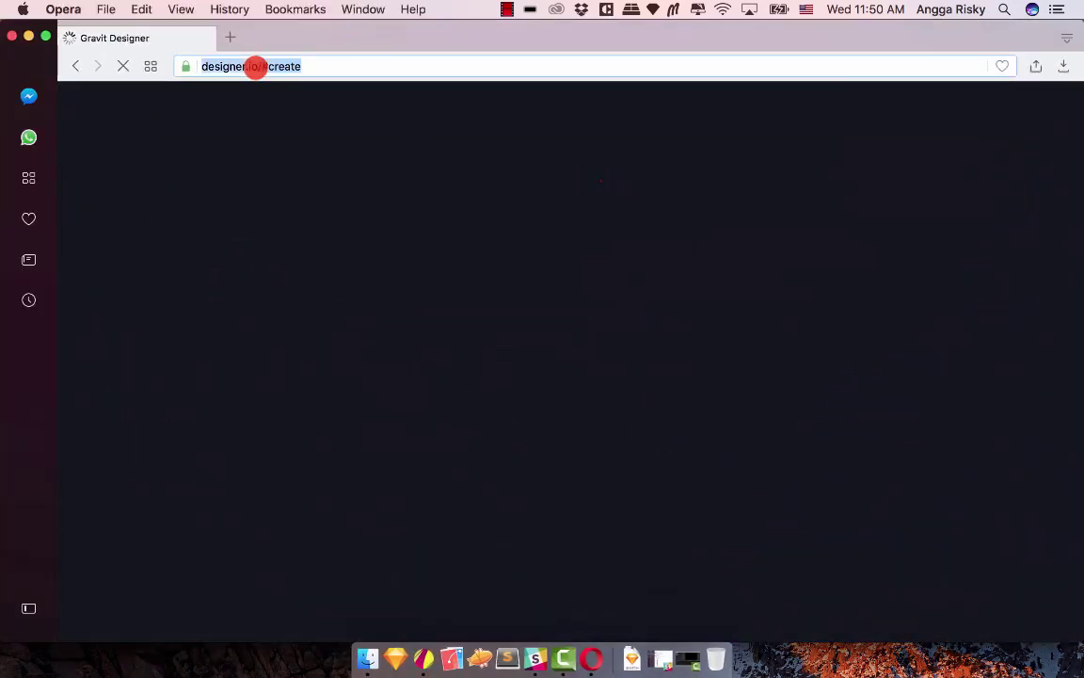
key("Right")
key("BackSpace")
key("BackSpace")
key("BackSpace")
key("BackSpace")
key("BackSpace")
key("BackSpace")
key("BackSpace")
key("BackSpace")
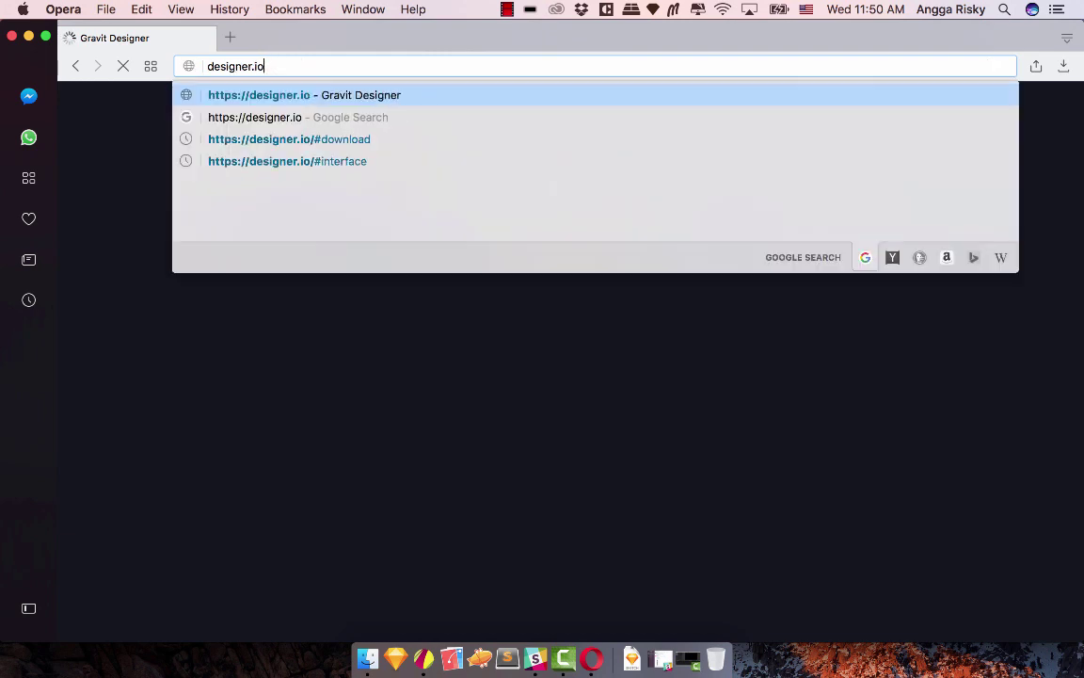
key("Return")
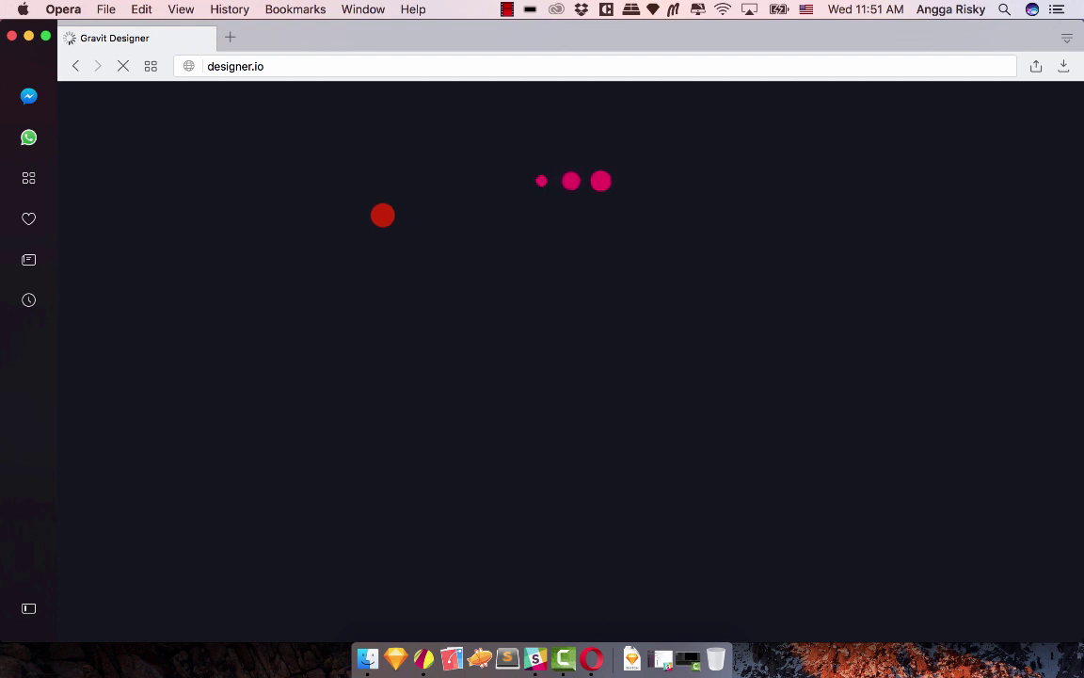
Browse Gravit Designer's New from Template and Gravit Cloud sections, then launch Sketch.
left_click(423, 659)
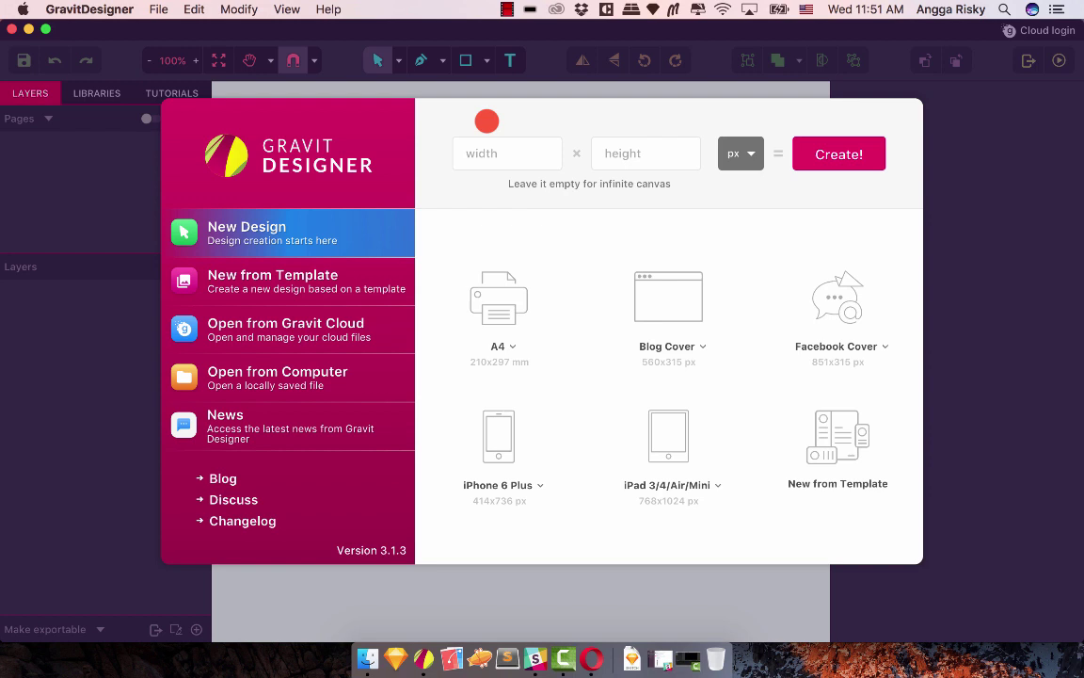
left_click(302, 275)
left_click(296, 322)
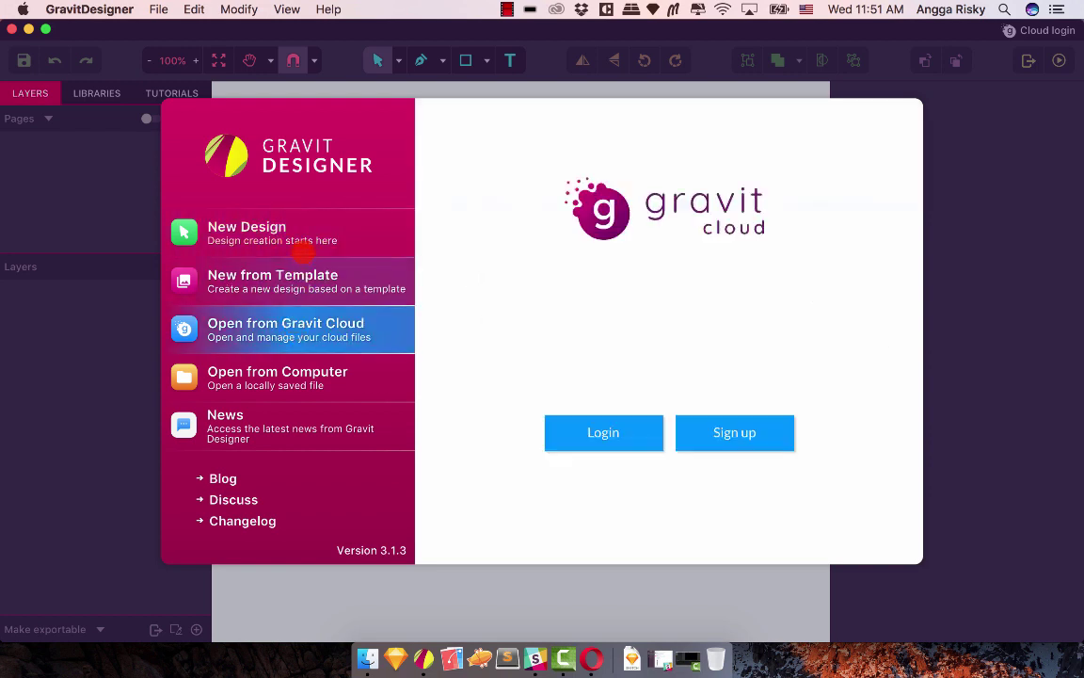
left_click(302, 246)
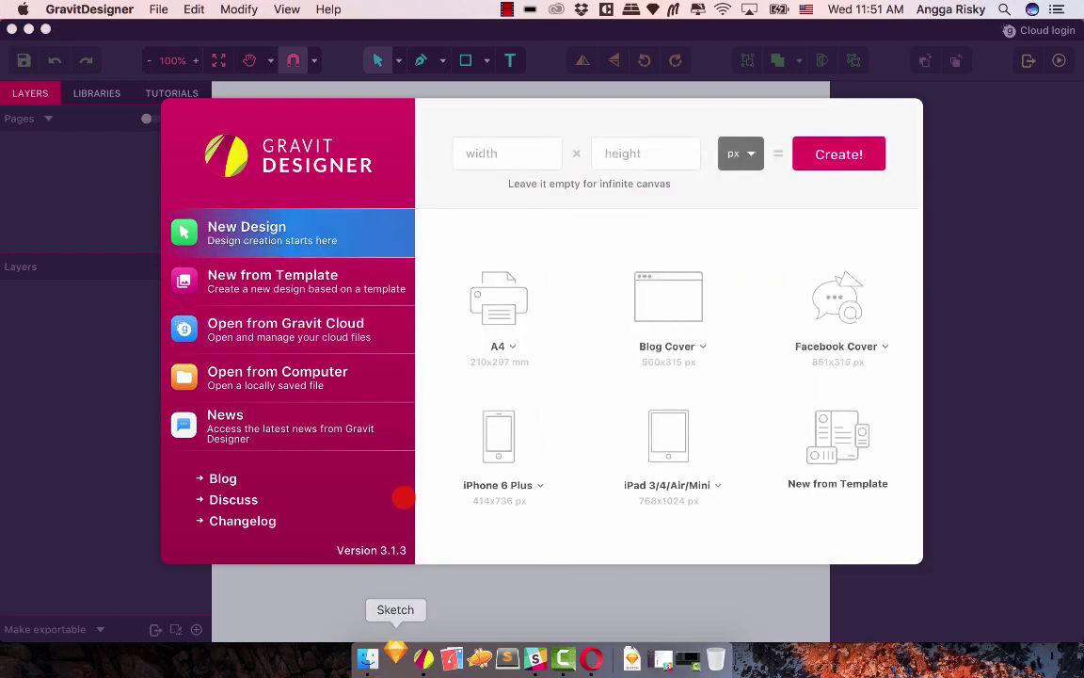
left_click(396, 655)
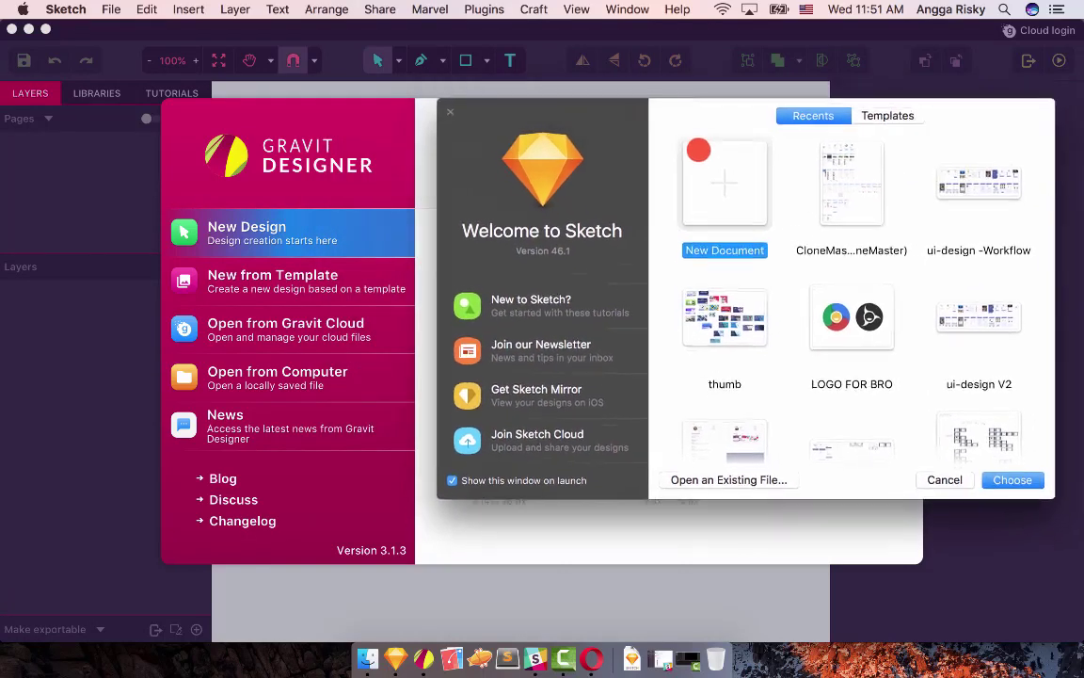
mouse_move(698, 151)
left_mouse_down()
mouse_move(460, 165)
mouse_move(511, 174)
left_mouse_up()
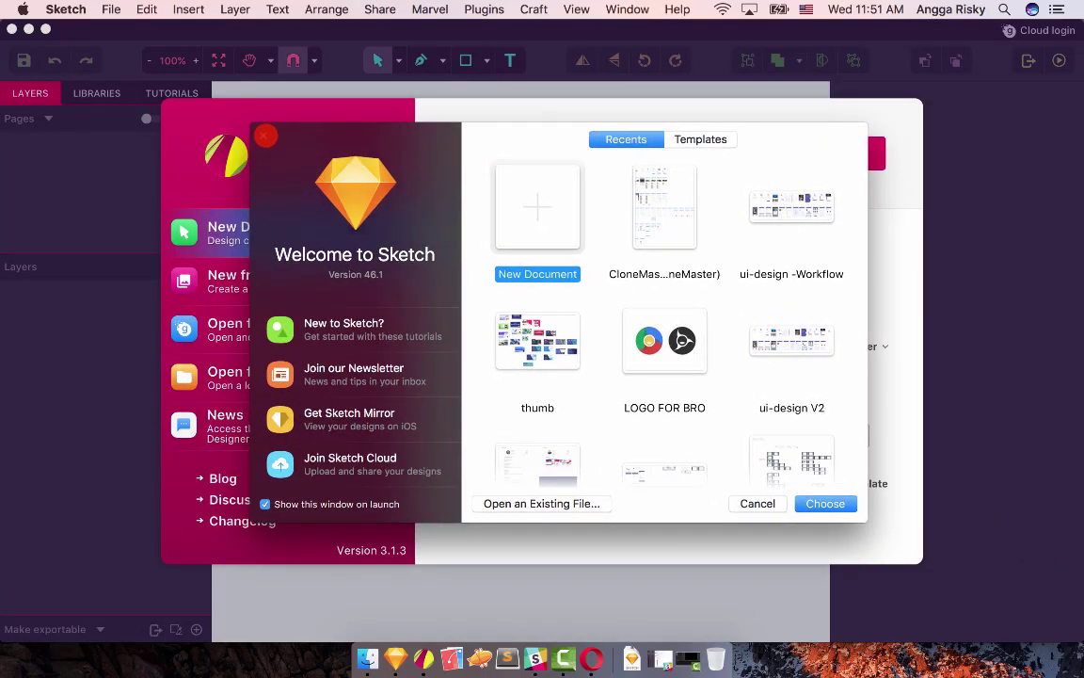
left_click(263, 135)
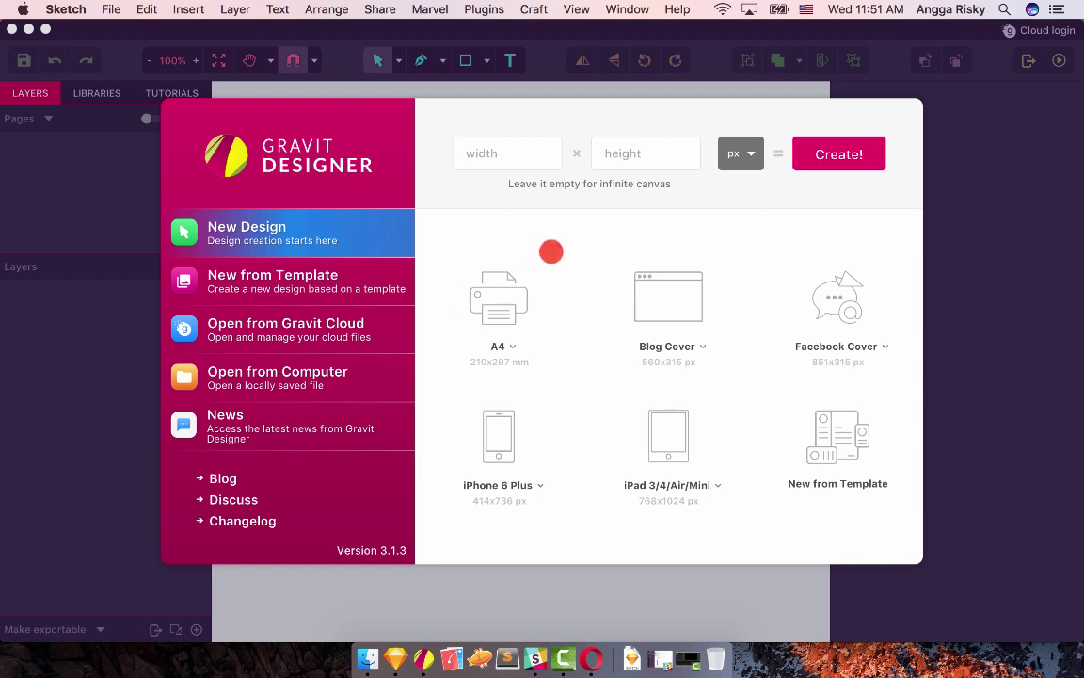
left_click(574, 234)
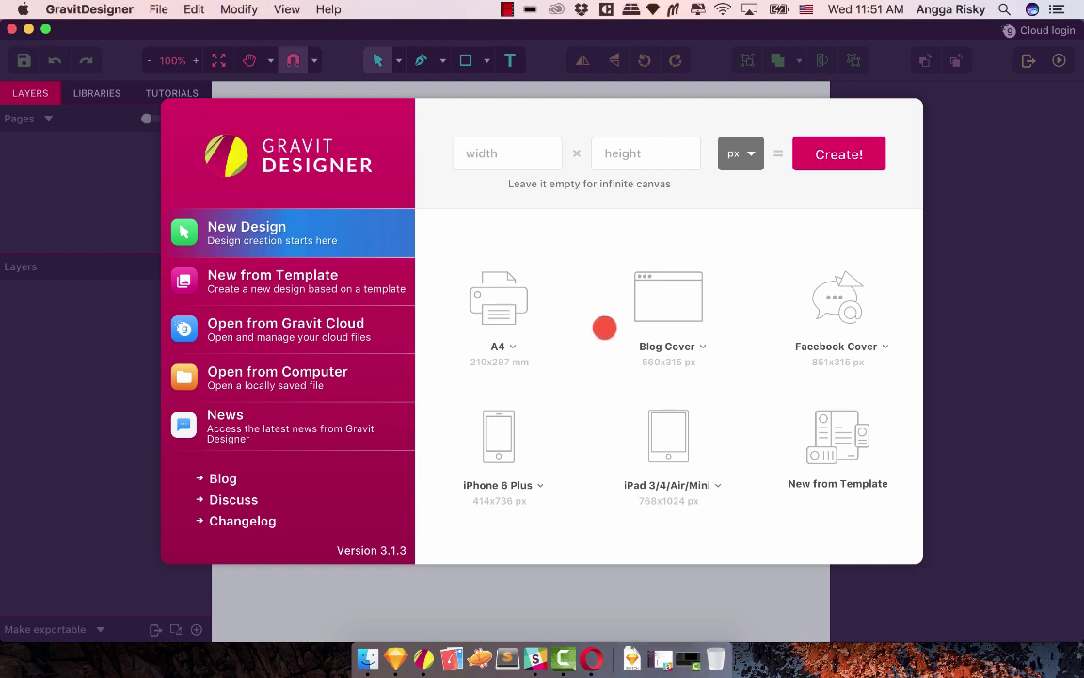
left_click(367, 283)
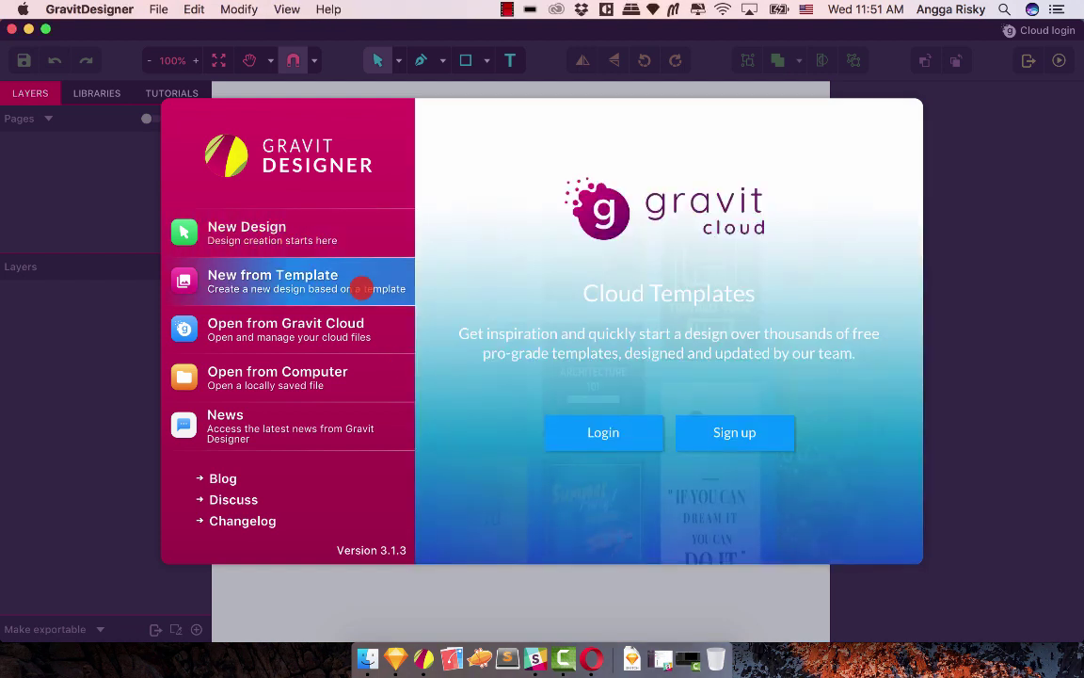
left_click(355, 236)
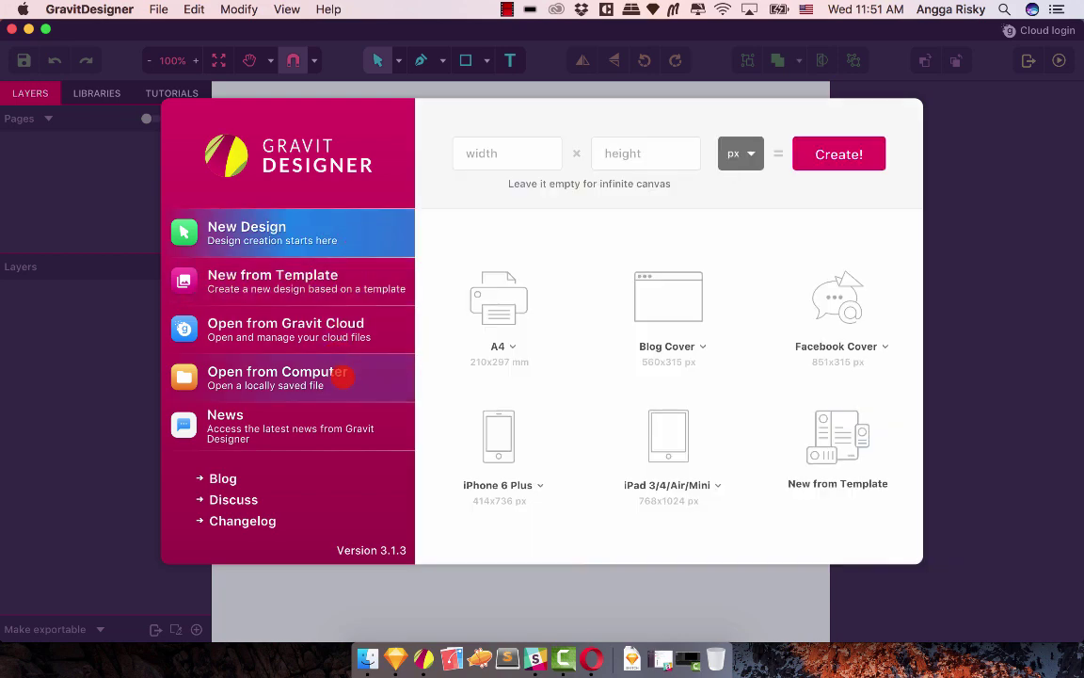
left_click(350, 358)
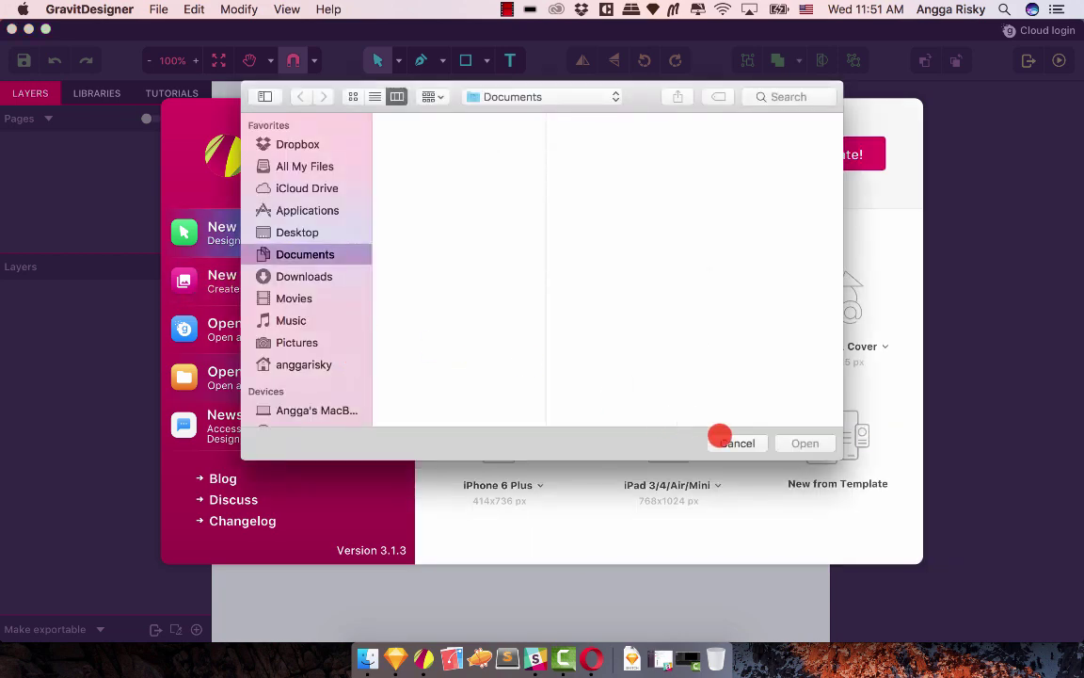
left_click(724, 440)
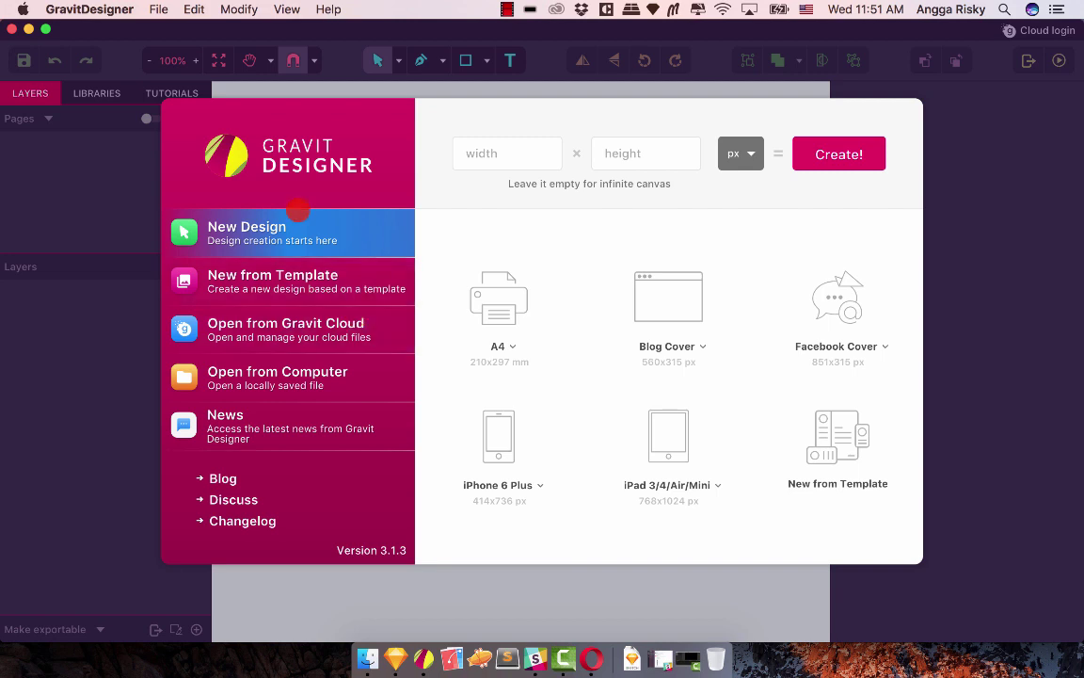
Try the custom canvas width and height fields but leave them empty.
left_click(523, 152)
left_click(619, 153)
left_click(488, 145)
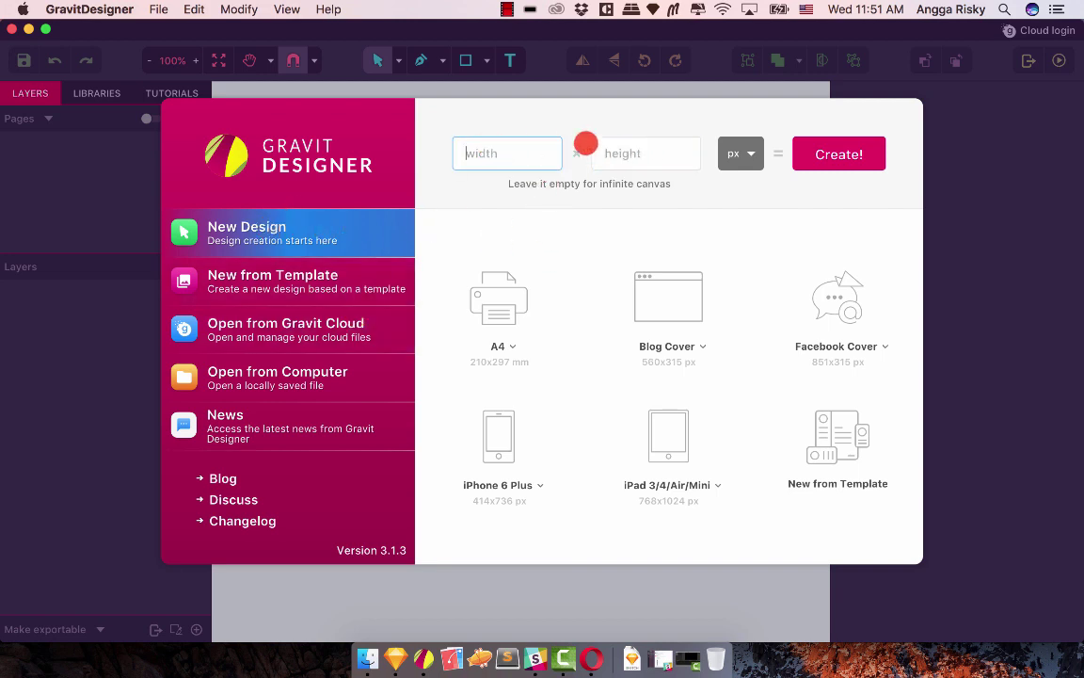
left_click(621, 149)
left_click(515, 148)
left_click(620, 148)
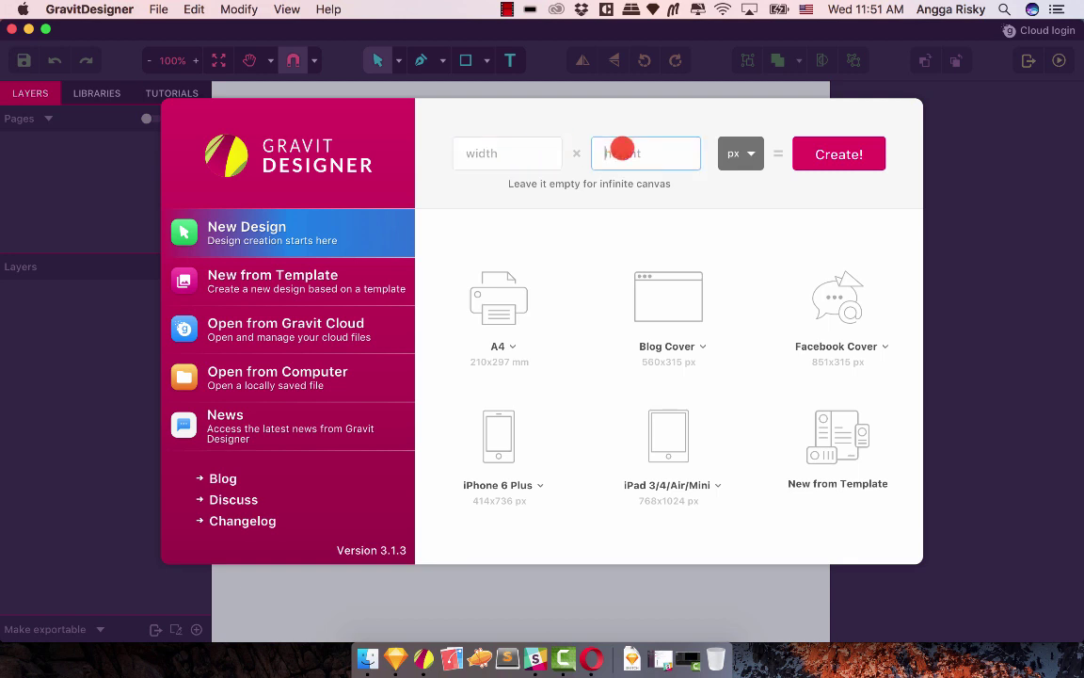
left_click(565, 230)
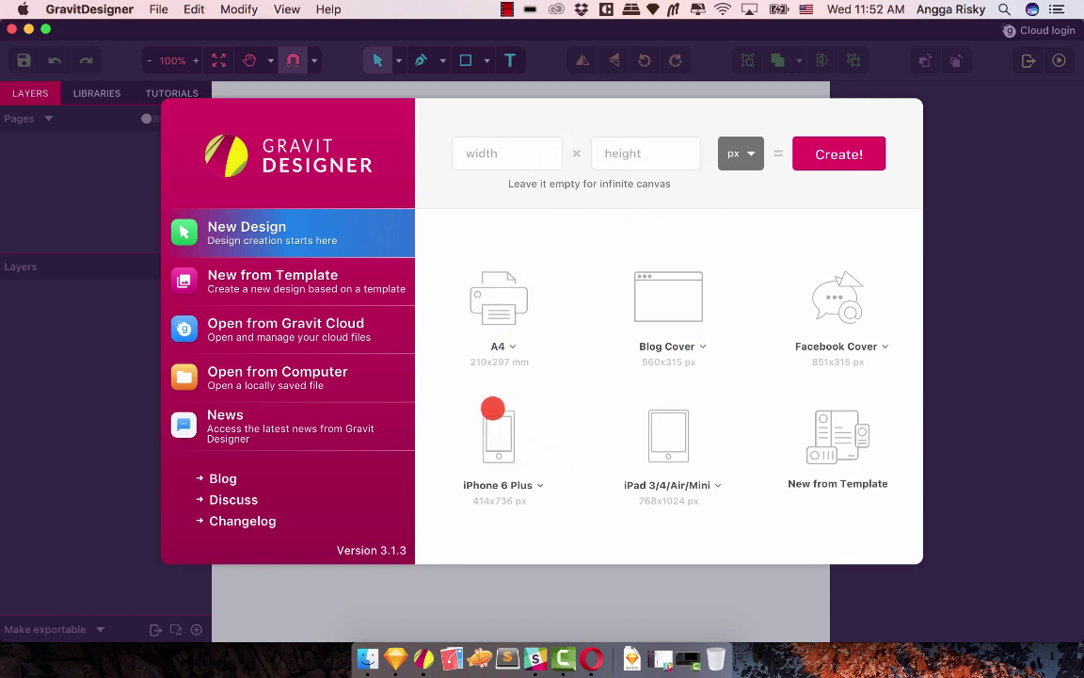
Choose the iPhone 5/5S/5C 320x568 preset and create the design.
left_click(536, 482)
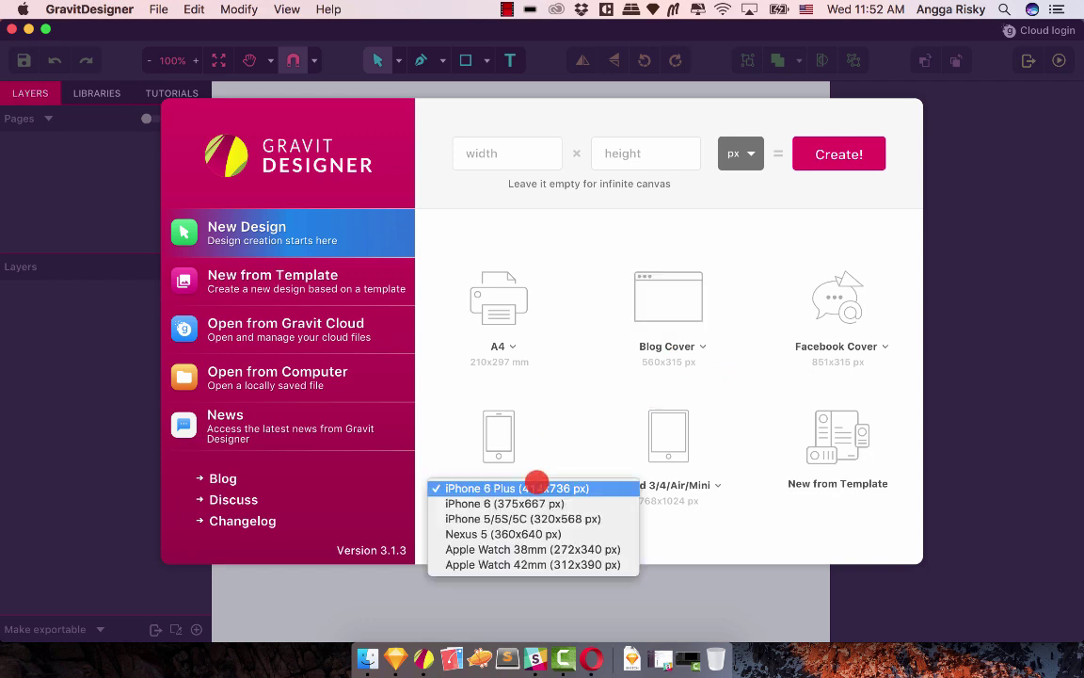
left_click(589, 299)
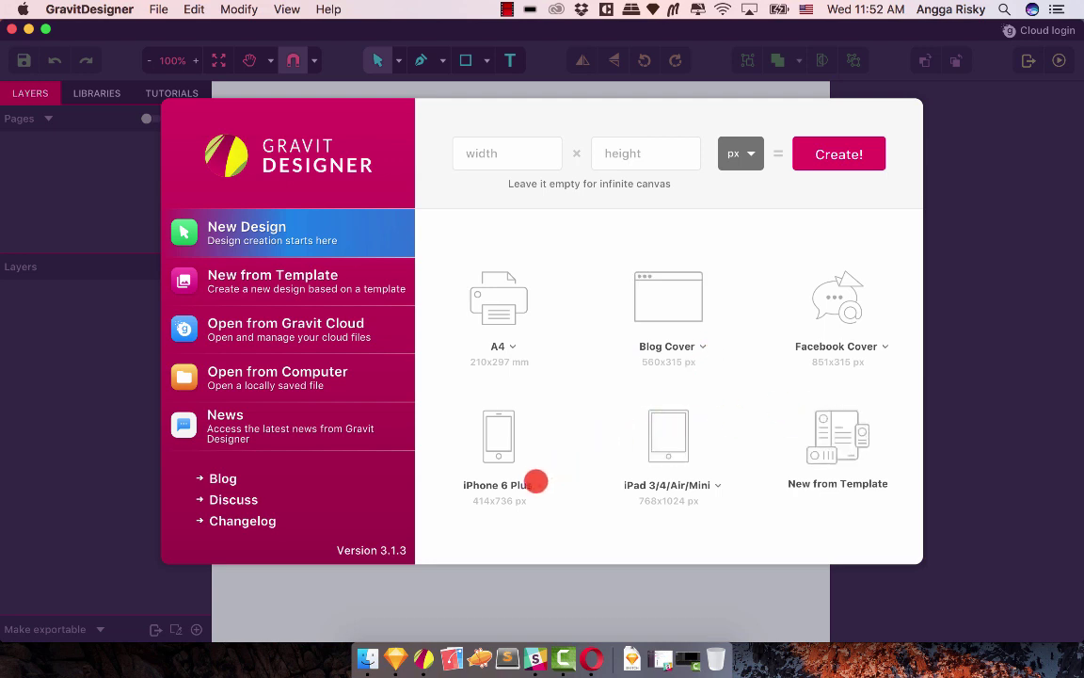
left_click(538, 484)
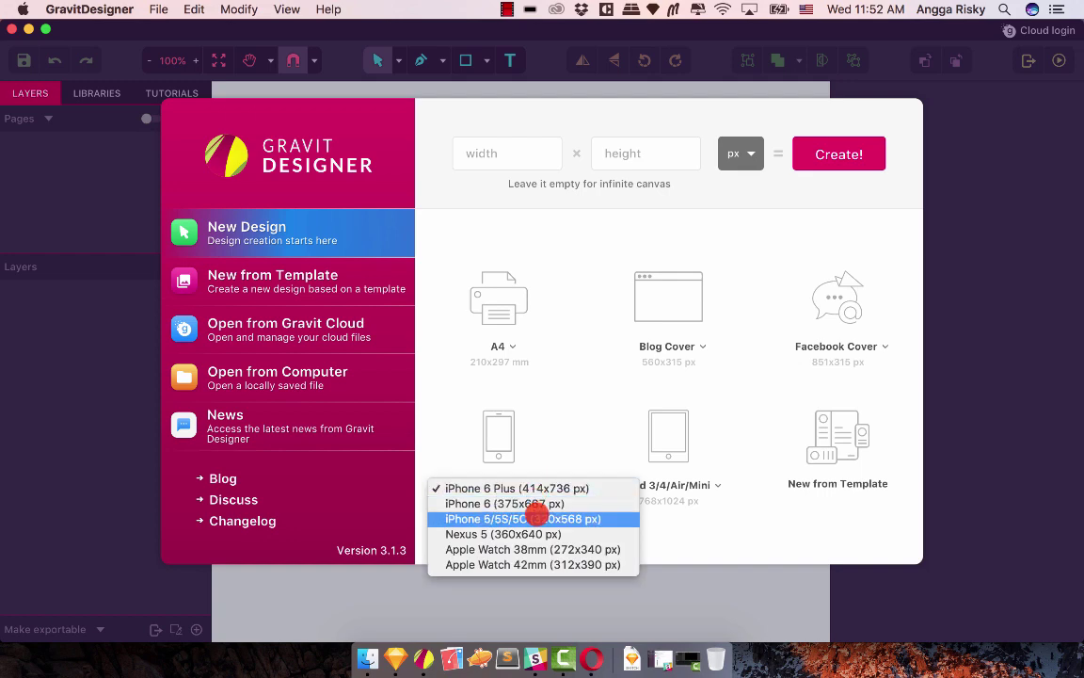
left_click(534, 518)
left_click(519, 439)
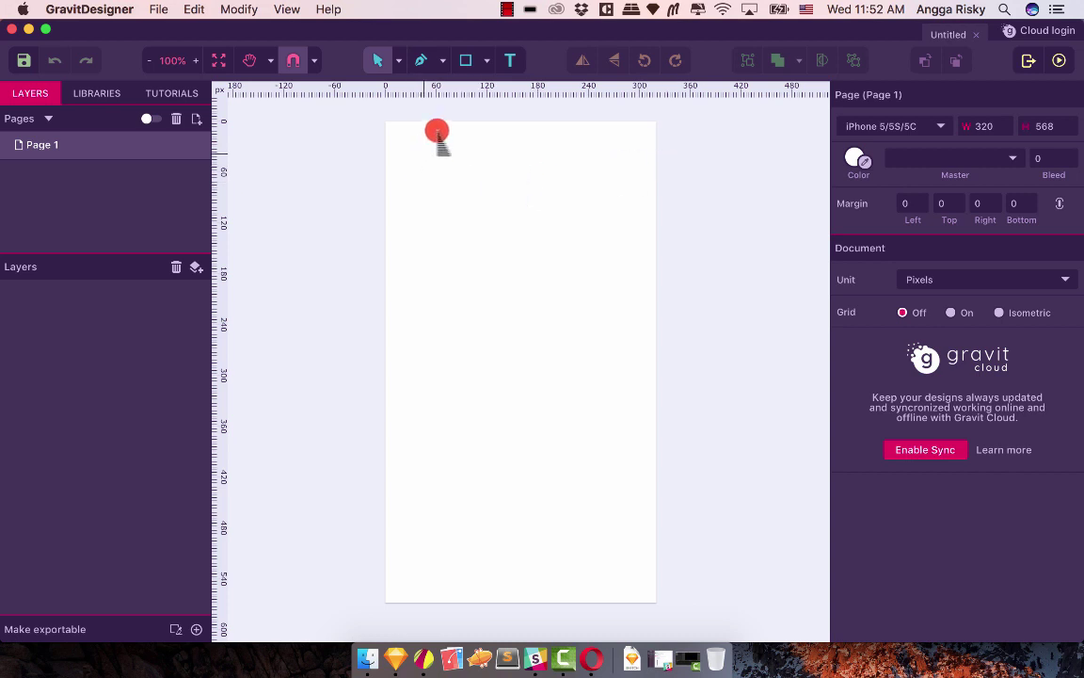
Test the Text tool by placing two text boxes, then delete both.
left_click(465, 60)
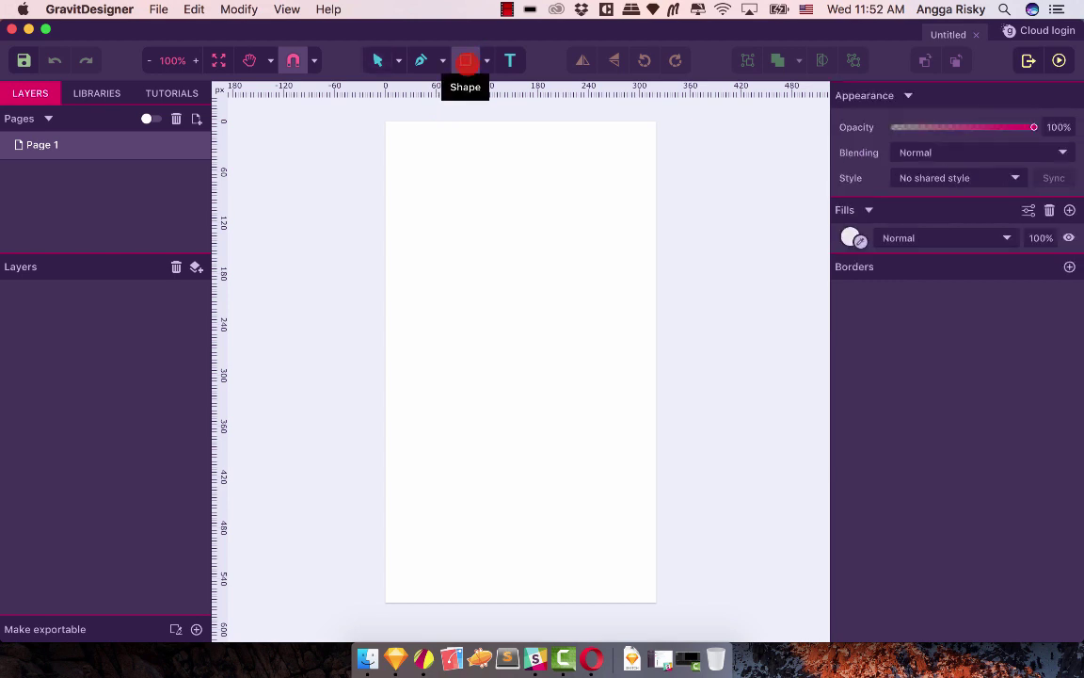
left_click(489, 61)
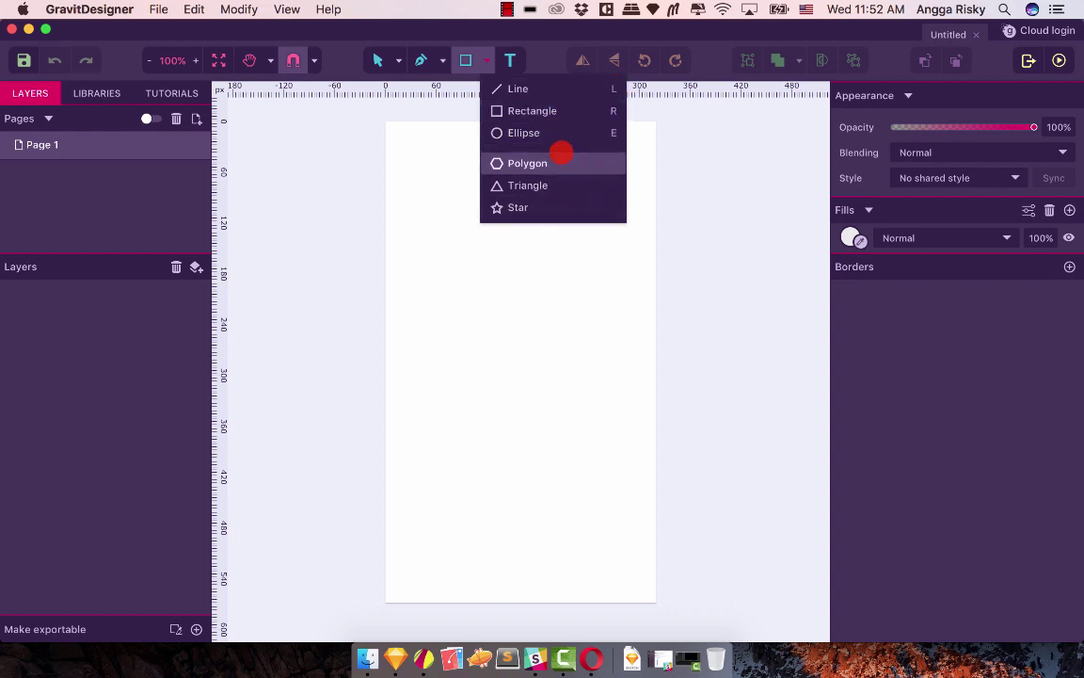
left_click(507, 60)
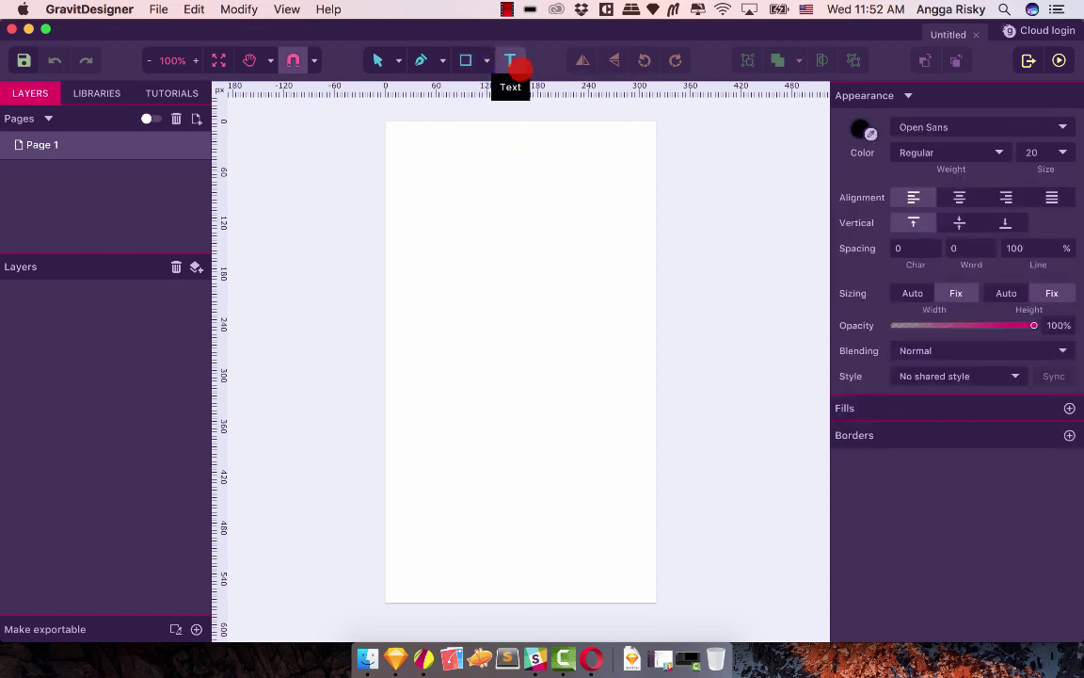
left_click_drag(416, 165, 603, 319)
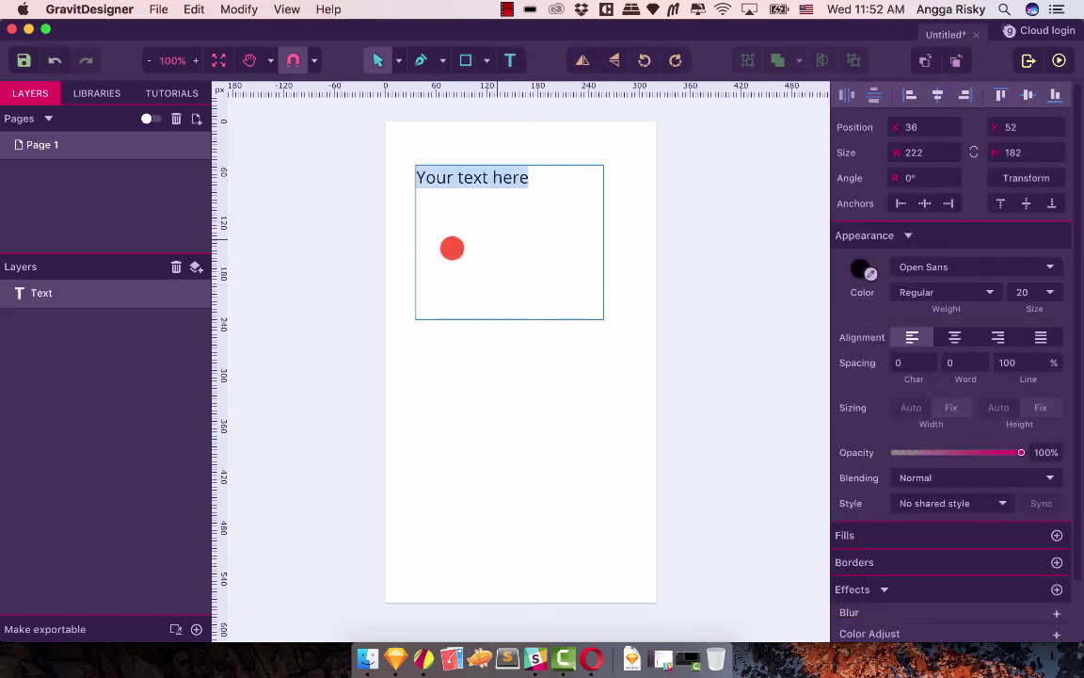
key("Escape")
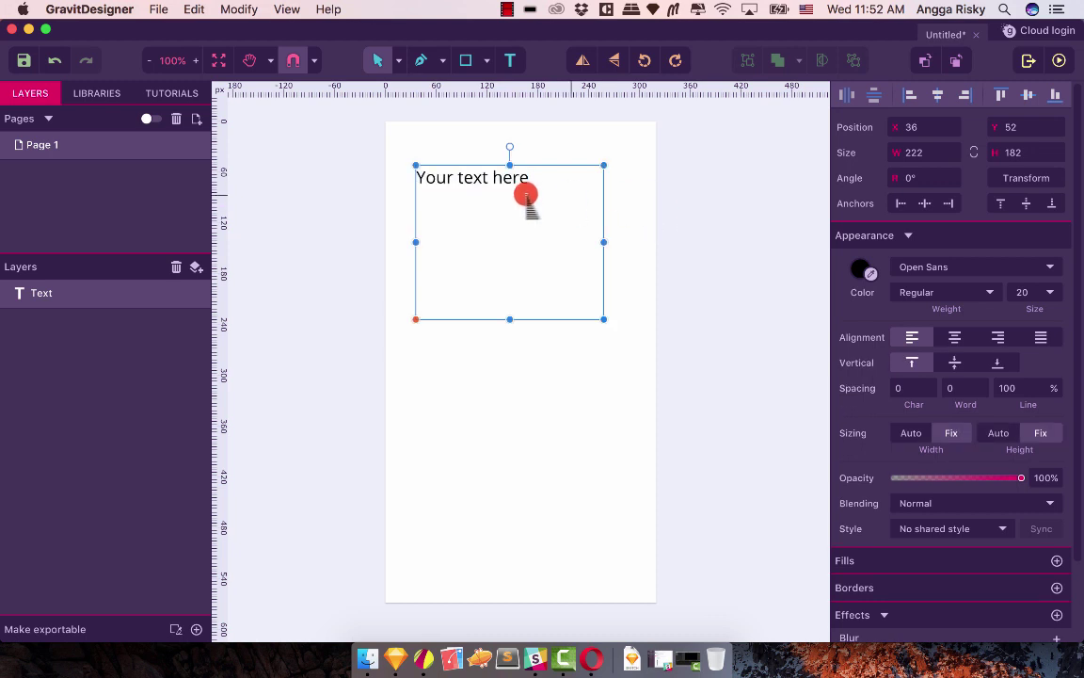
key("Delete")
key("t")
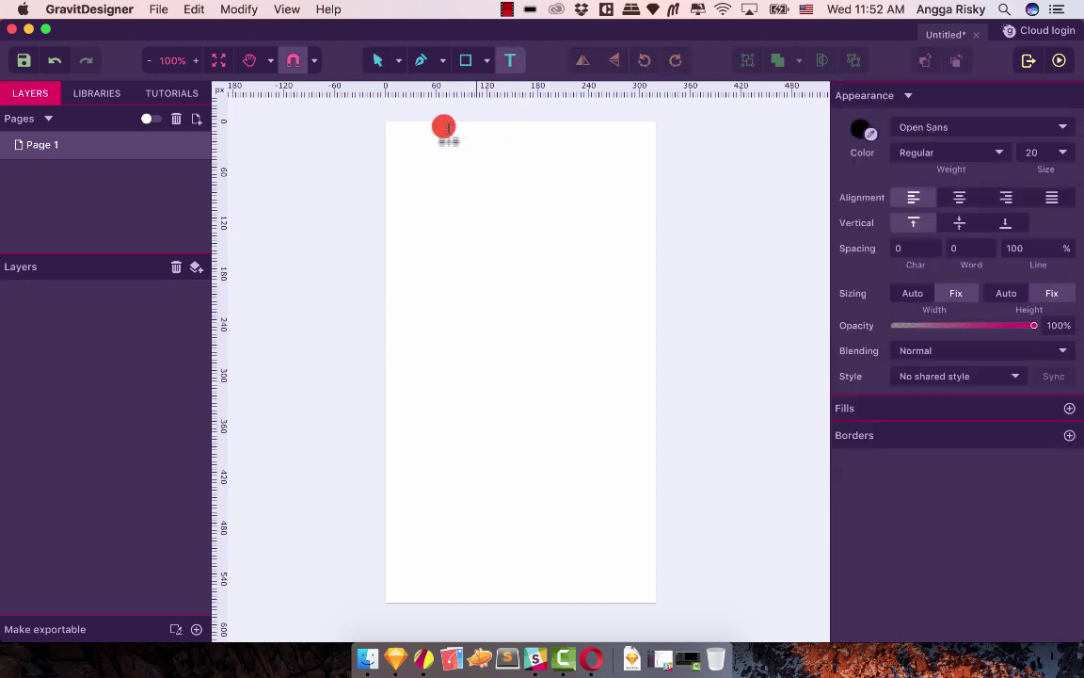
left_click(433, 144)
key("Escape")
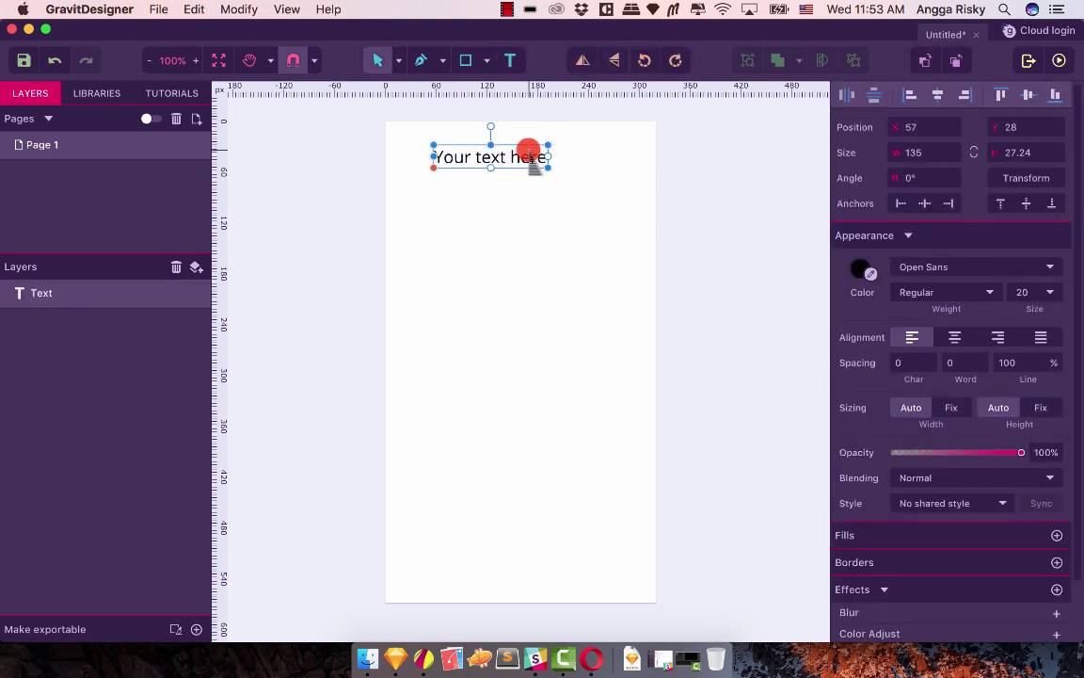
key("Delete")
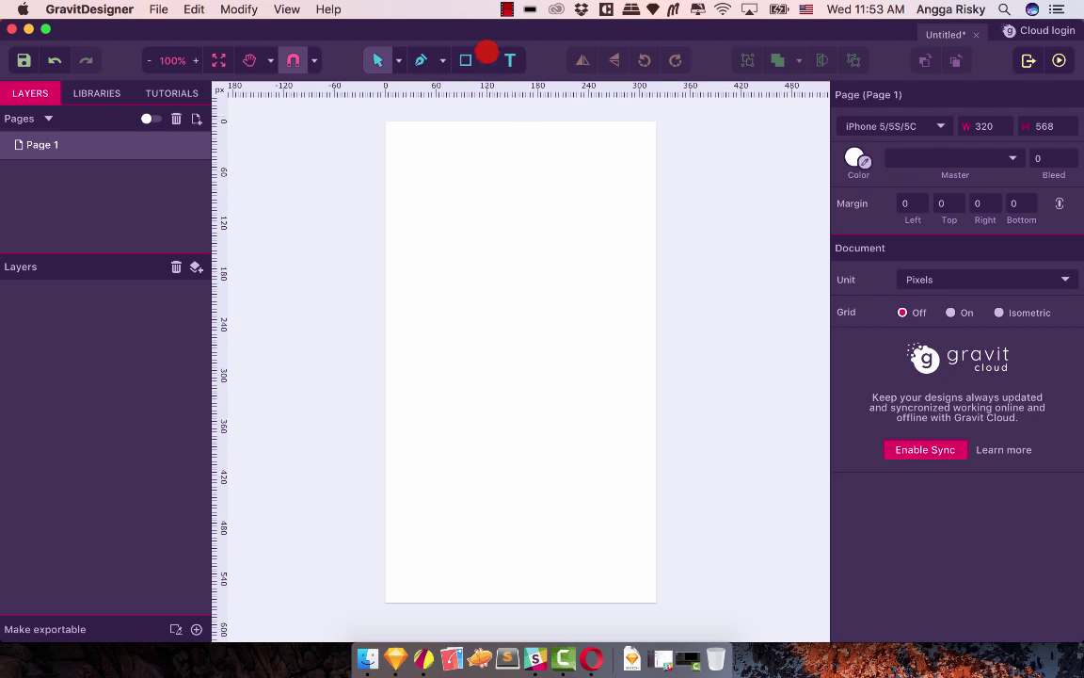
Choose Rectangle from the shape types list.
left_click(487, 61)
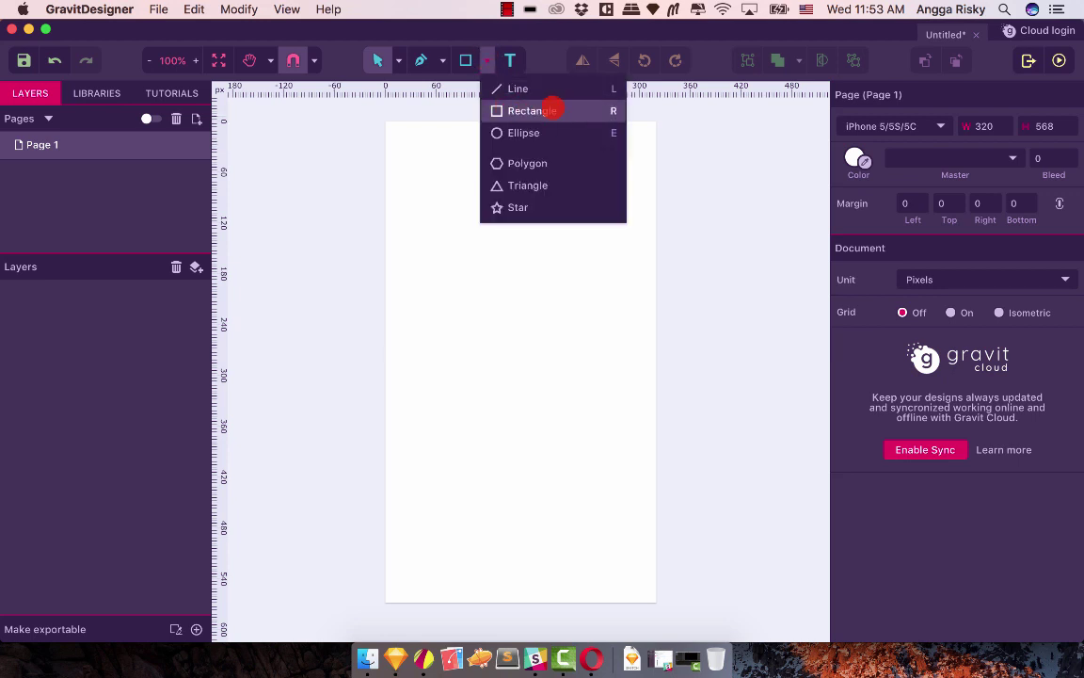
left_click(546, 110)
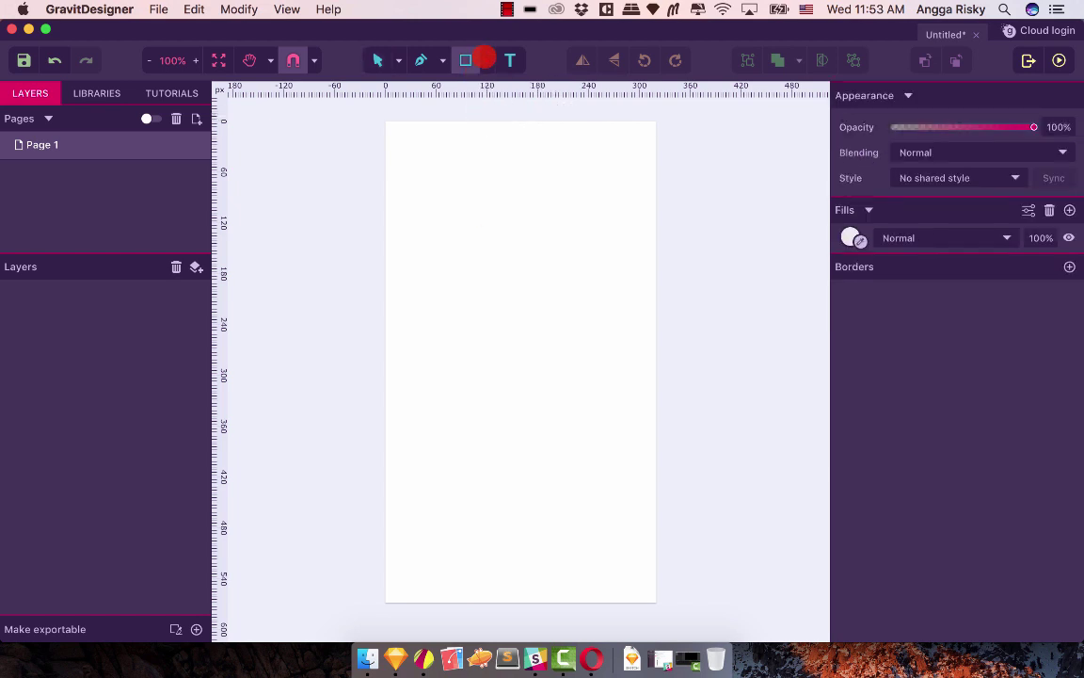
left_click(487, 60)
left_click(517, 110)
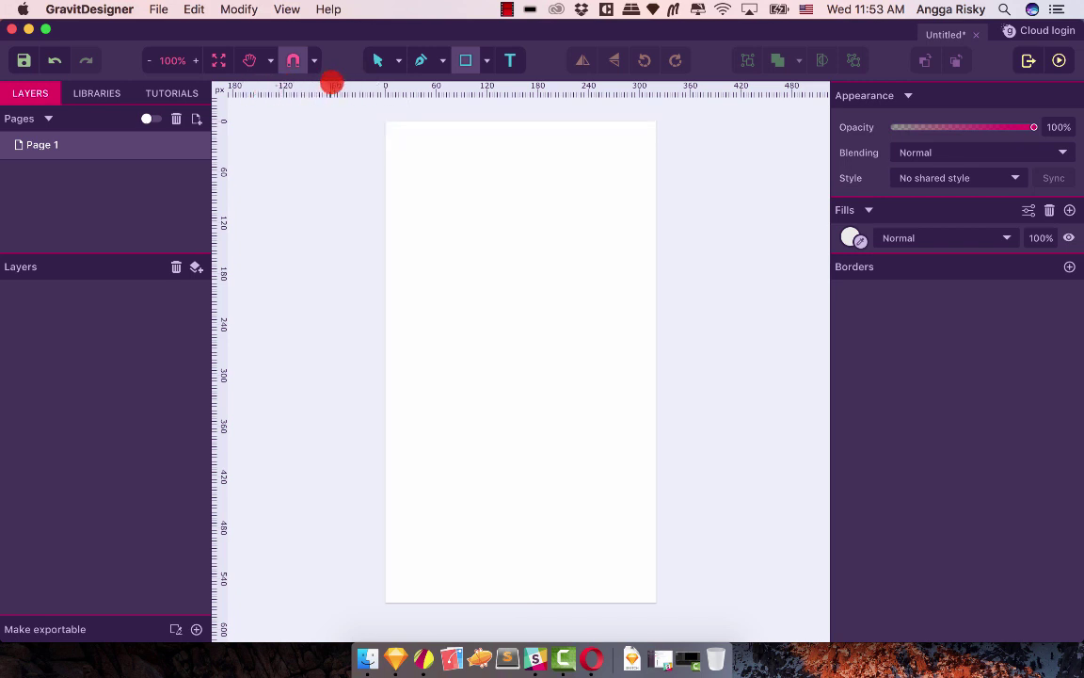
Draw a 320 × 568 rectangle covering the whole page and rename its layer bg.
left_click(286, 9)
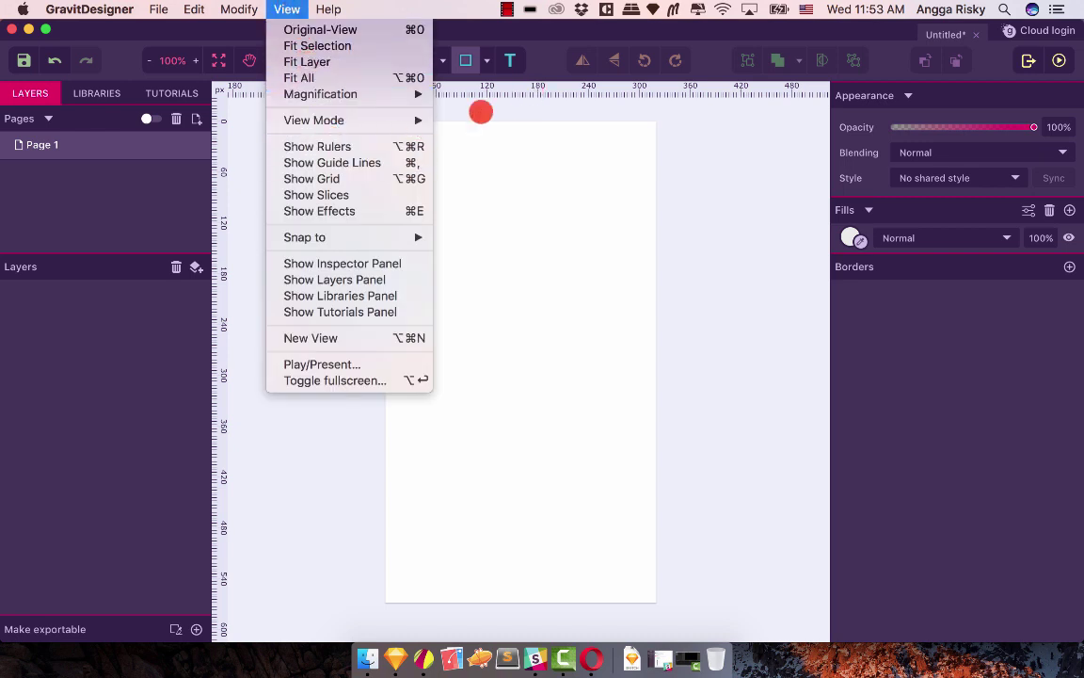
left_click(545, 59)
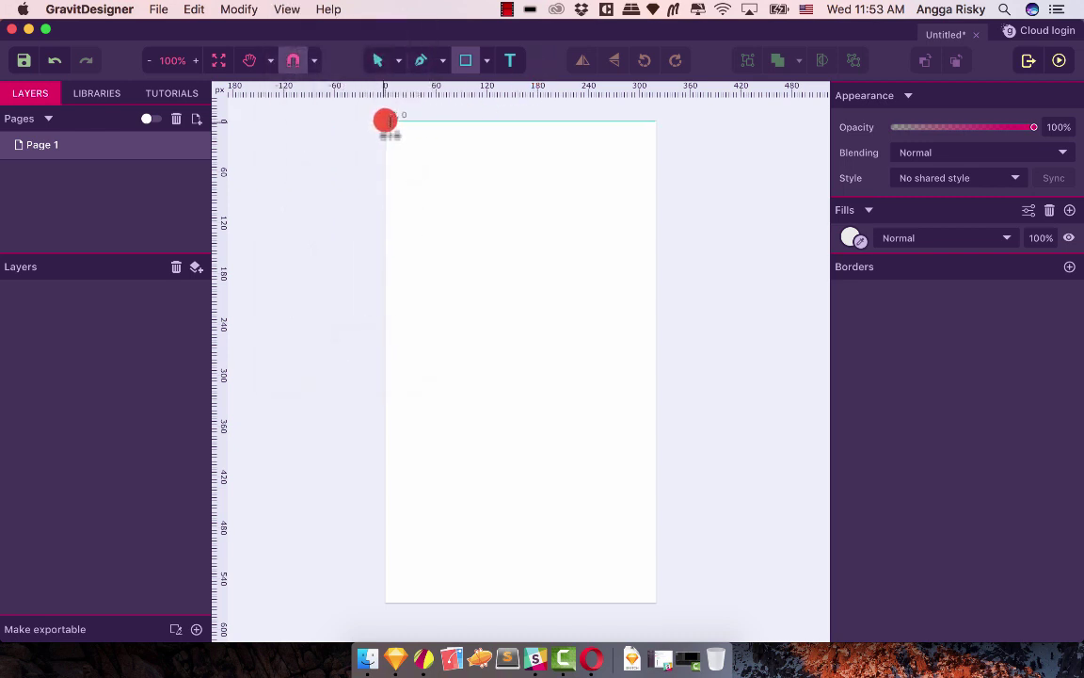
left_click_drag(389, 126, 657, 603)
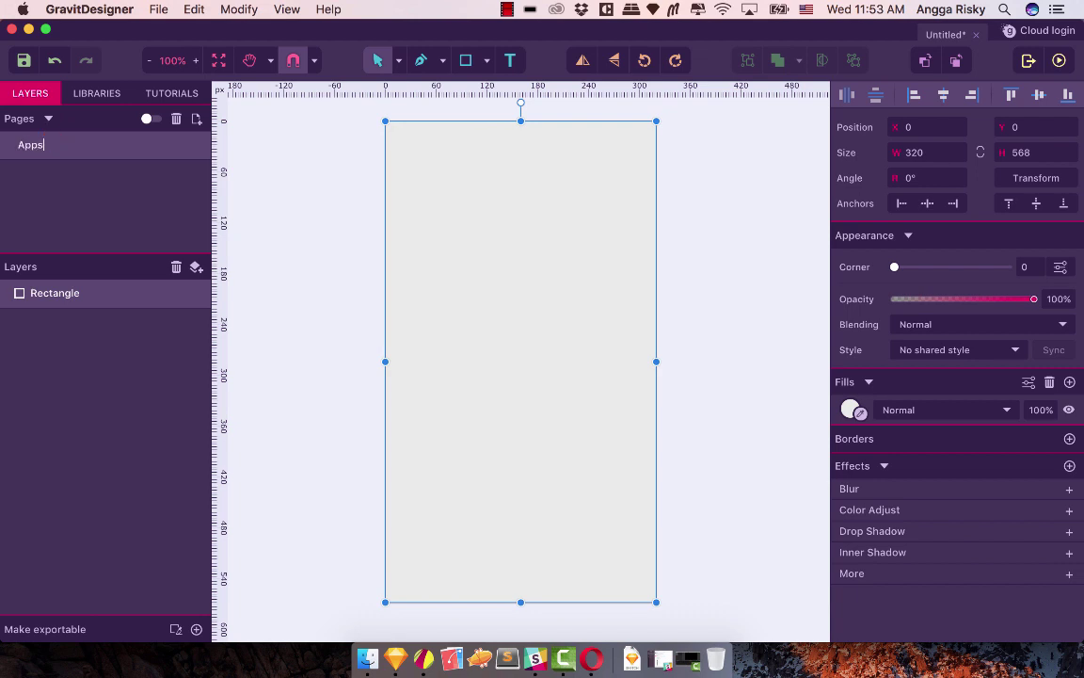
left_click(44, 292)
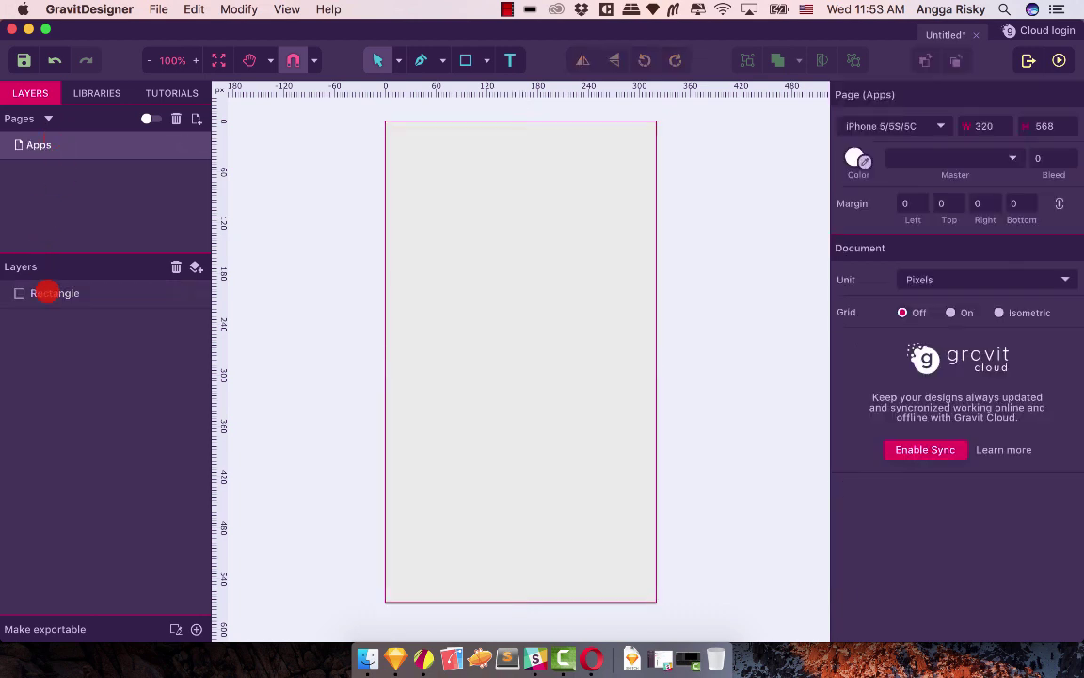
double_click(56, 293)
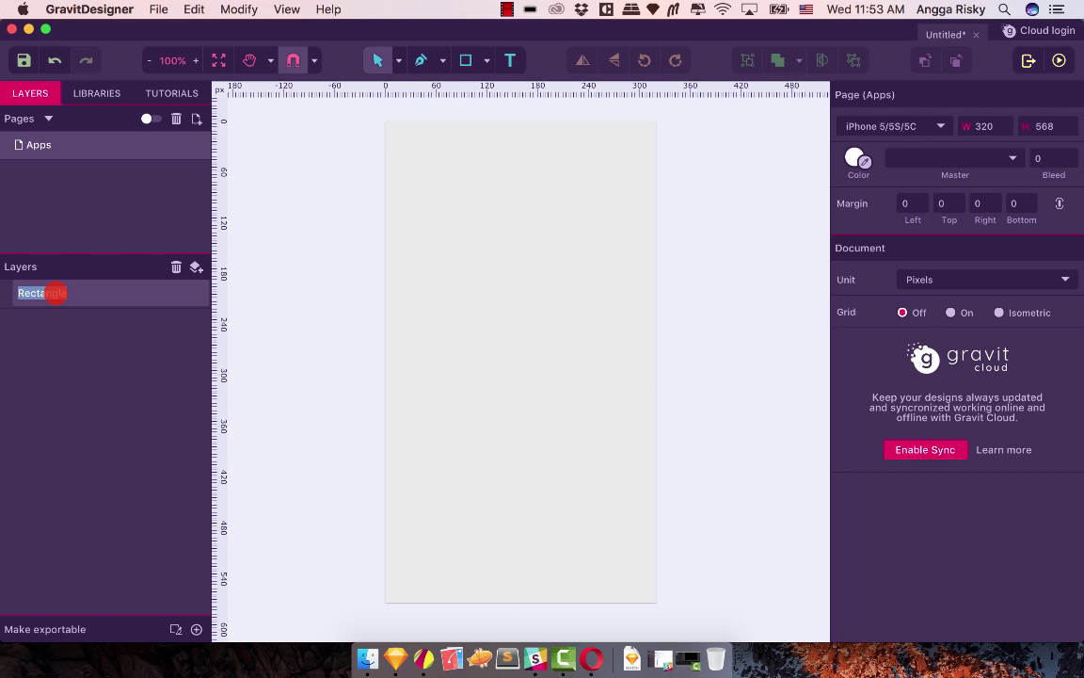
key("Return")
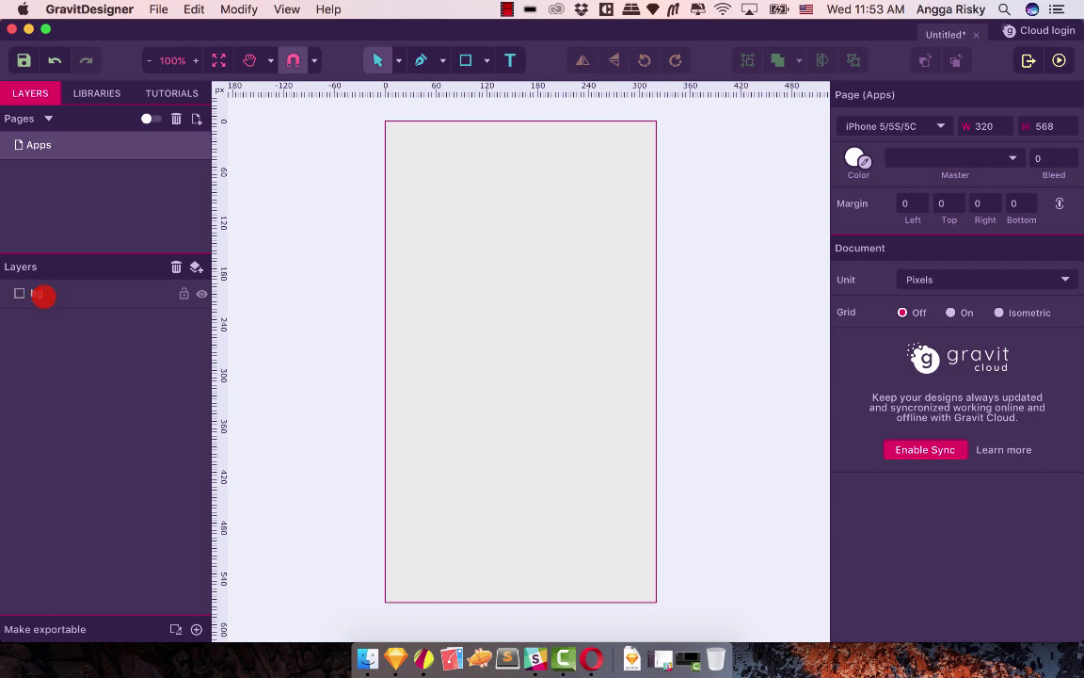
left_click(35, 296)
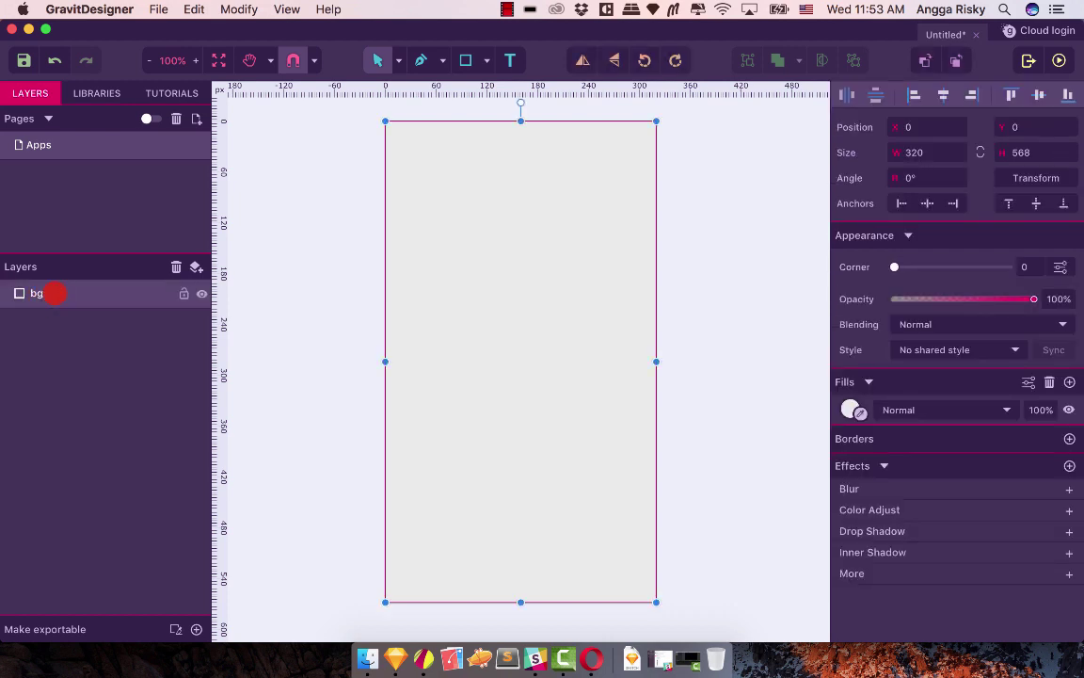
Toggle between the bg rectangle and the page to compare their settings.
left_click(703, 270)
left_click(573, 259)
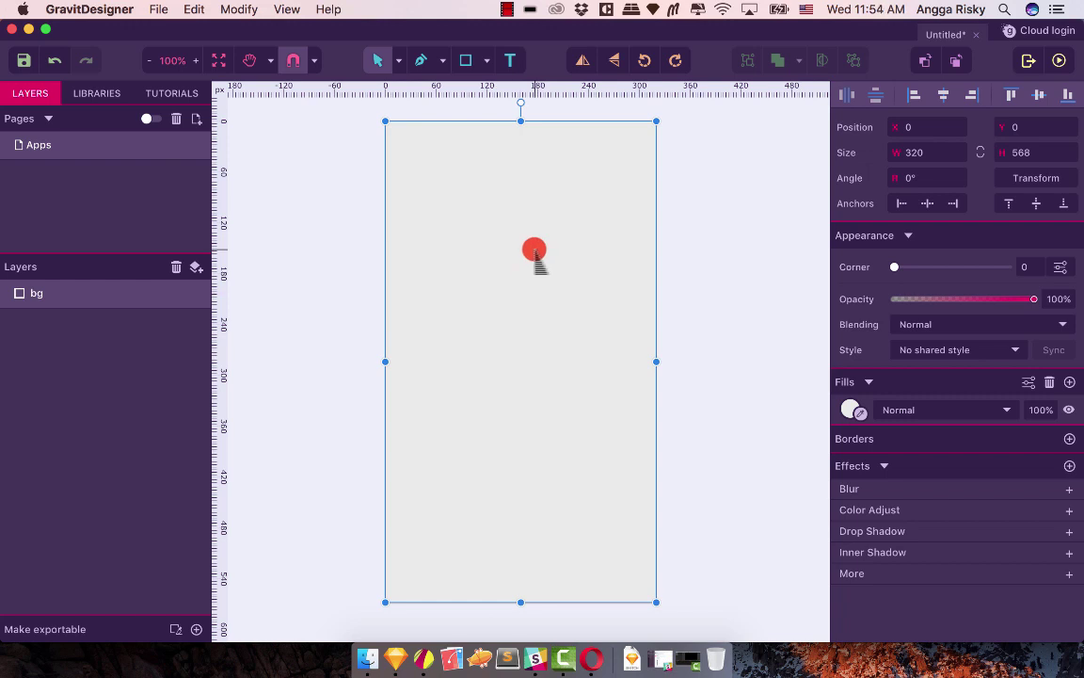
left_click(691, 229)
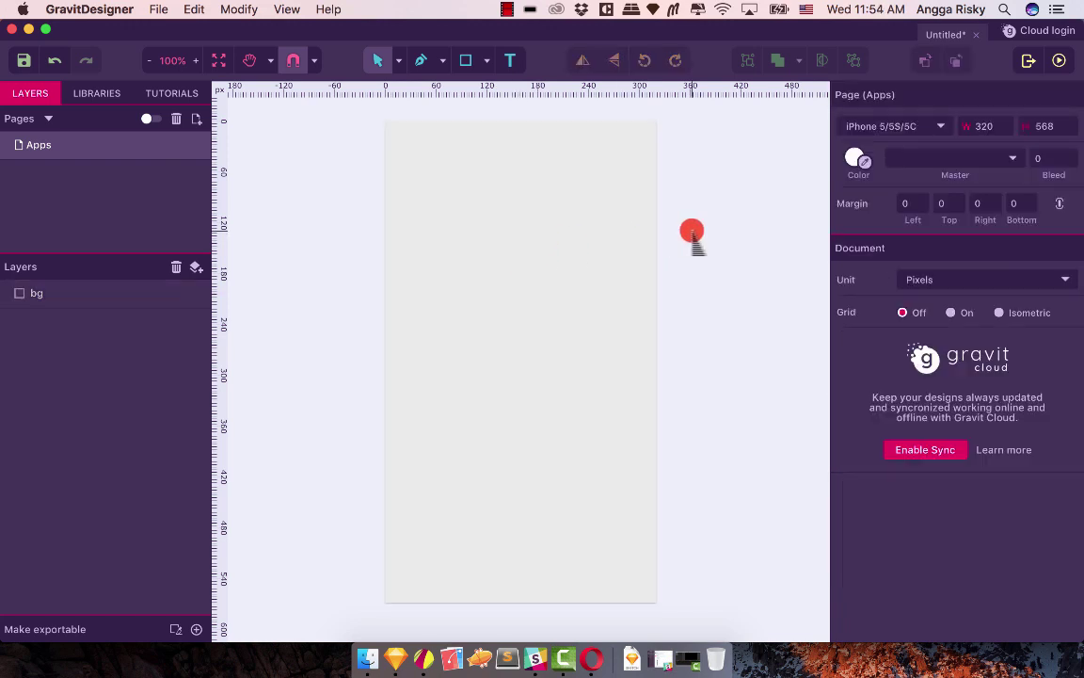
left_click(537, 226)
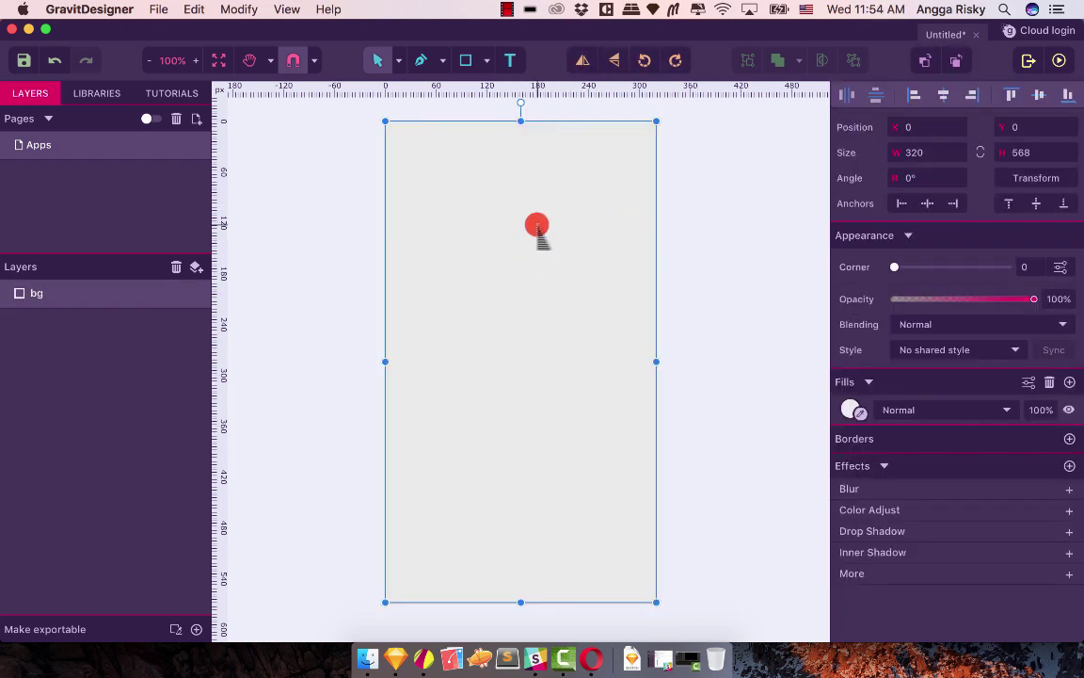
left_click(697, 195)
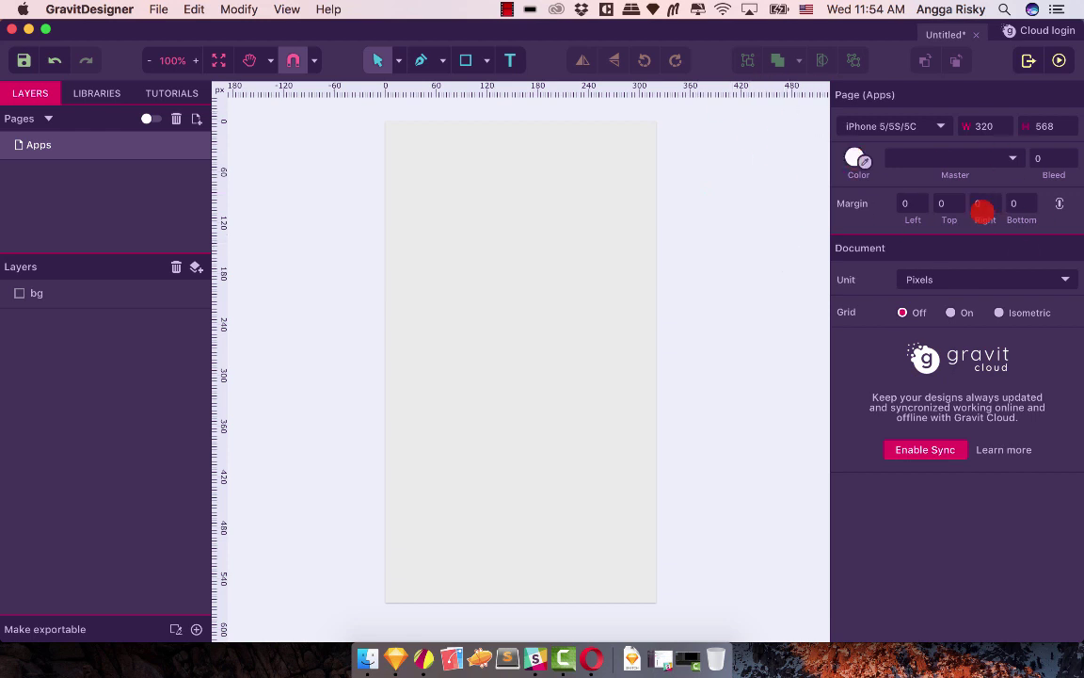
left_click(544, 262)
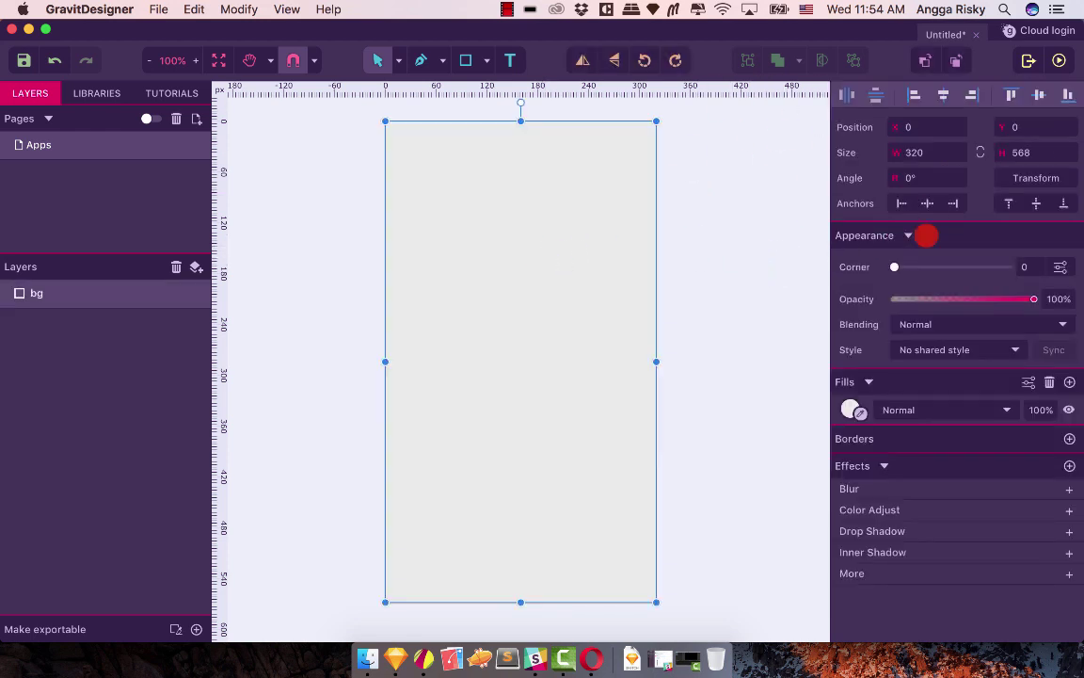
left_click(728, 249)
left_click(559, 273)
left_click(736, 232)
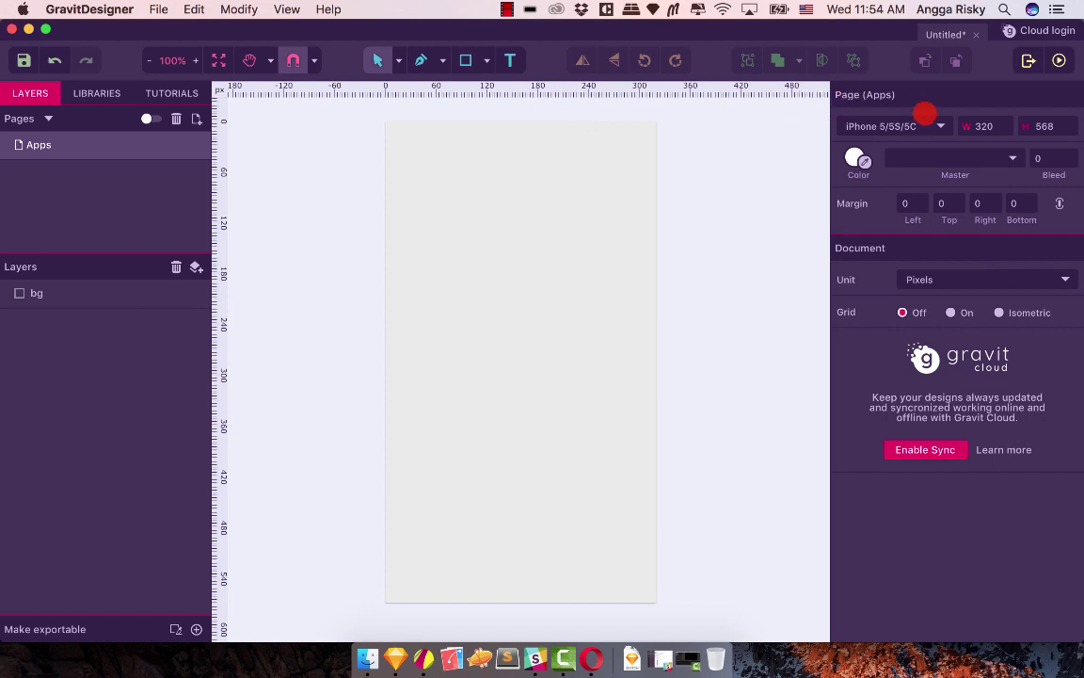
Resize the page to the iPhone 6 preset, then revert to iPhone 5/5S/5C.
left_click(938, 124)
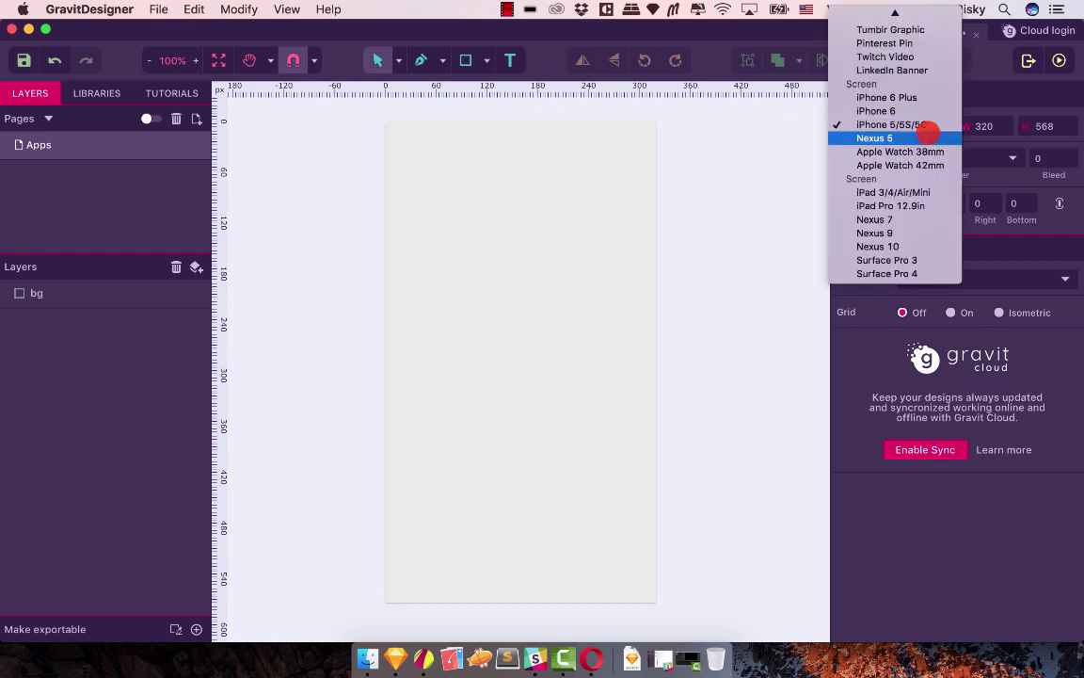
left_click(927, 111)
scroll(744, 228, "down", 5)
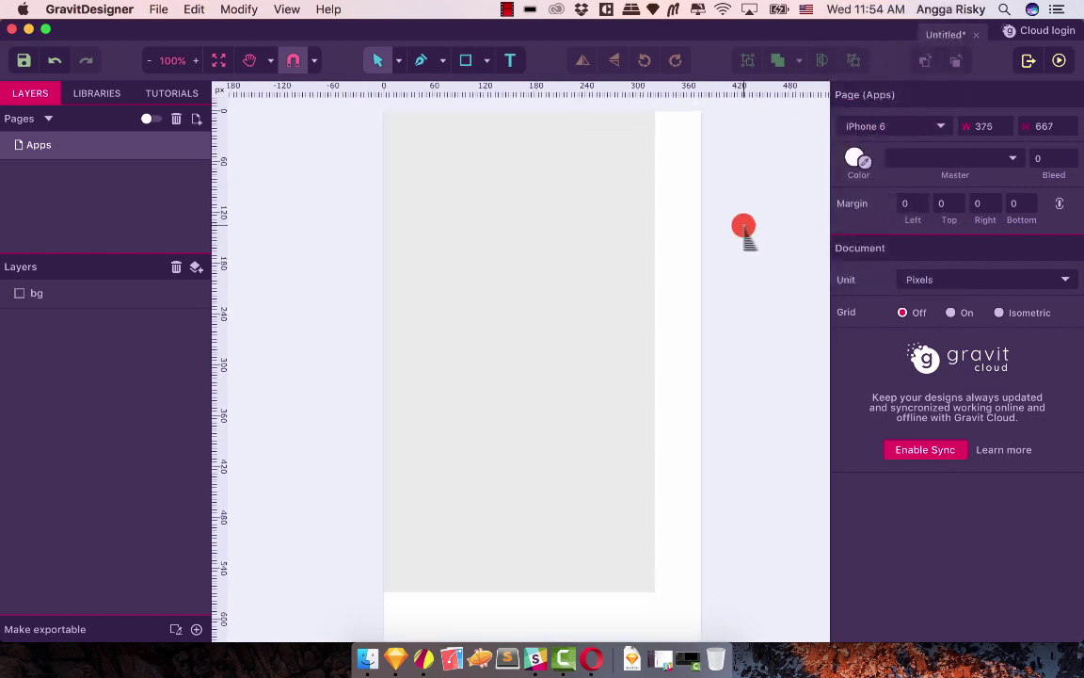
scroll(687, 288, "up", 2)
scroll(687, 288, "up", 2)
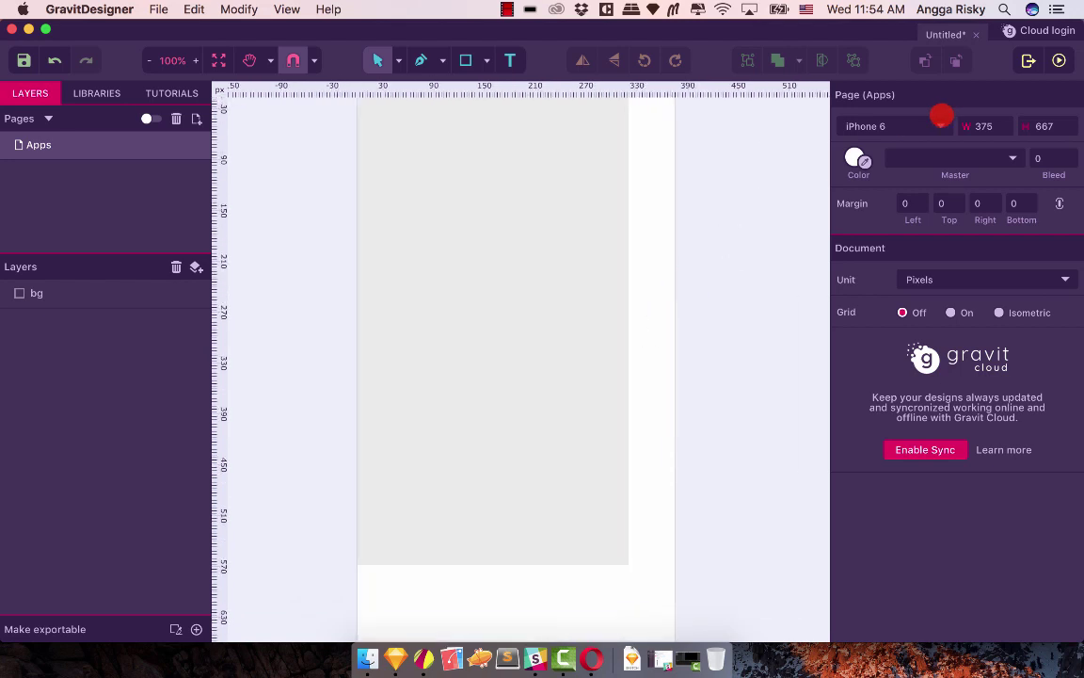
left_click(941, 126)
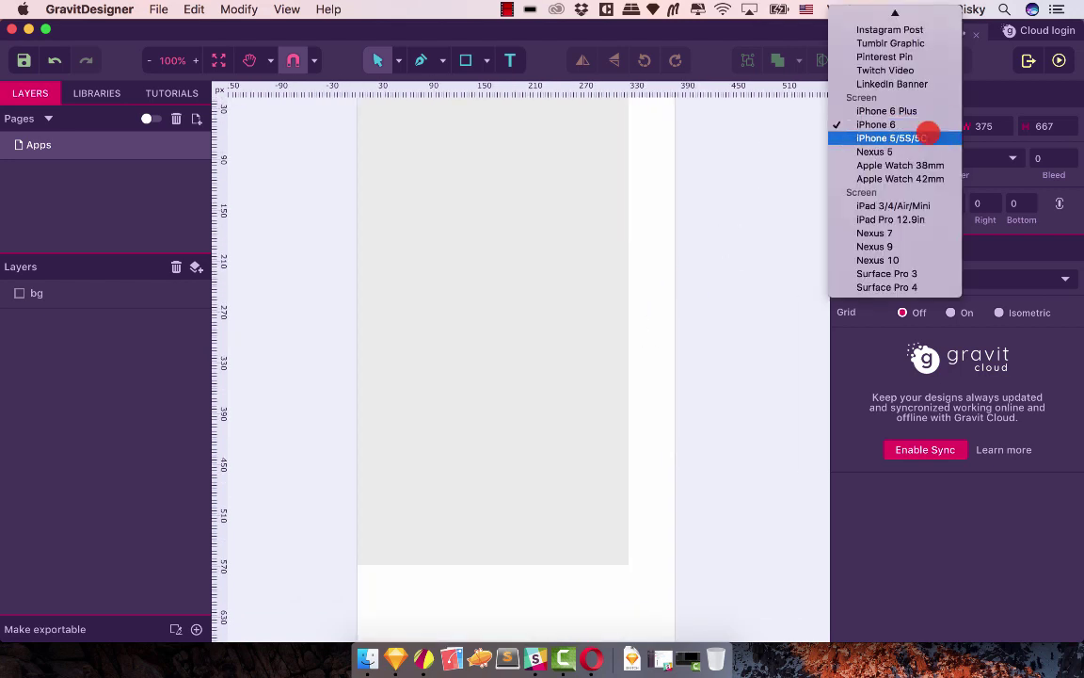
left_click(927, 136)
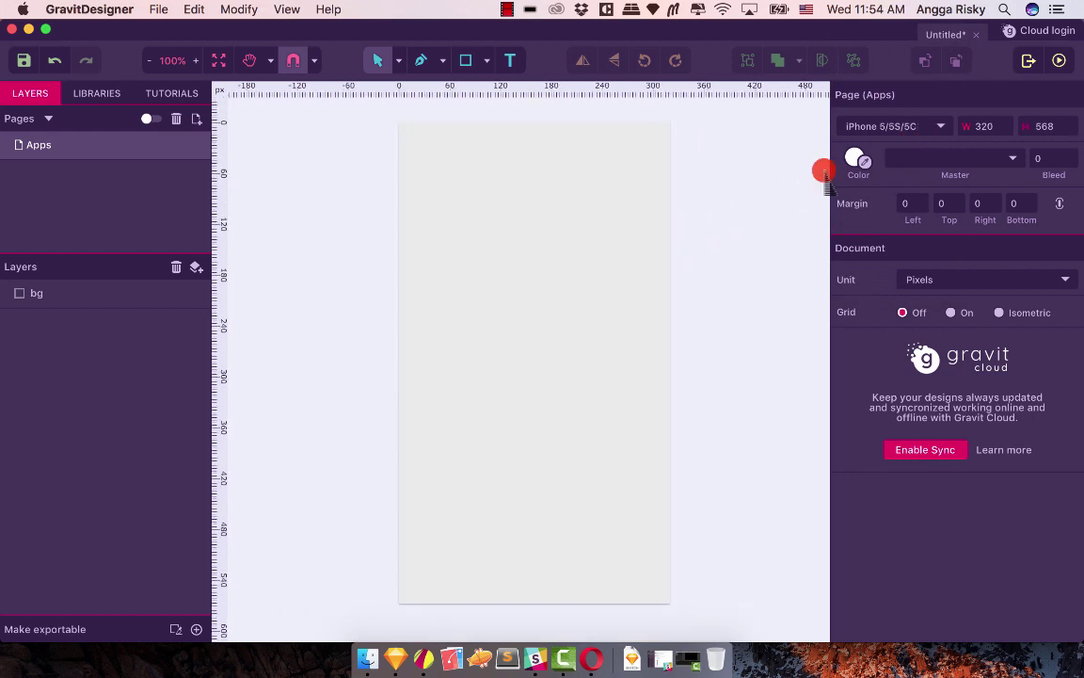
Hide the bg layer so the white Apps page shows.
left_click(569, 259)
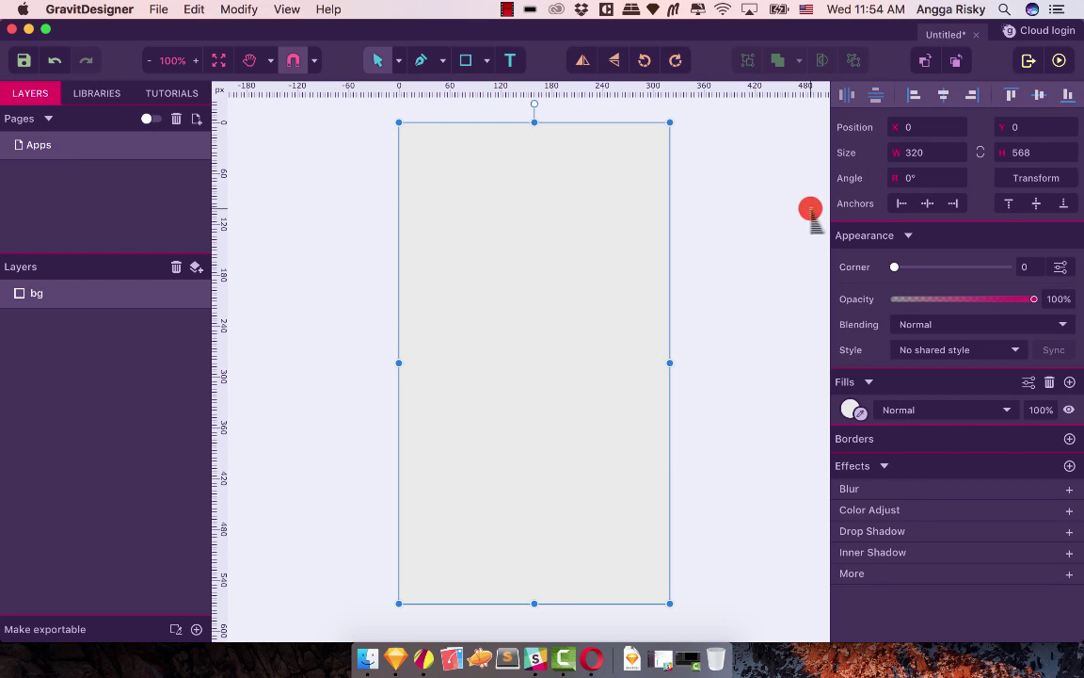
left_click(707, 225)
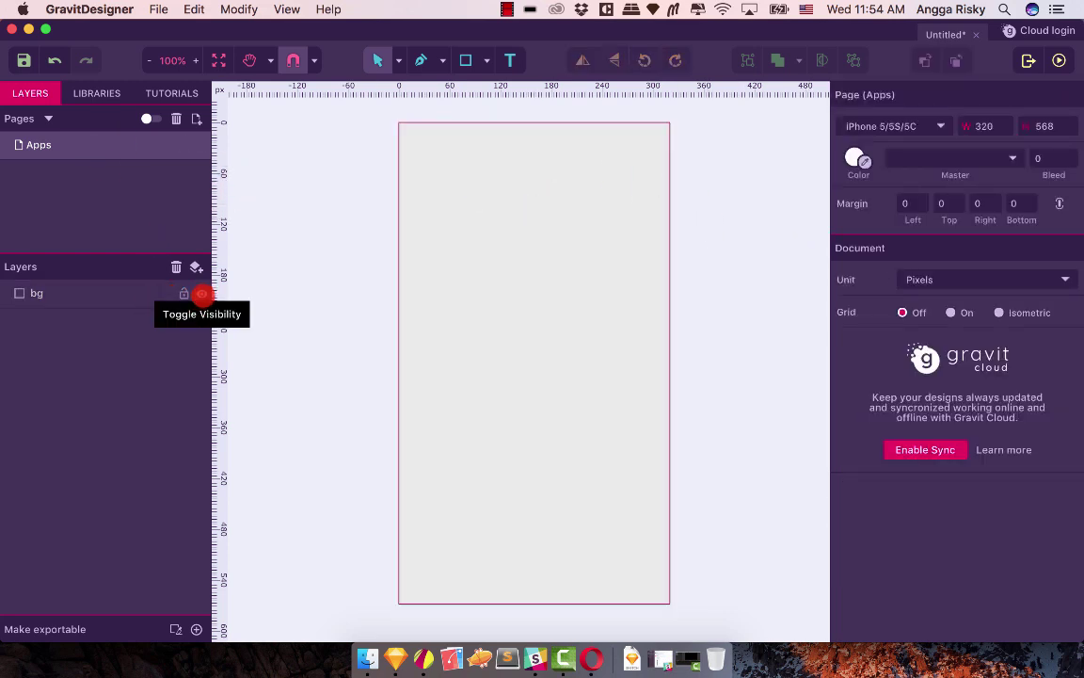
left_click(114, 293)
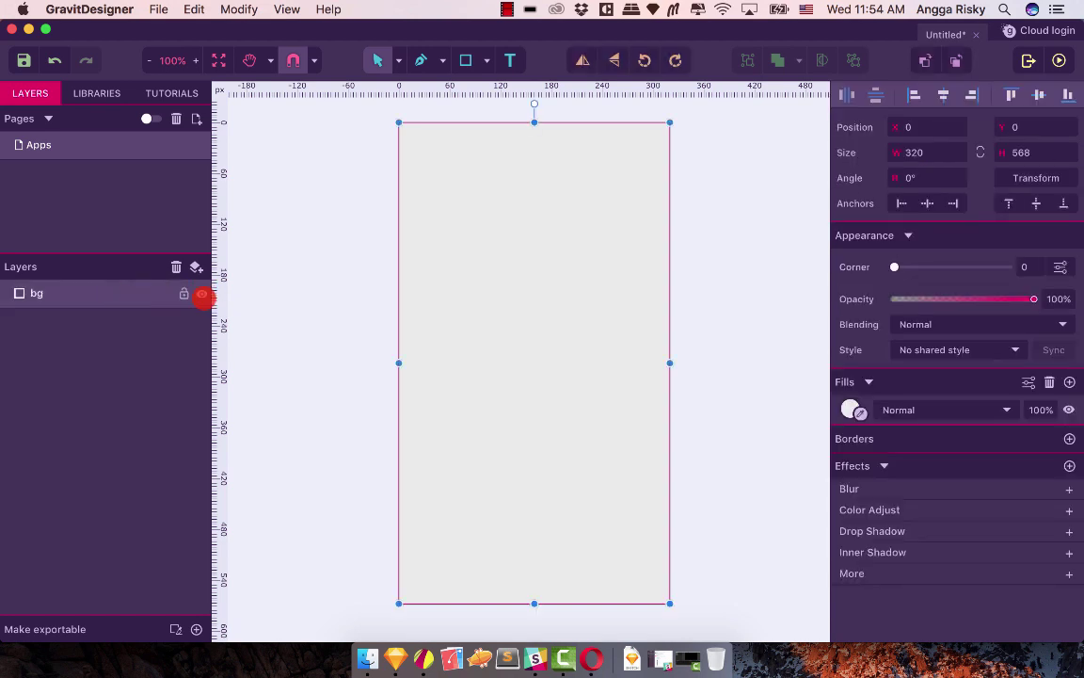
left_click(202, 293)
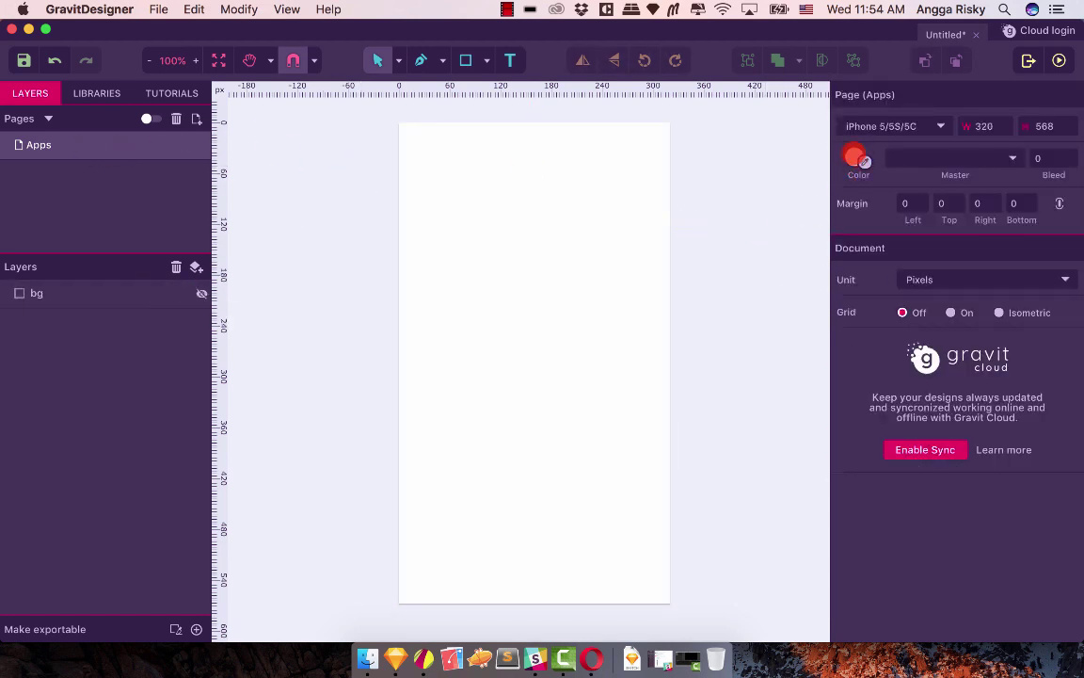
Experiment with gradient page colours, then set the page colour back to white.
left_click(854, 158)
left_click(875, 183)
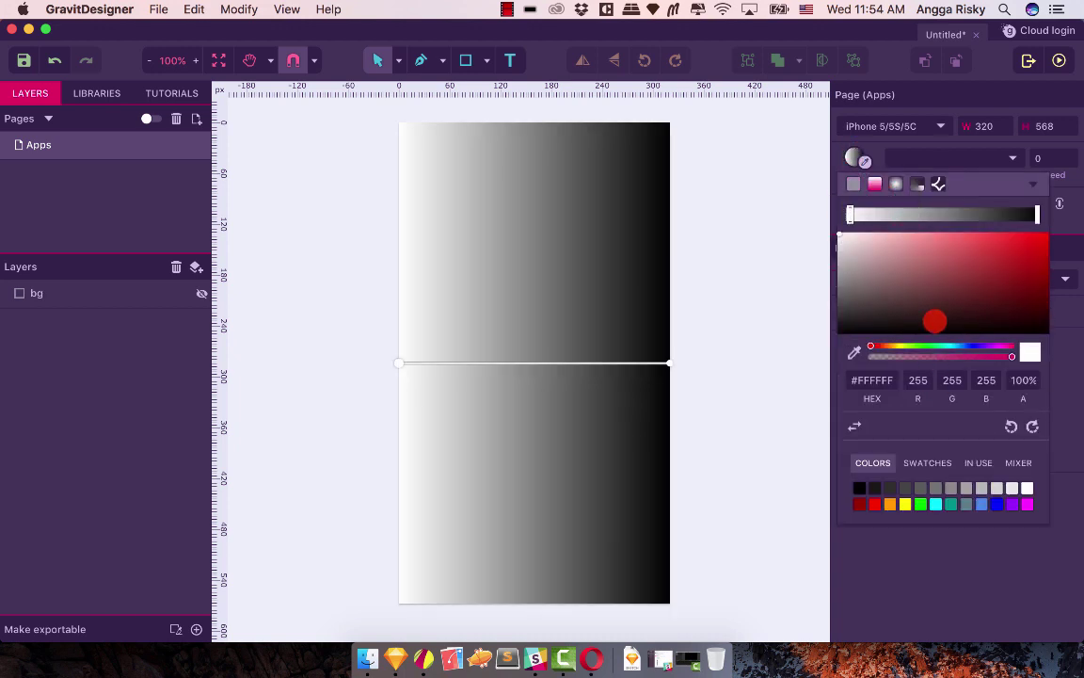
left_click(919, 504)
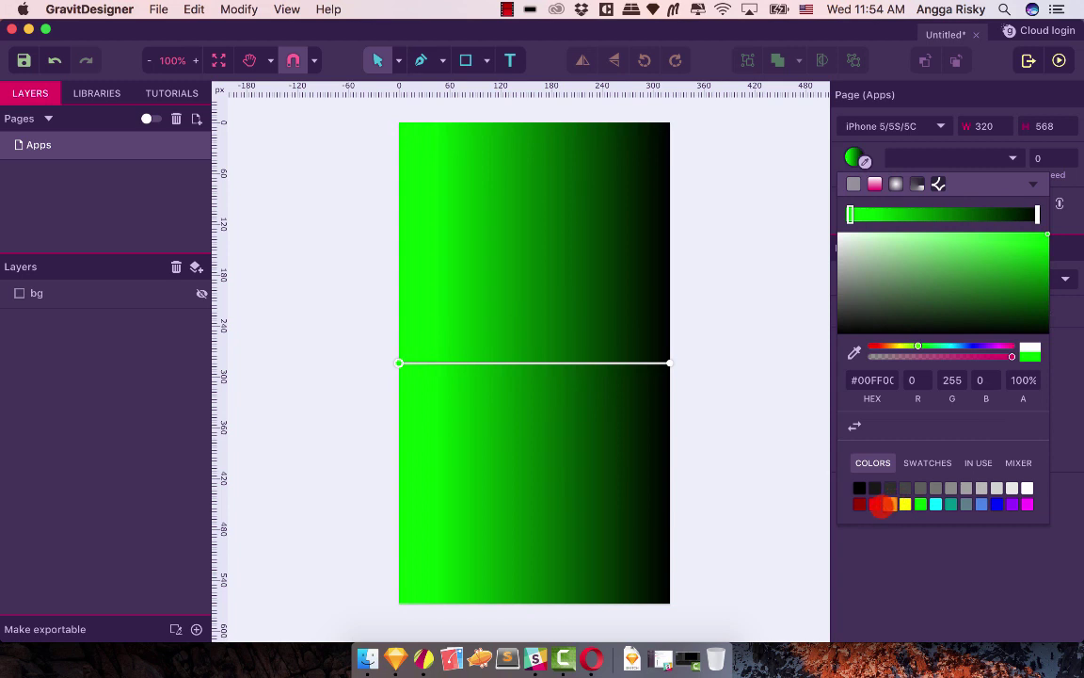
left_click(874, 503)
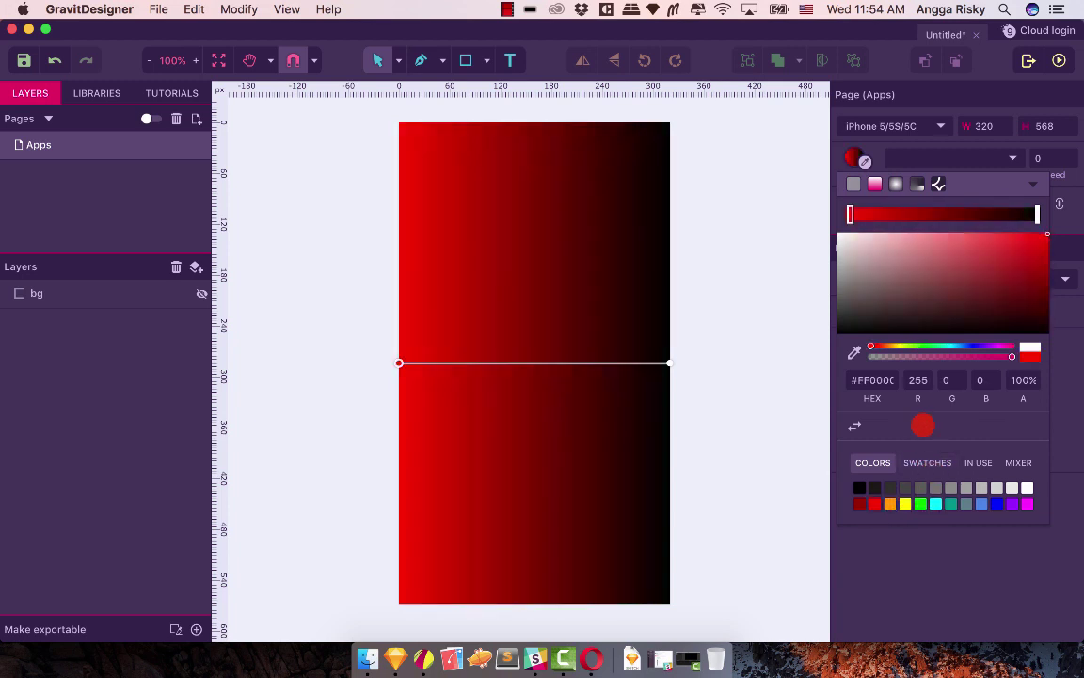
left_click(894, 184)
left_click(853, 184)
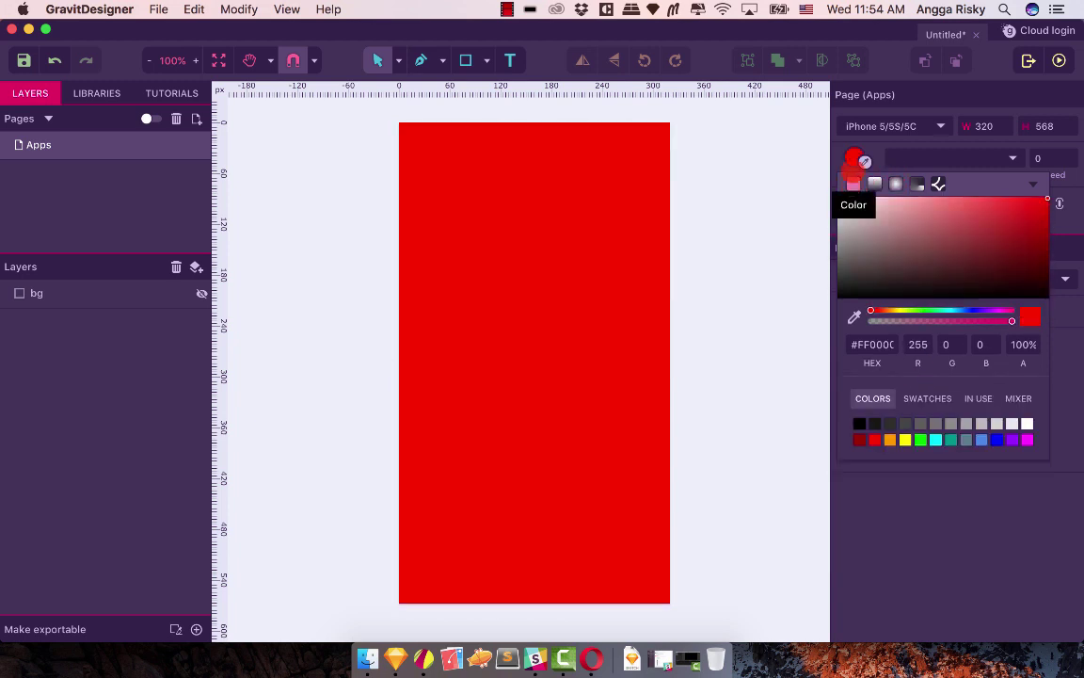
left_click_drag(854, 225, 798, 150)
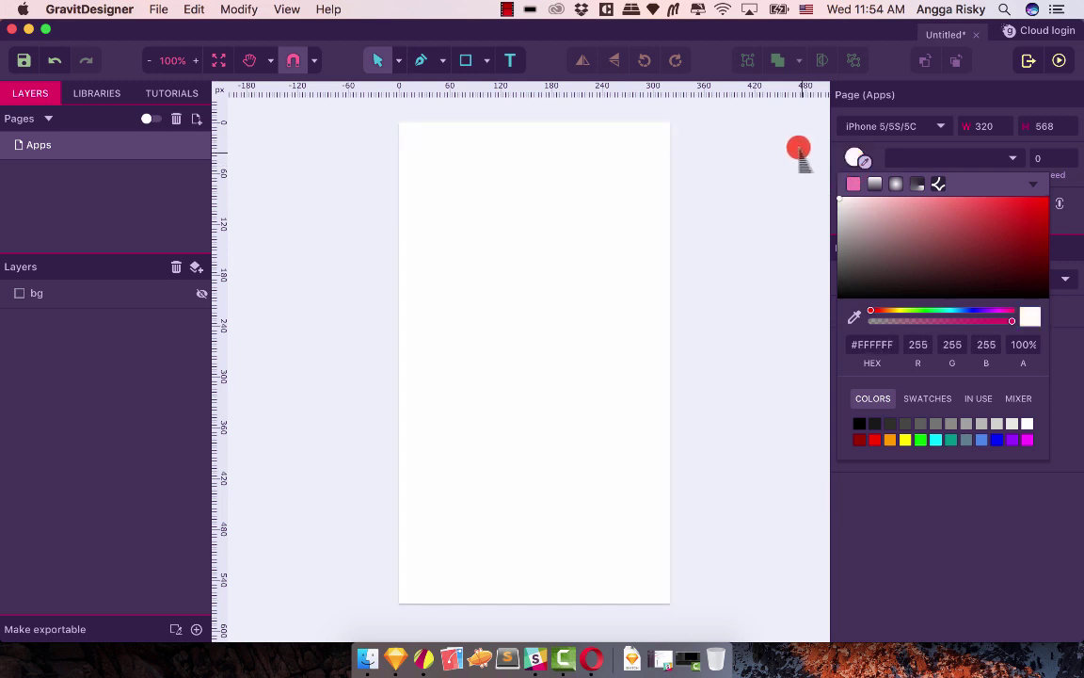
left_click(757, 177)
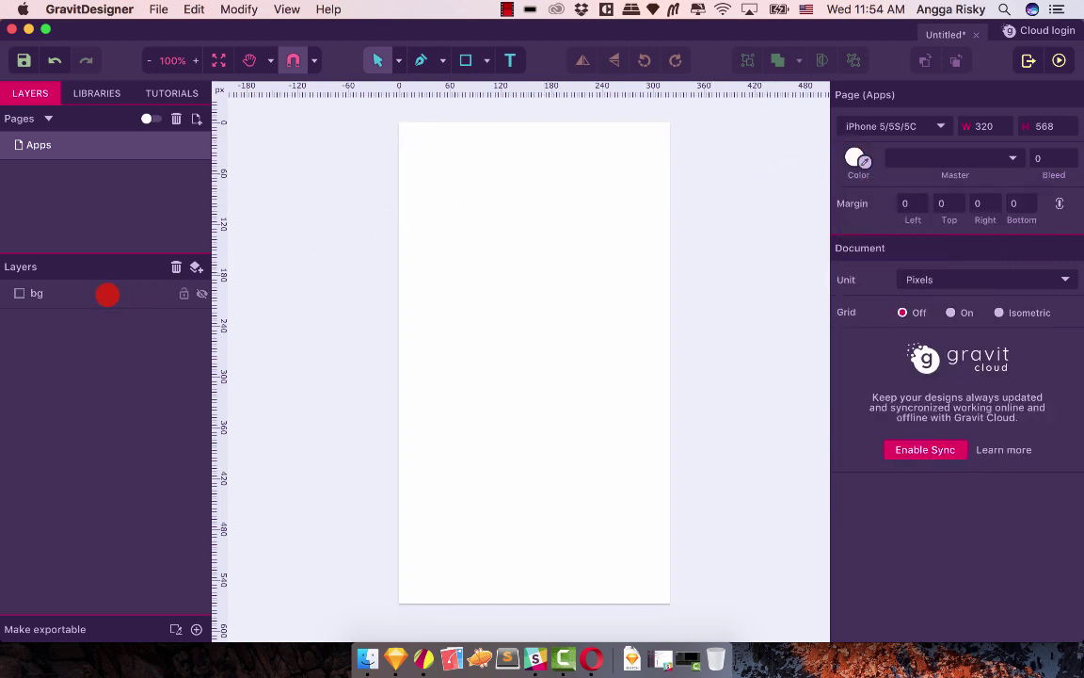
Make the bg layer visible again and reopen its Fills section.
left_click(78, 297)
left_click(201, 293)
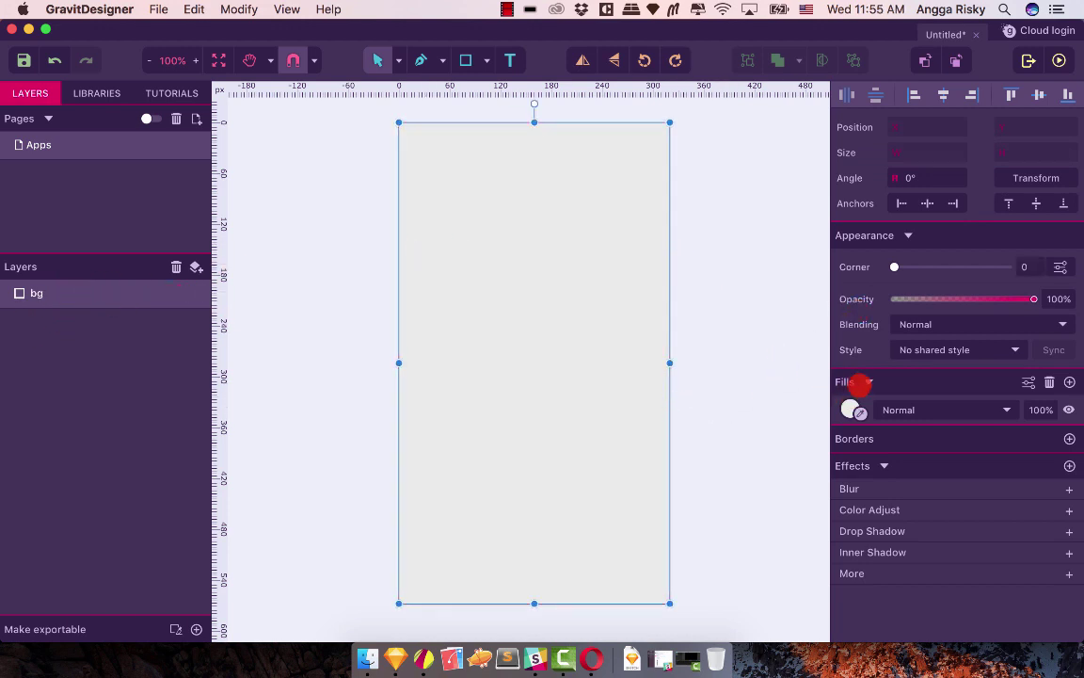
left_click(867, 381)
left_click(867, 381)
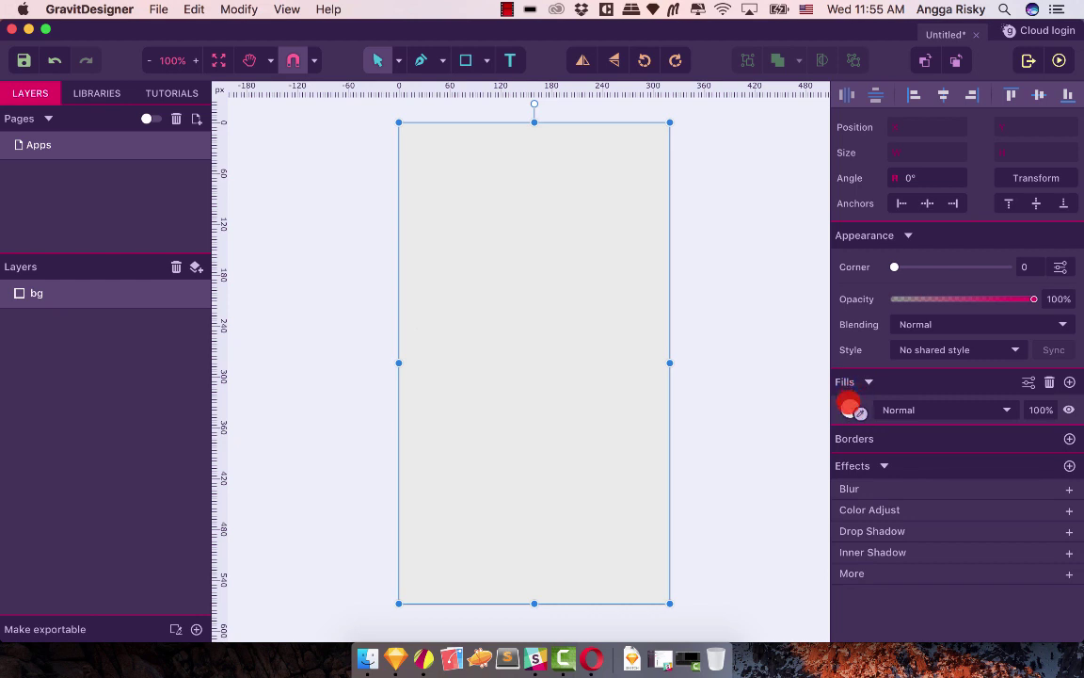
Cycle the bg fill through gradient, texture and noise types, ending on solid black.
left_click(850, 406)
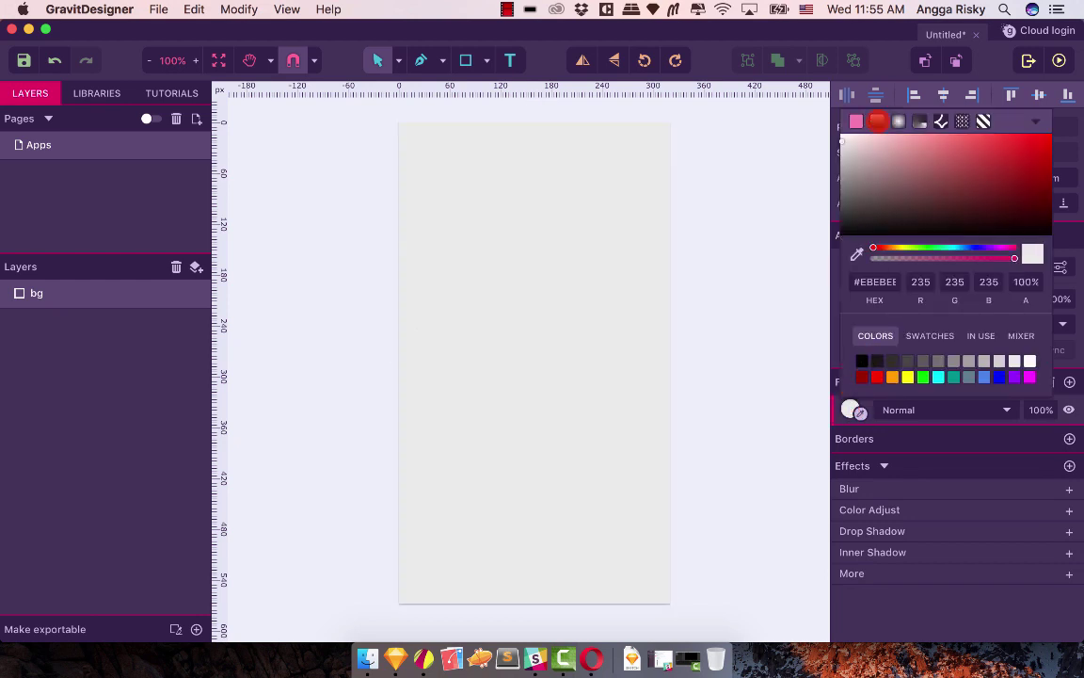
left_click(878, 120)
left_click(898, 58)
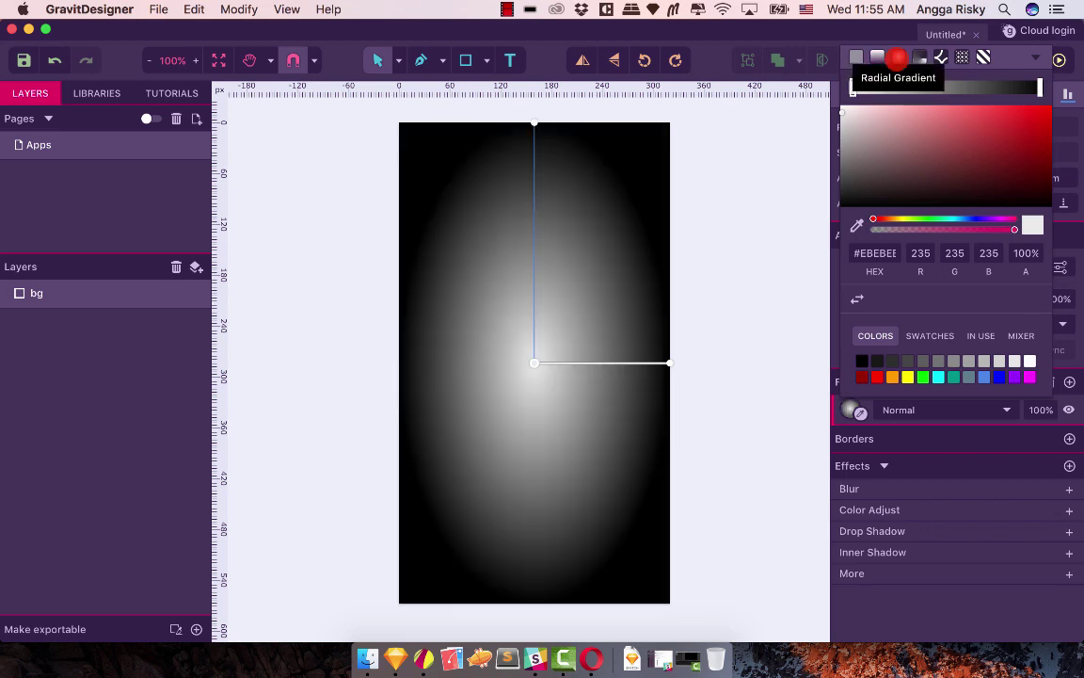
left_click(919, 57)
left_click(941, 57)
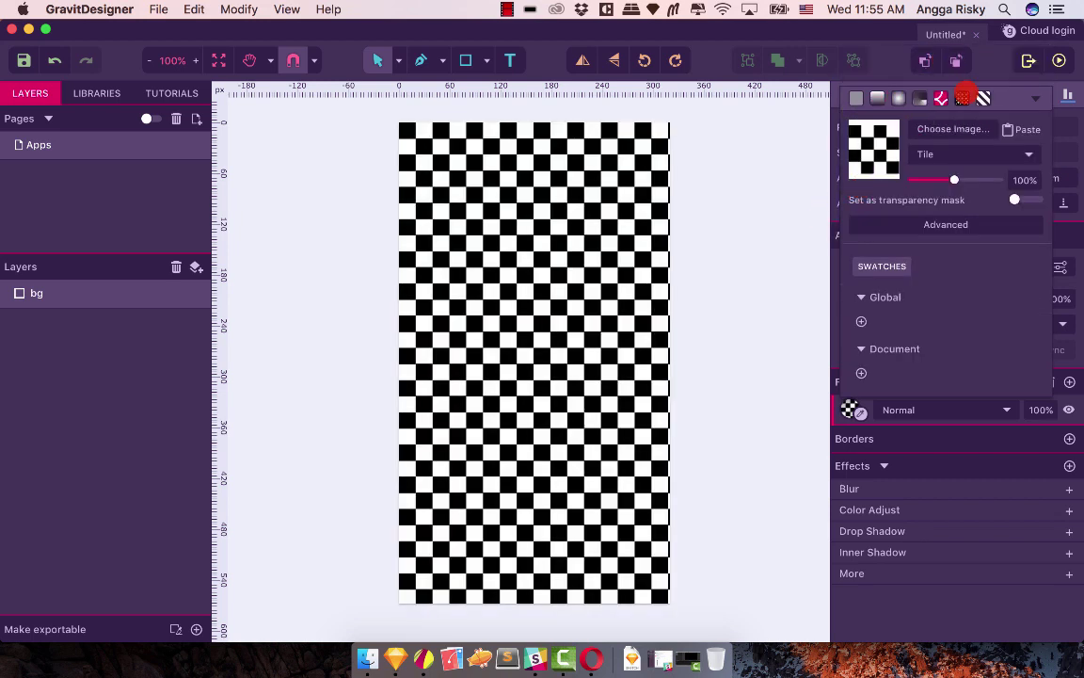
left_click(961, 98)
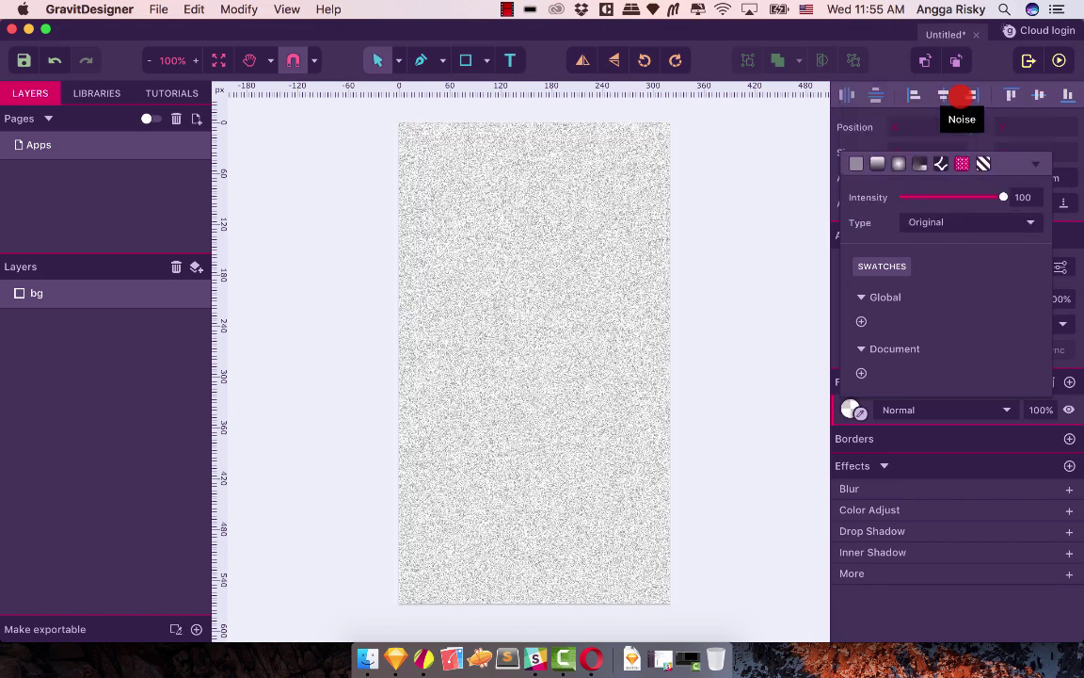
left_click(857, 163)
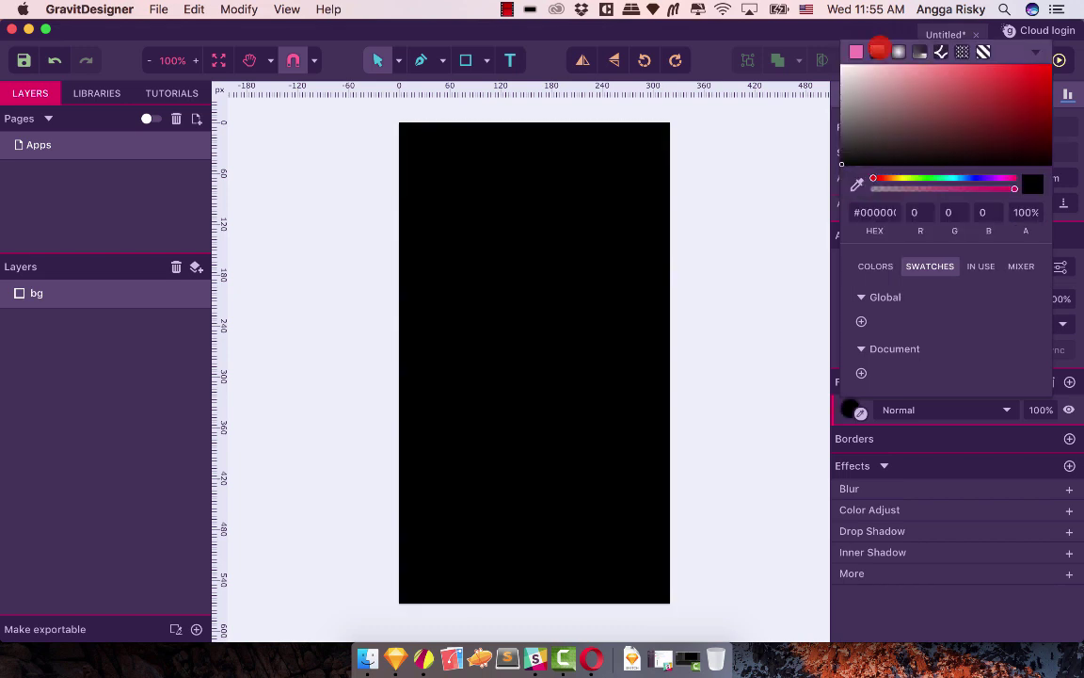
Apply a linear gradient to bg with handles at top and bottom centre, white to black.
left_click(879, 49)
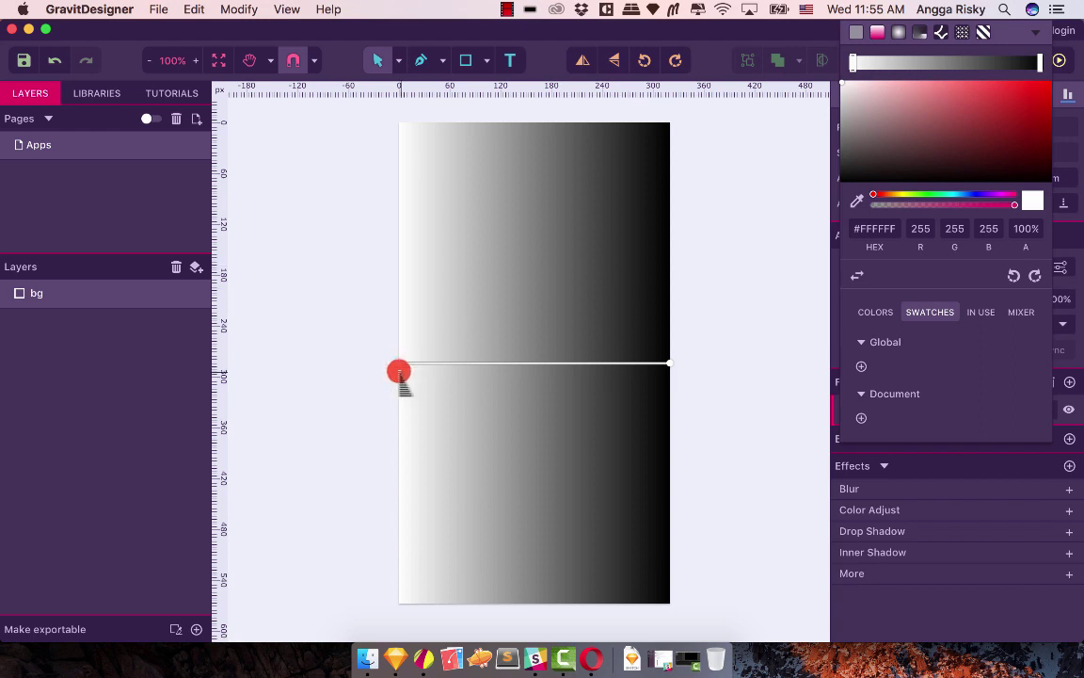
left_click_drag(399, 364, 523, 122)
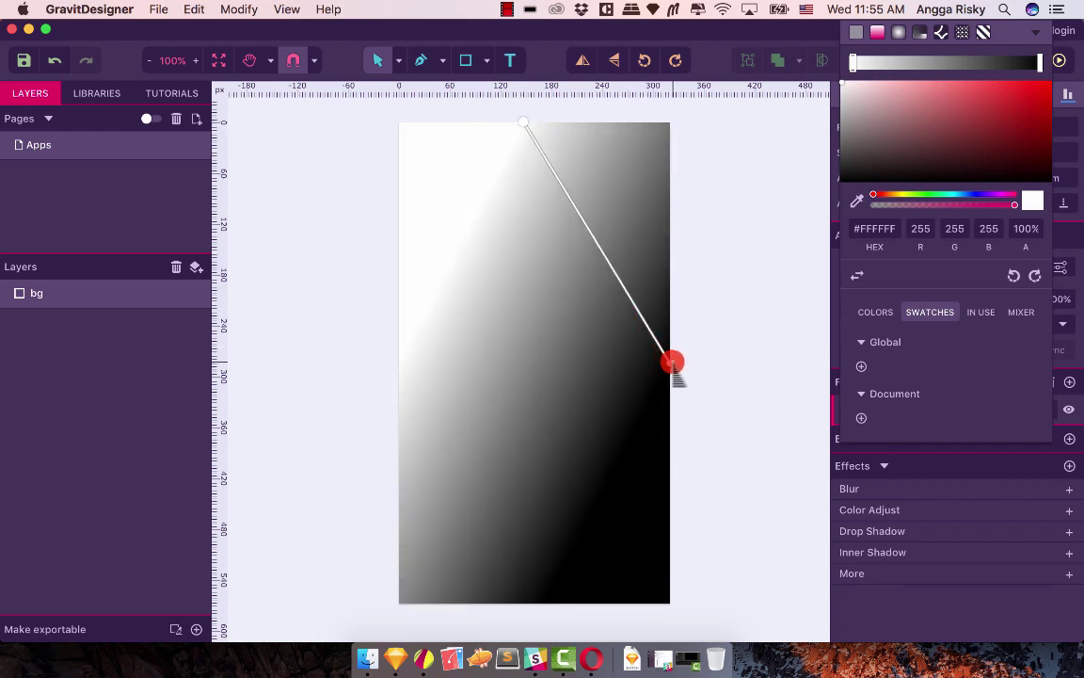
left_click_drag(672, 363, 526, 602)
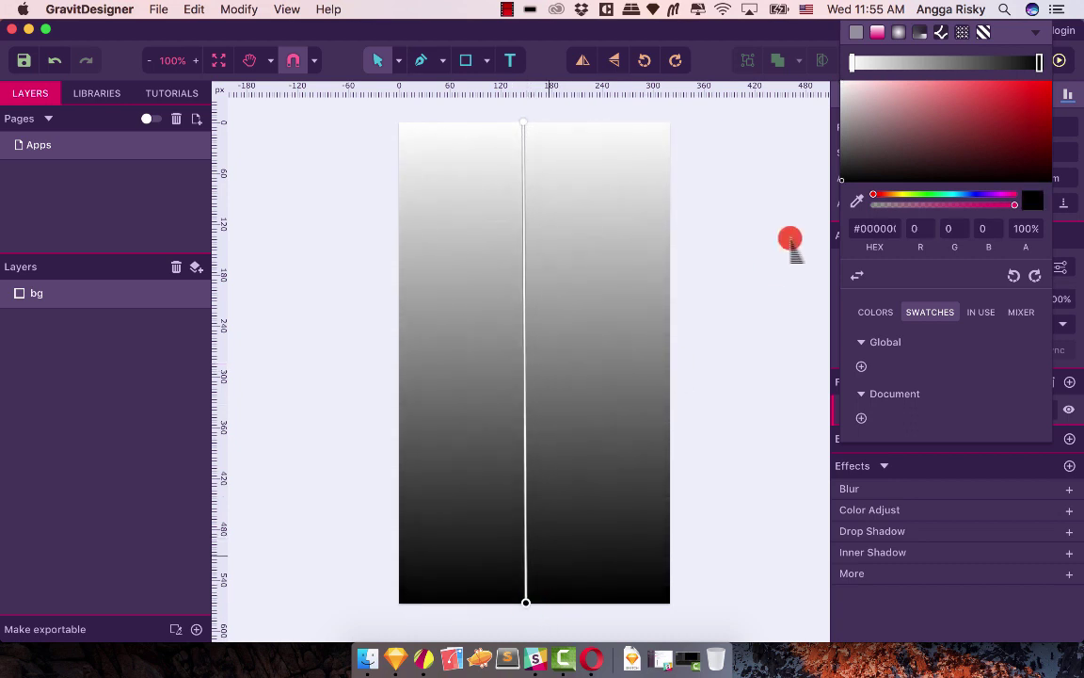
left_click(853, 61)
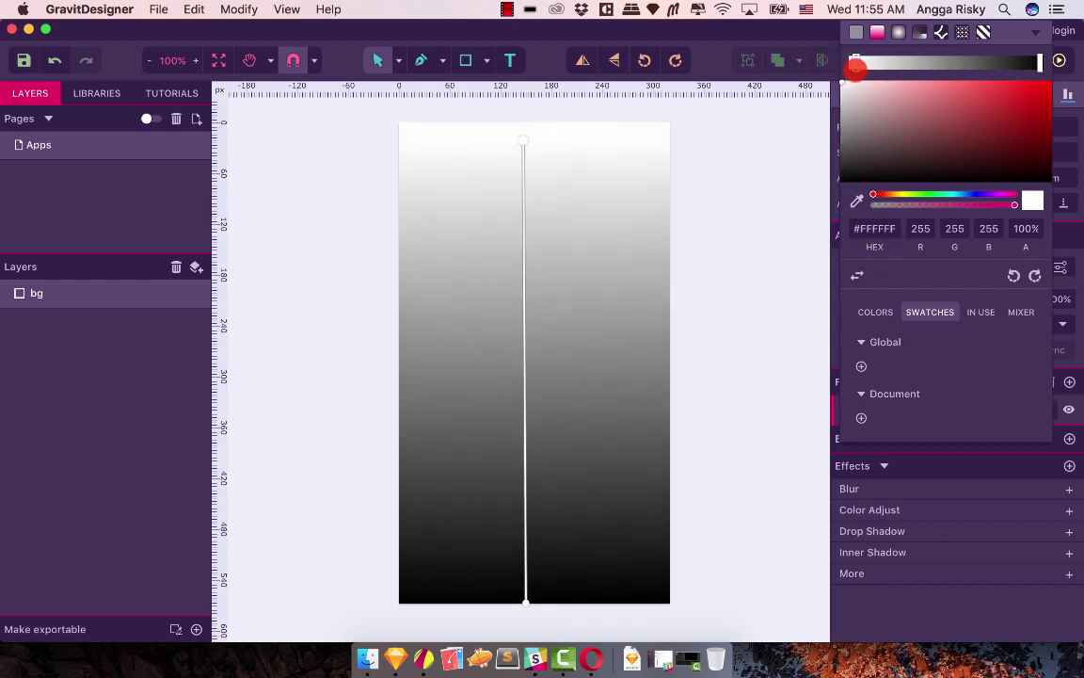
Set the top stop to #1ABC9C and shift the bottom stop to blue #1A38BC.
double_click(873, 227)
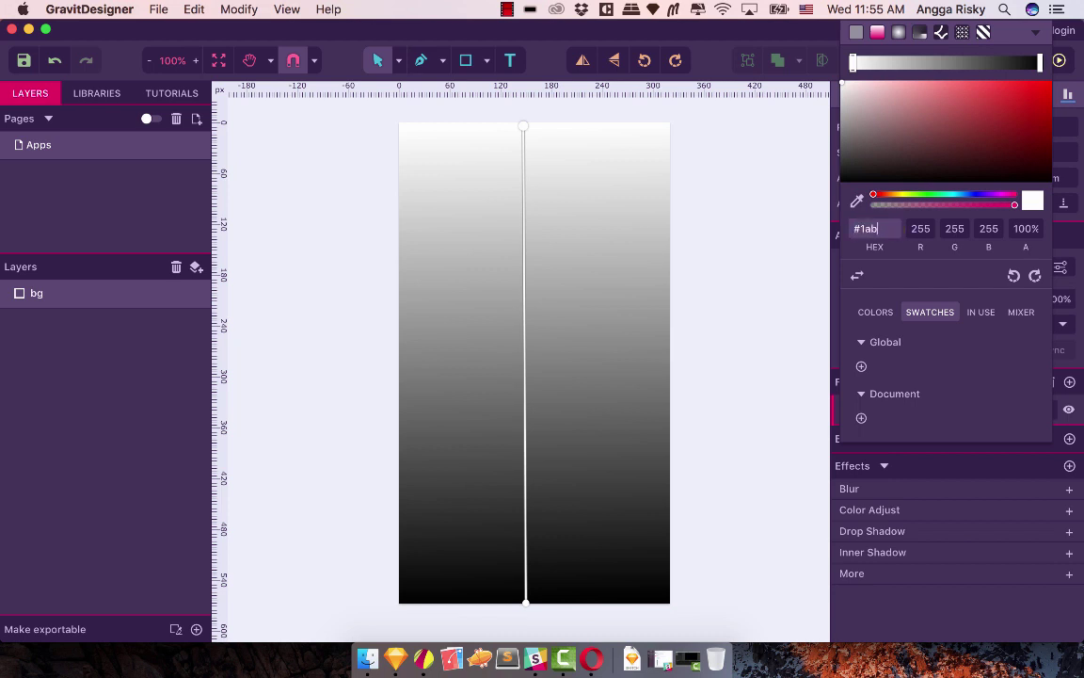
type("1abc9c")
key("Return")
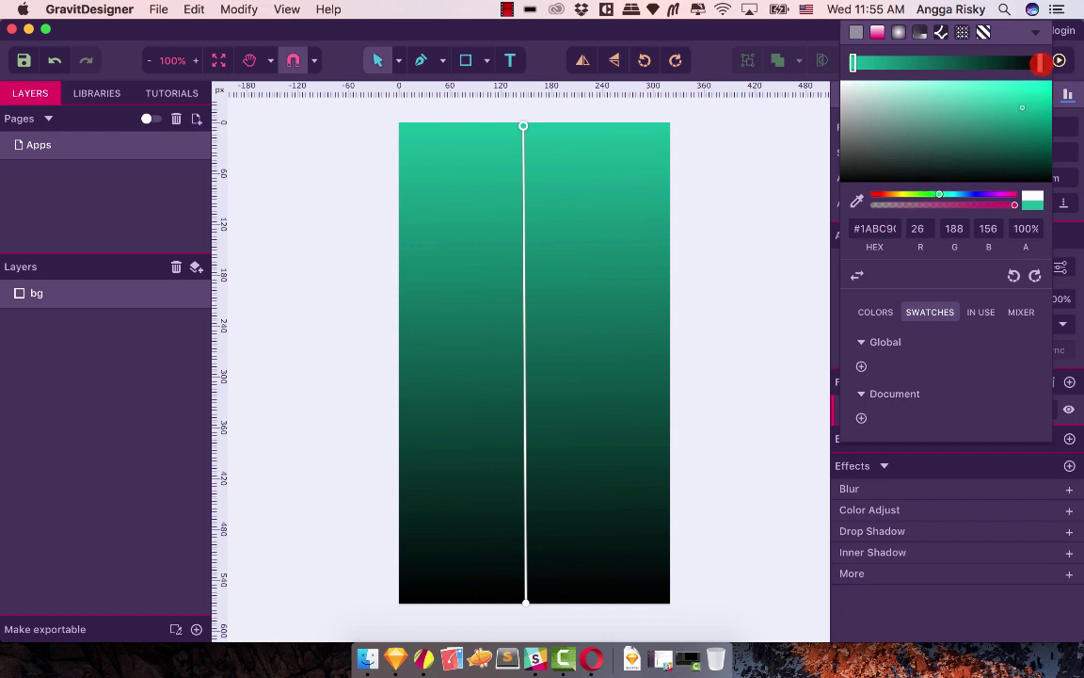
left_click(1039, 62)
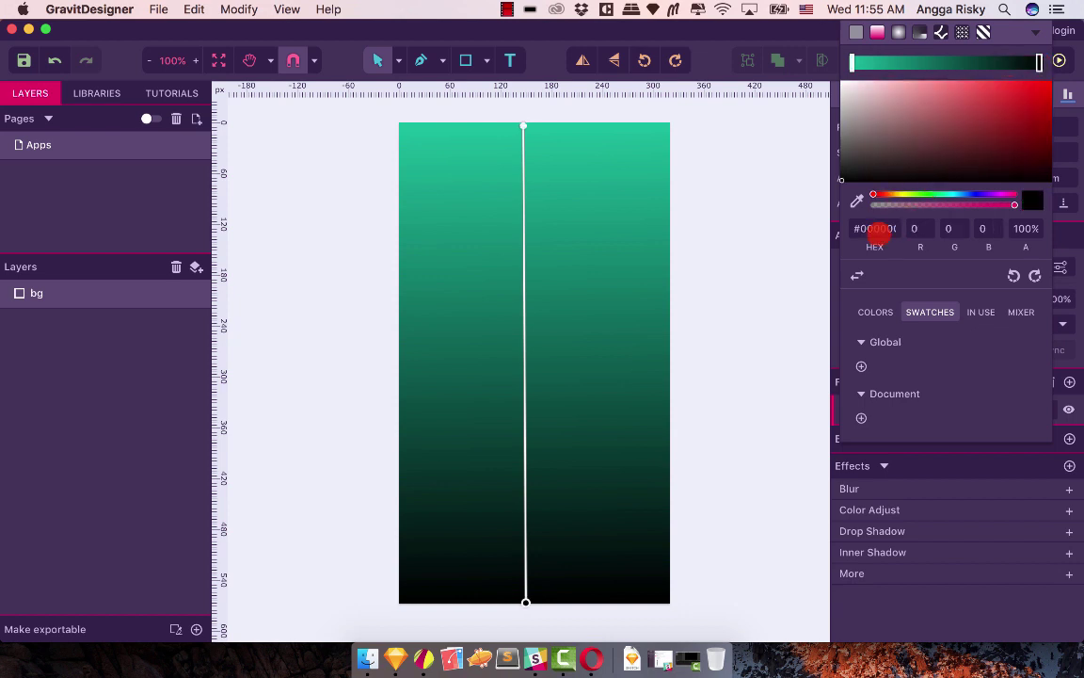
double_click(877, 228)
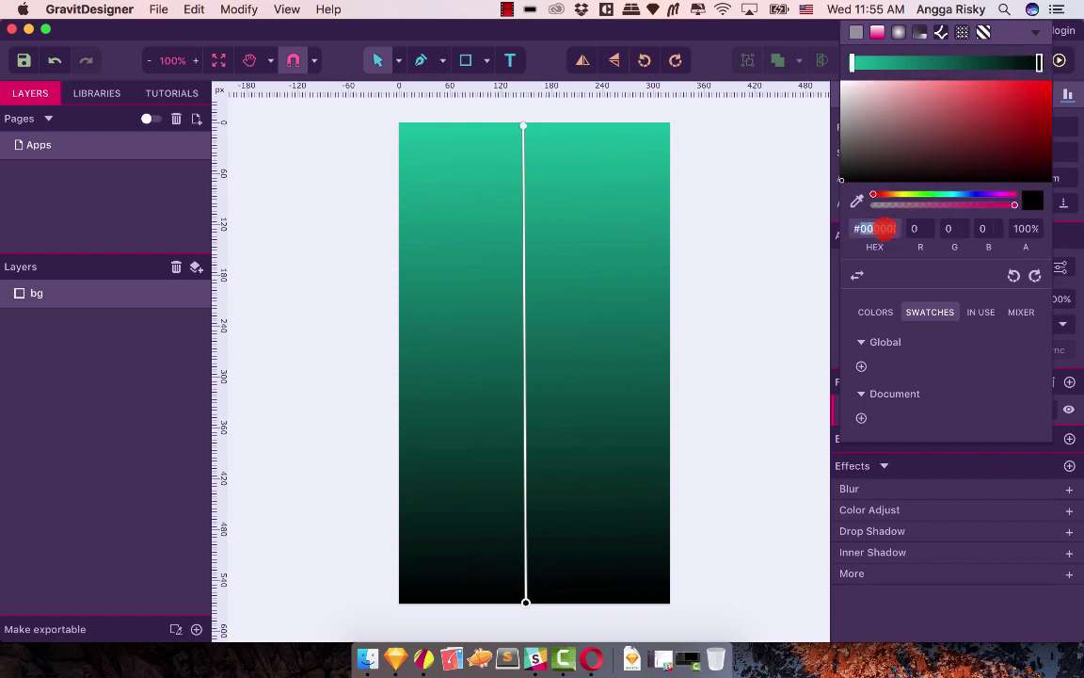
key("Return")
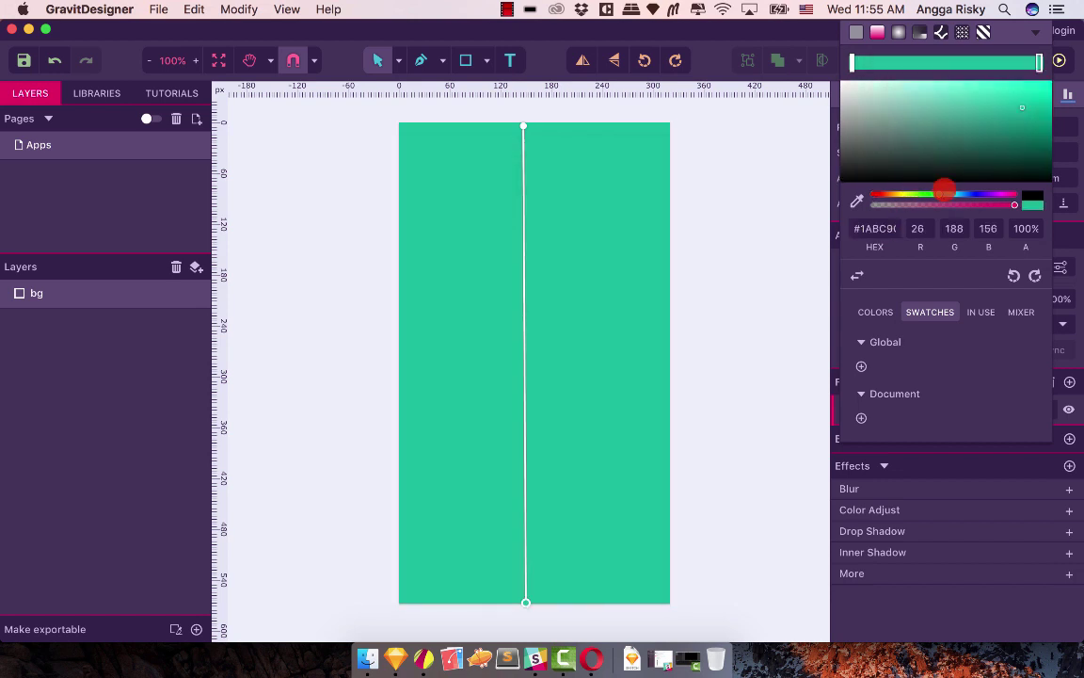
left_click(960, 194)
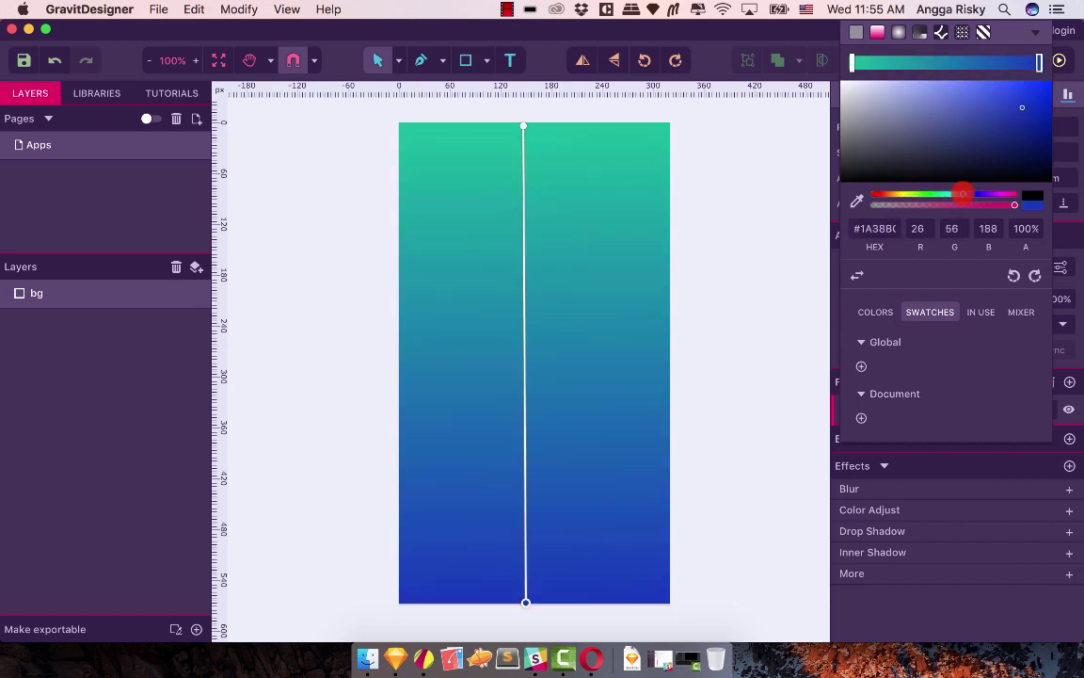
left_click(713, 259)
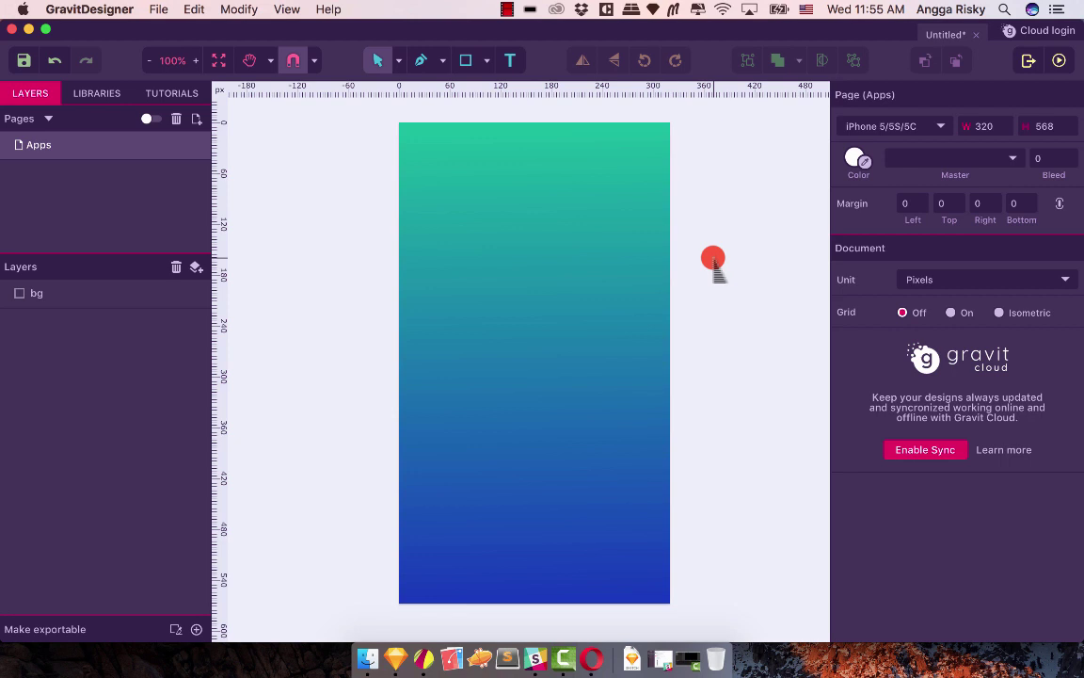
Draw an 89×89 rectangle on the artboard and move it to x 126, y 118.
left_click(598, 287)
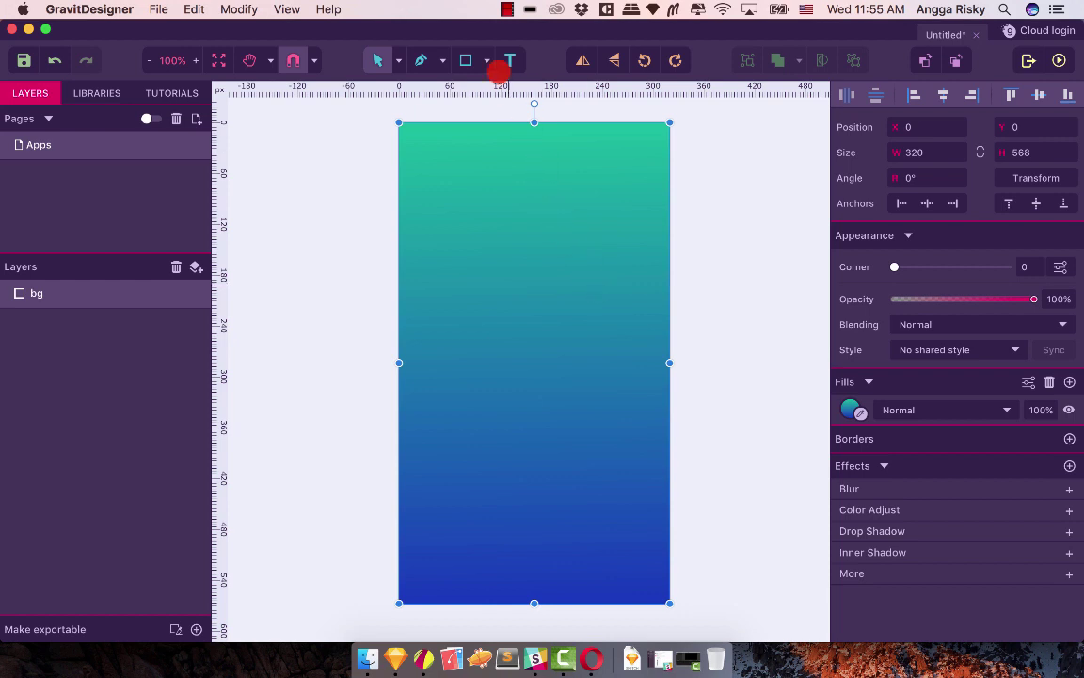
left_click(487, 61)
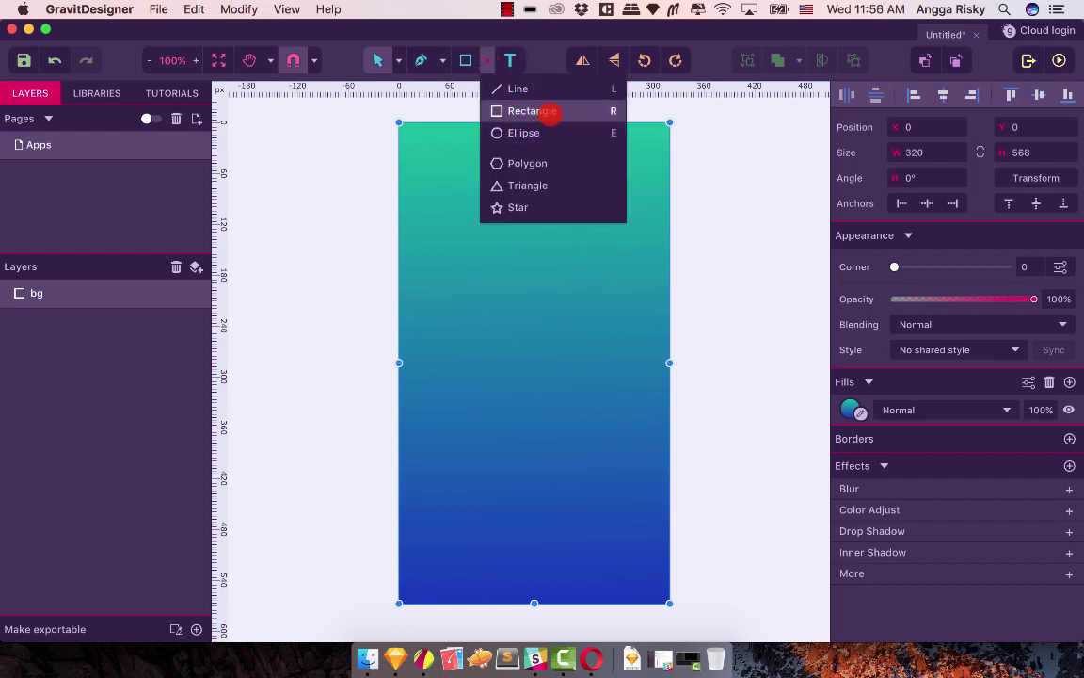
left_click(548, 112)
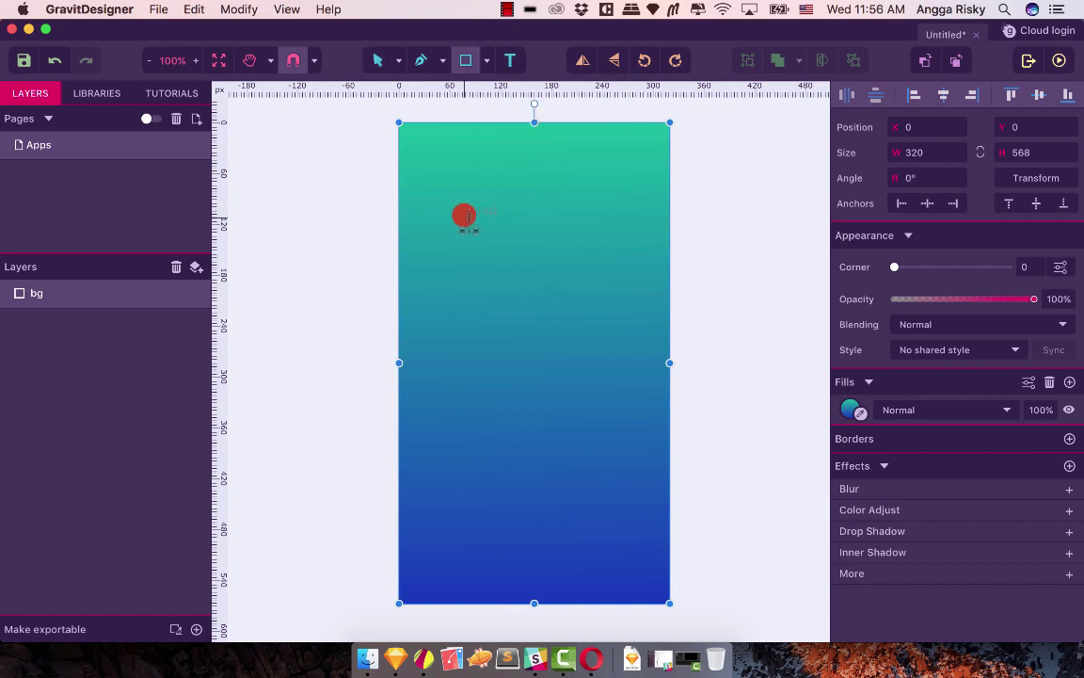
mouse_move(483, 206)
left_mouse_down()
mouse_move(583, 302)
mouse_move(557, 276)
mouse_move(600, 275)
left_mouse_up()
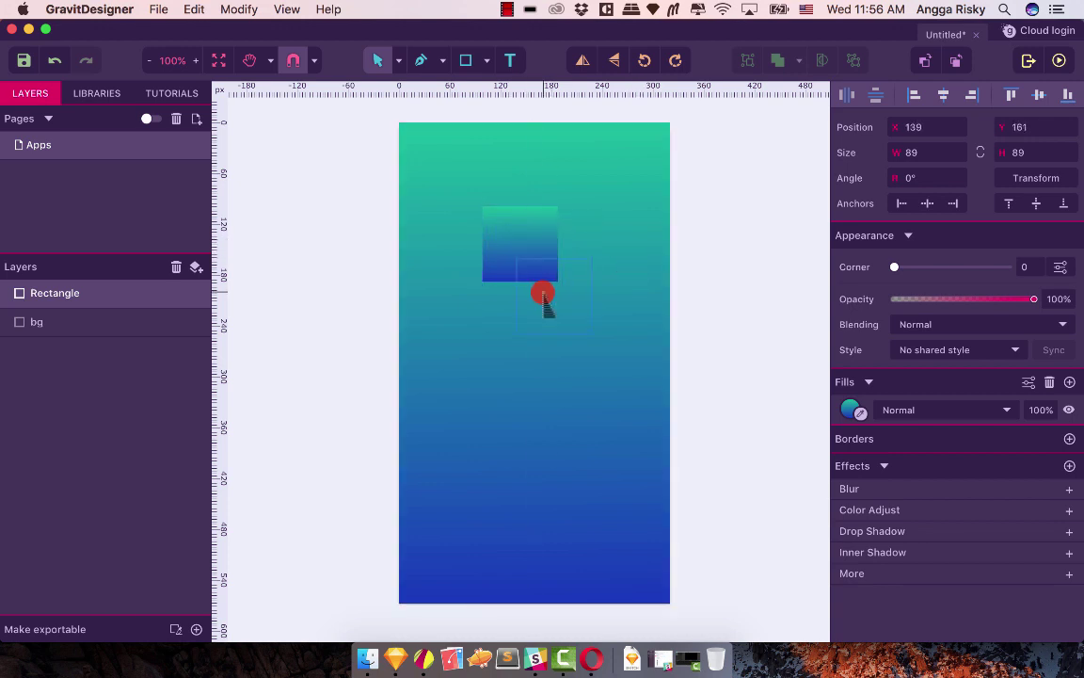
left_click_drag(525, 240, 546, 261)
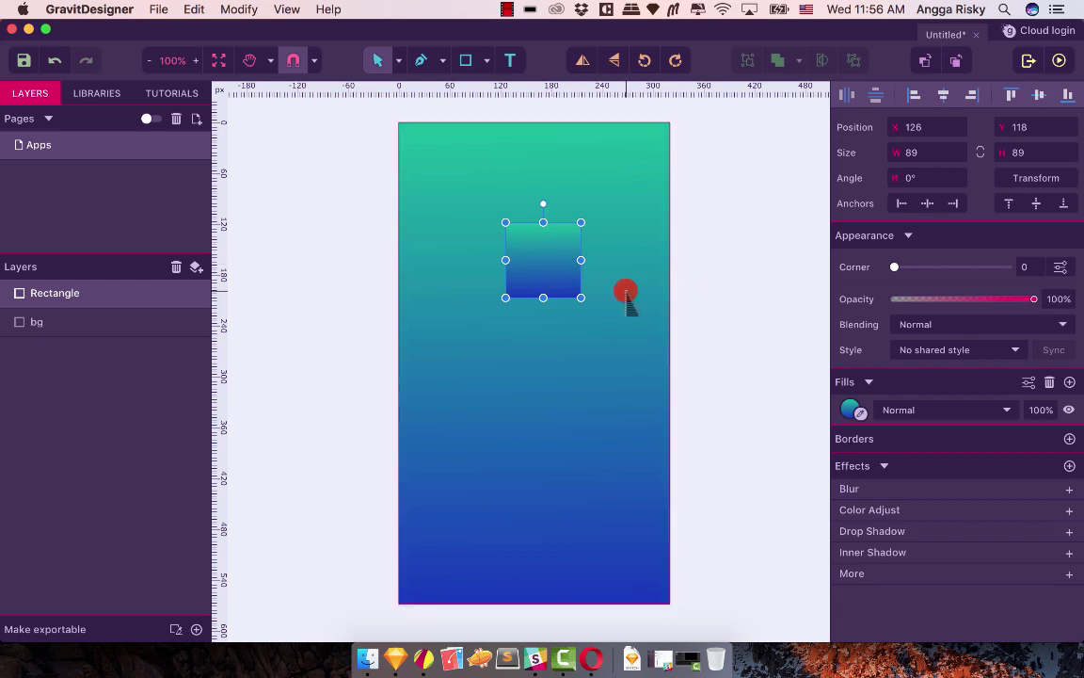
left_click(591, 273)
Select the small square and nudge it up and to the left.
left_click(555, 242)
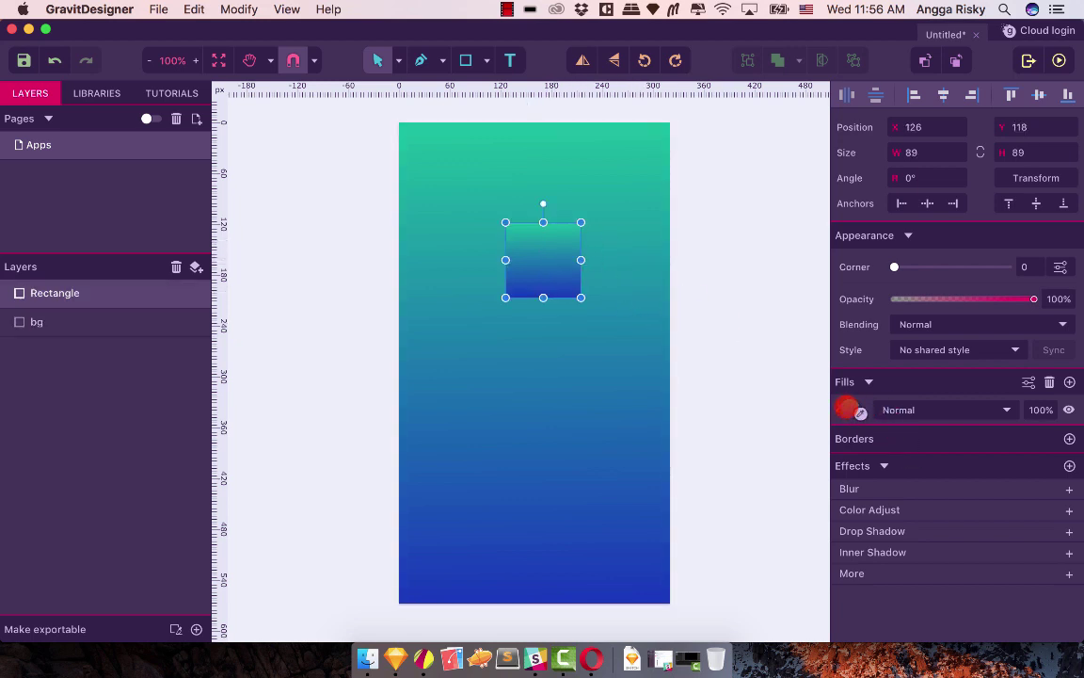
left_click(717, 311)
left_click(531, 252)
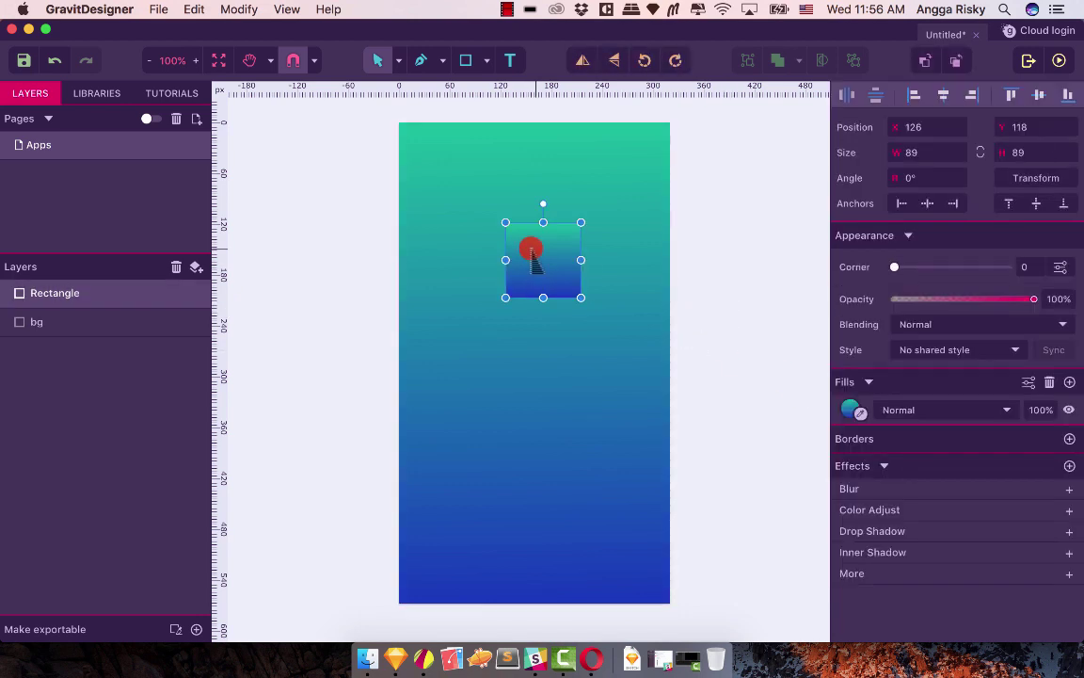
left_click_drag(530, 253, 500, 245)
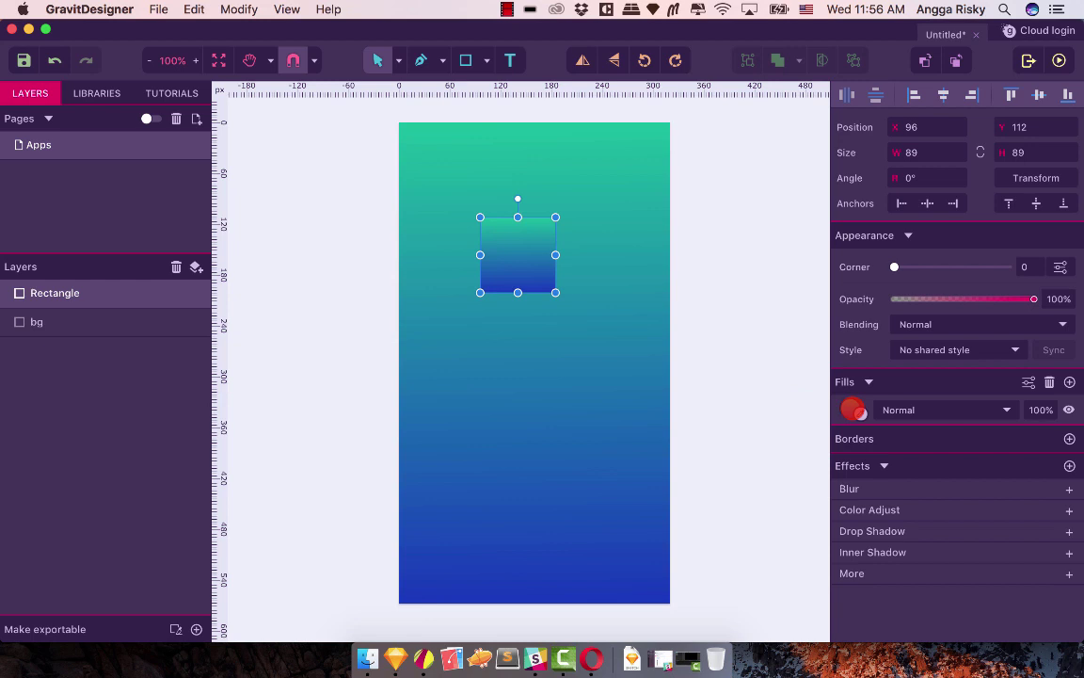
Give the square a solid white #FFFFFF fill and shift it to x 122, y 120.
left_click(850, 405)
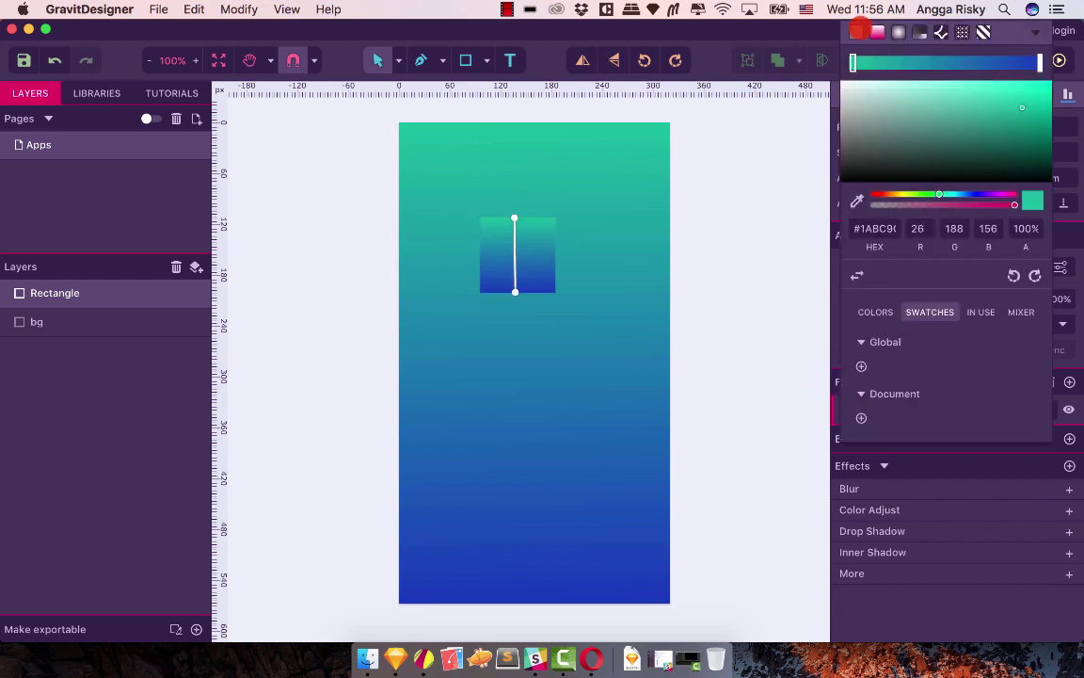
left_click(864, 74)
left_click_drag(863, 75, 798, 36)
left_click(721, 126)
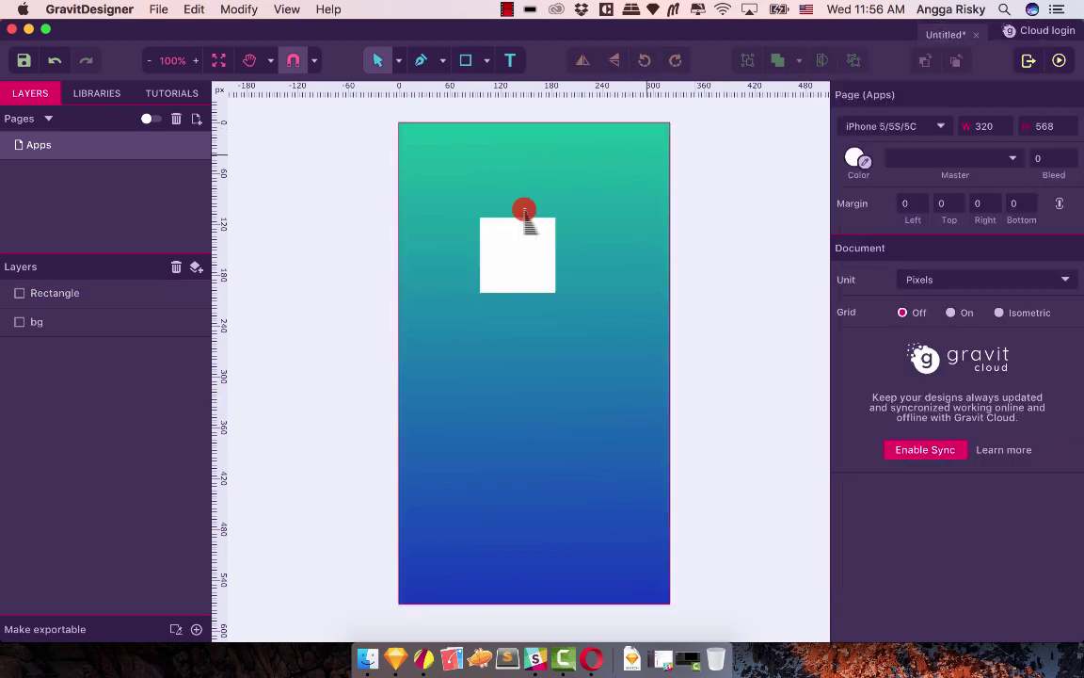
left_click(499, 235)
left_click_drag(499, 235, 528, 260)
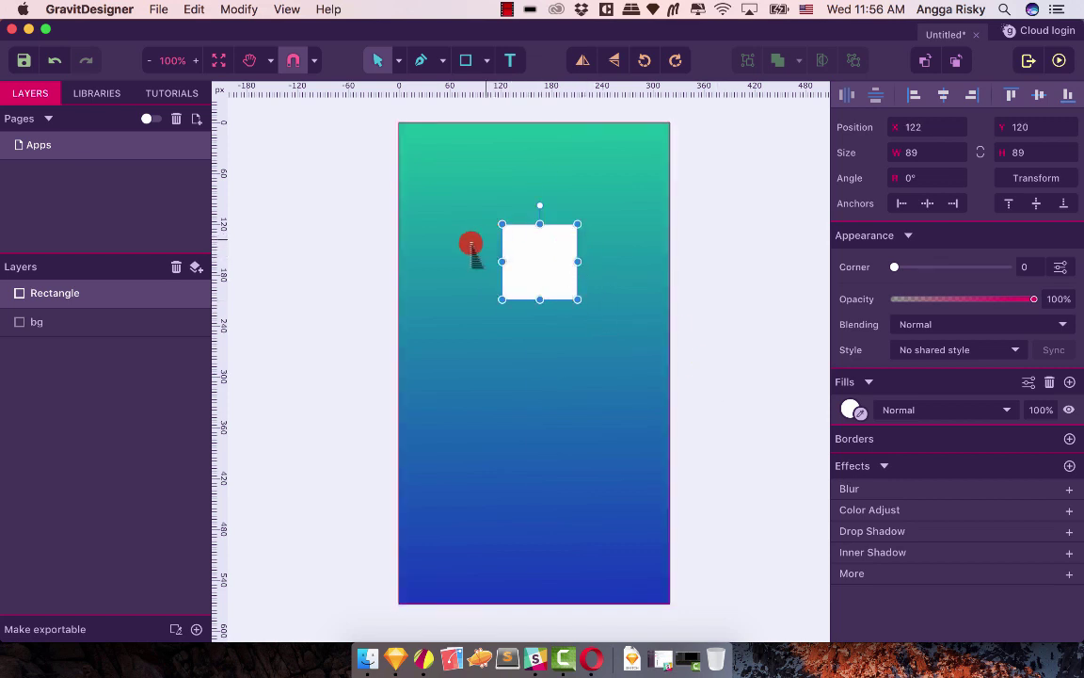
Align the square to the top, then place it at x 115.5, y 60, checking spacing guides.
left_click(583, 246)
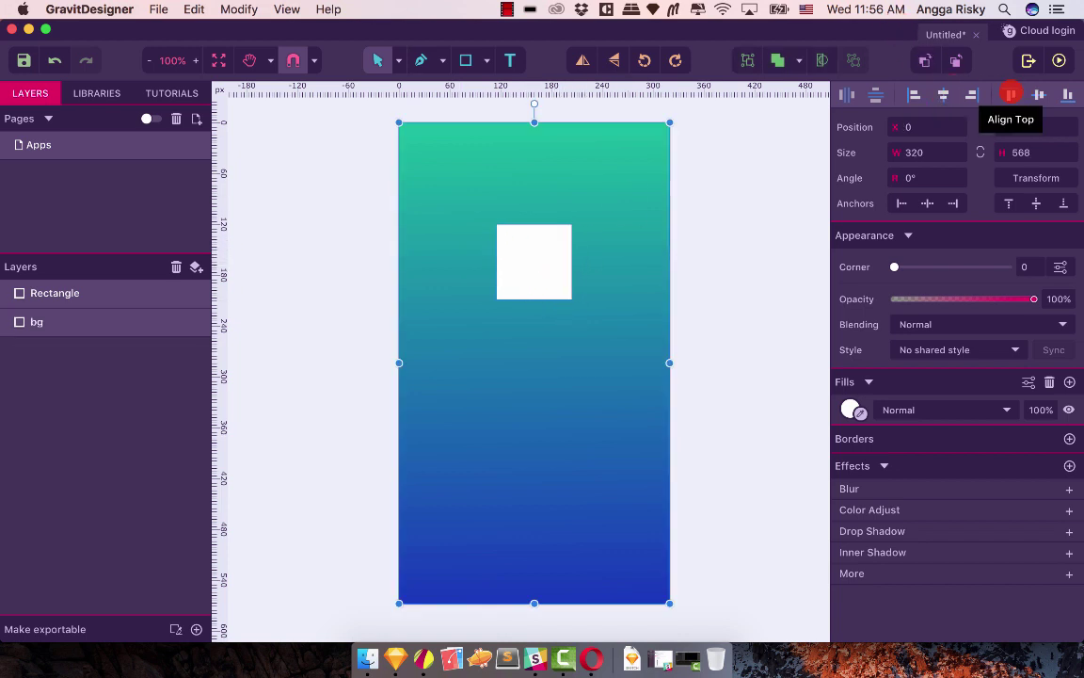
left_click(1011, 95)
left_click_drag(532, 185, 534, 236)
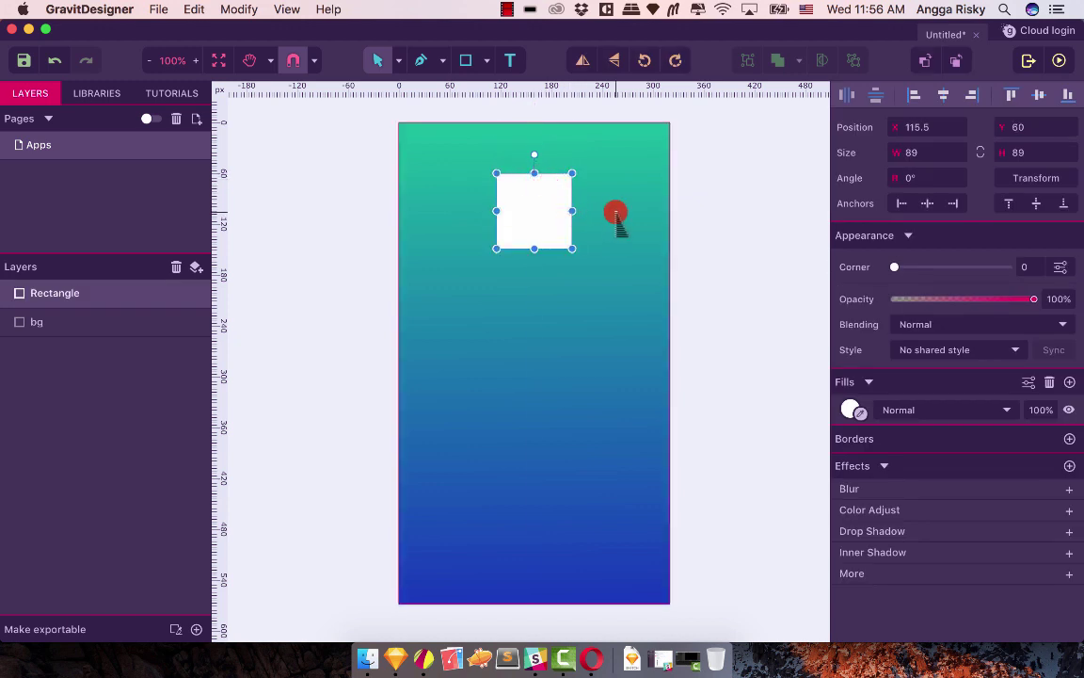
key("alt")
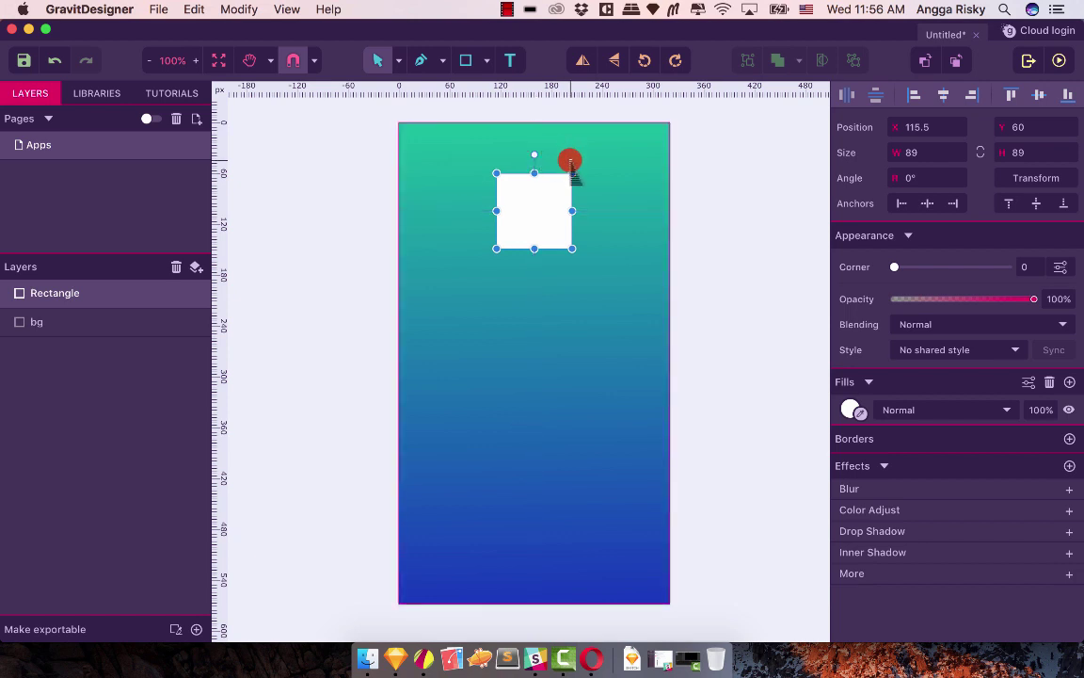
left_click(743, 199)
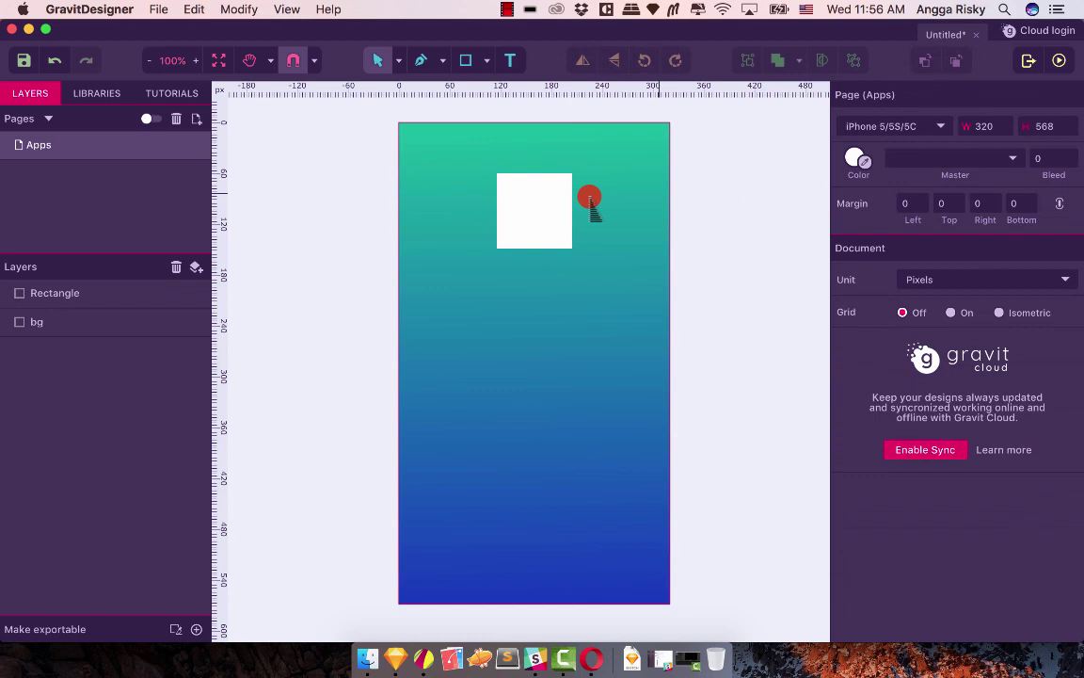
Rename the square's Rectangle layer to 'profile_picture'.
left_click(515, 205)
double_click(59, 293)
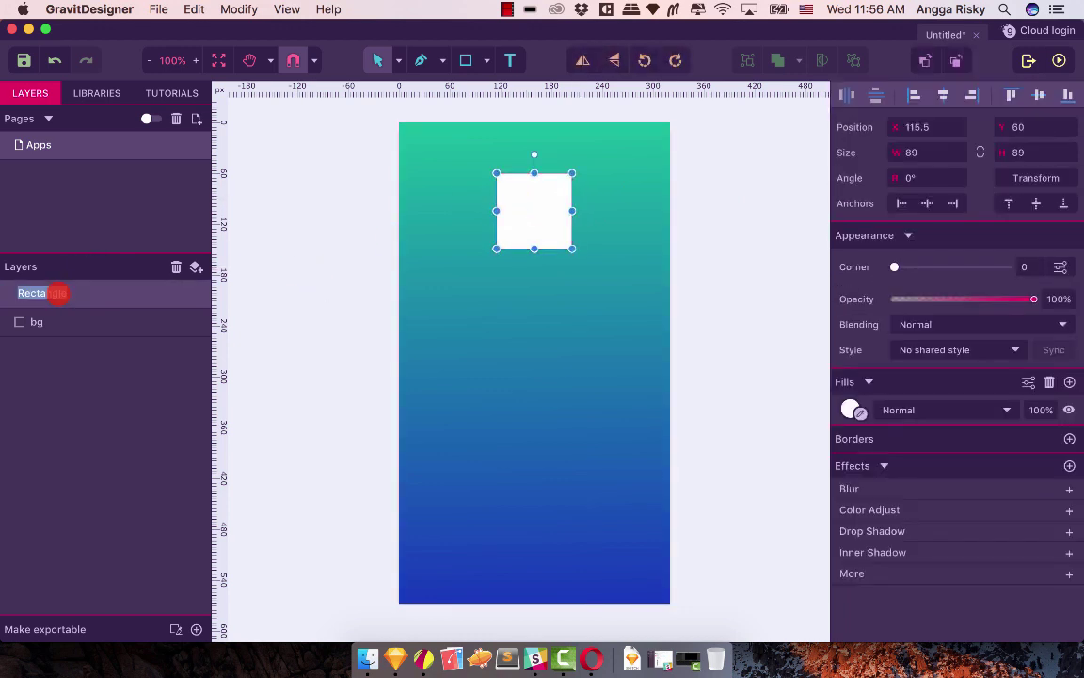
type("profile_pict")
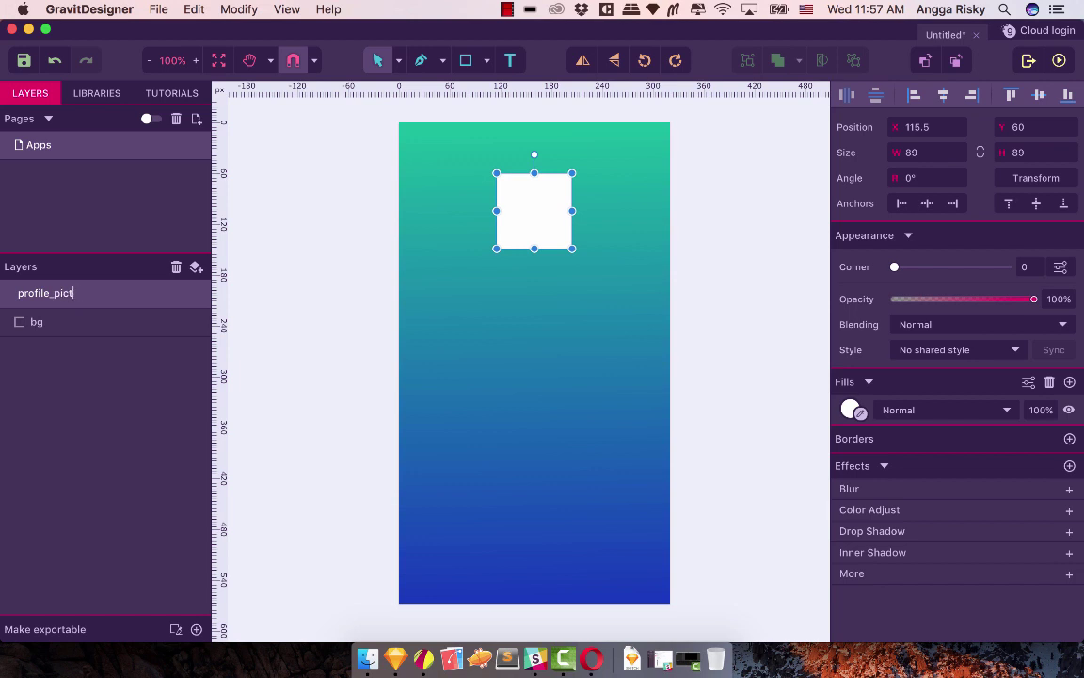
type("ure")
key("Return")
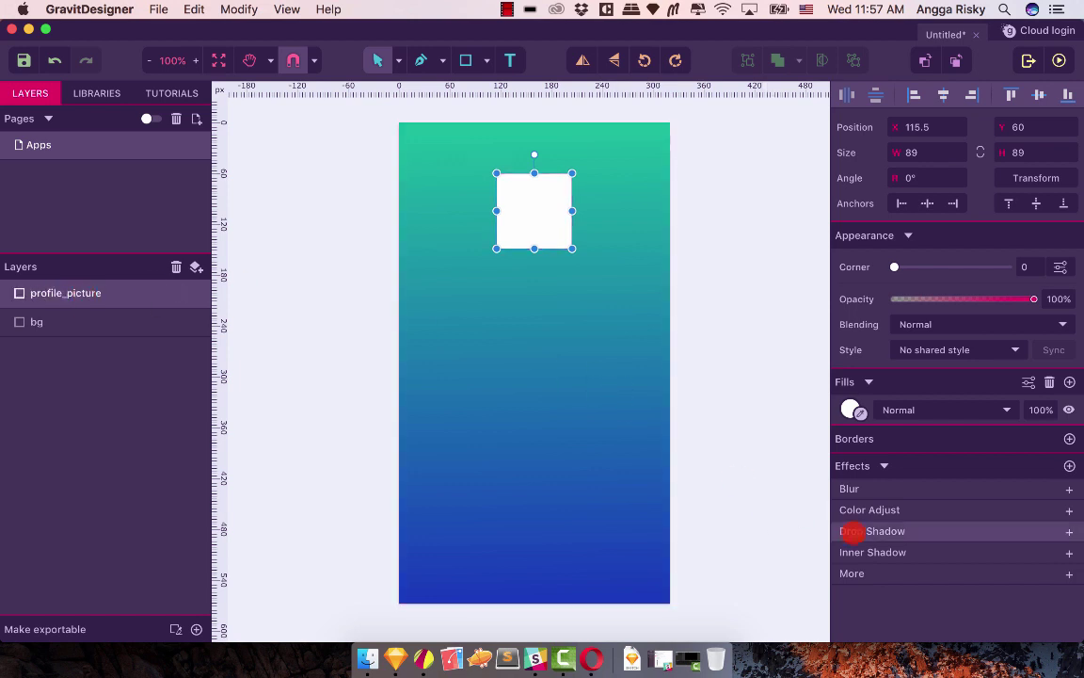
Add a drop shadow to the square and keep its X and Y offsets at 0.
left_click(1066, 531)
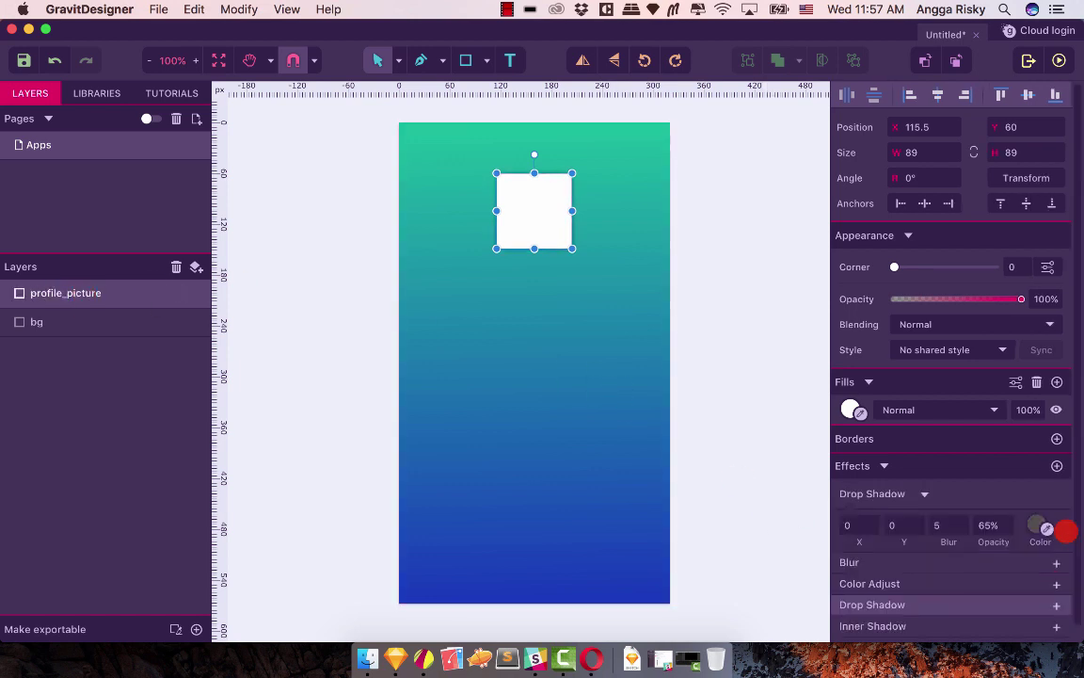
left_click(943, 529)
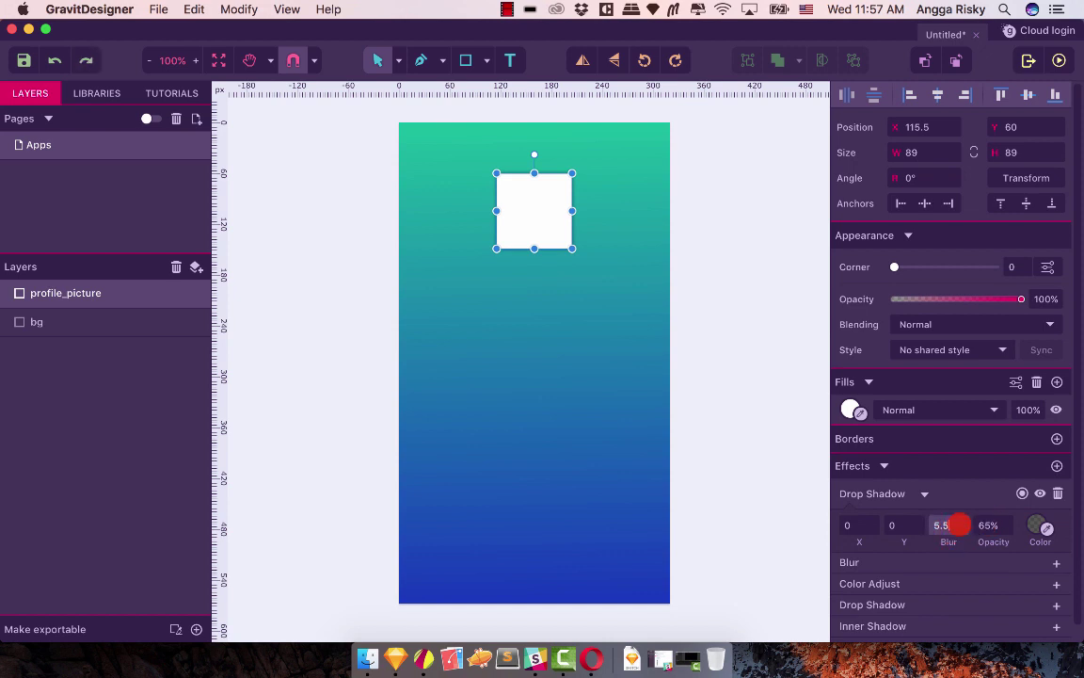
left_click(905, 526)
type("8")
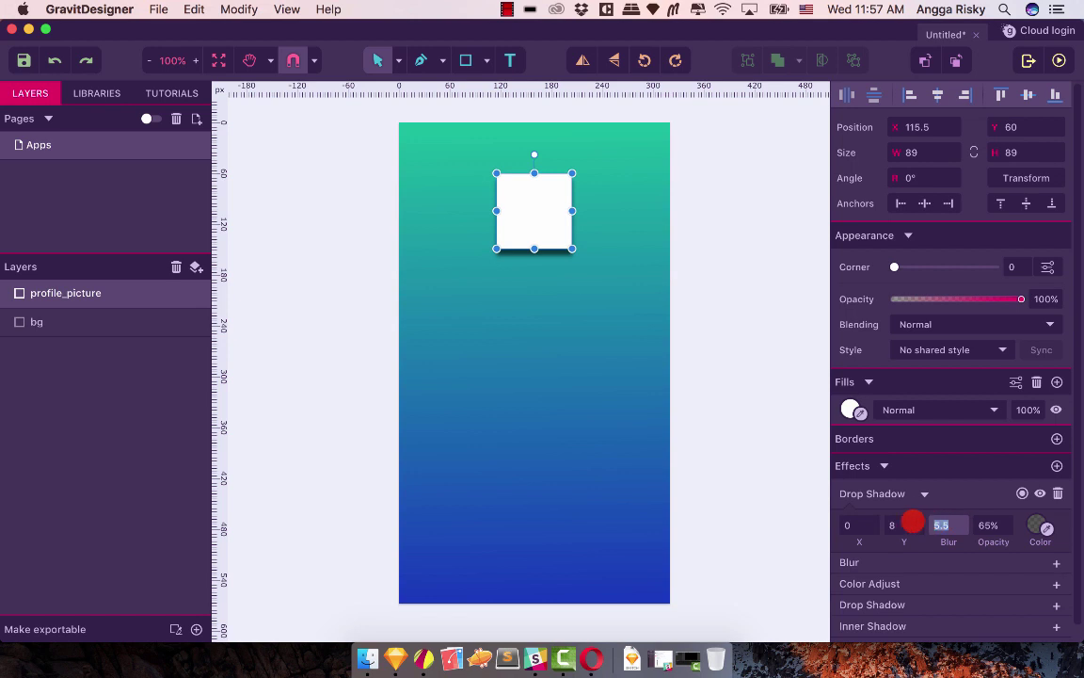
left_click(912, 523)
key("Return")
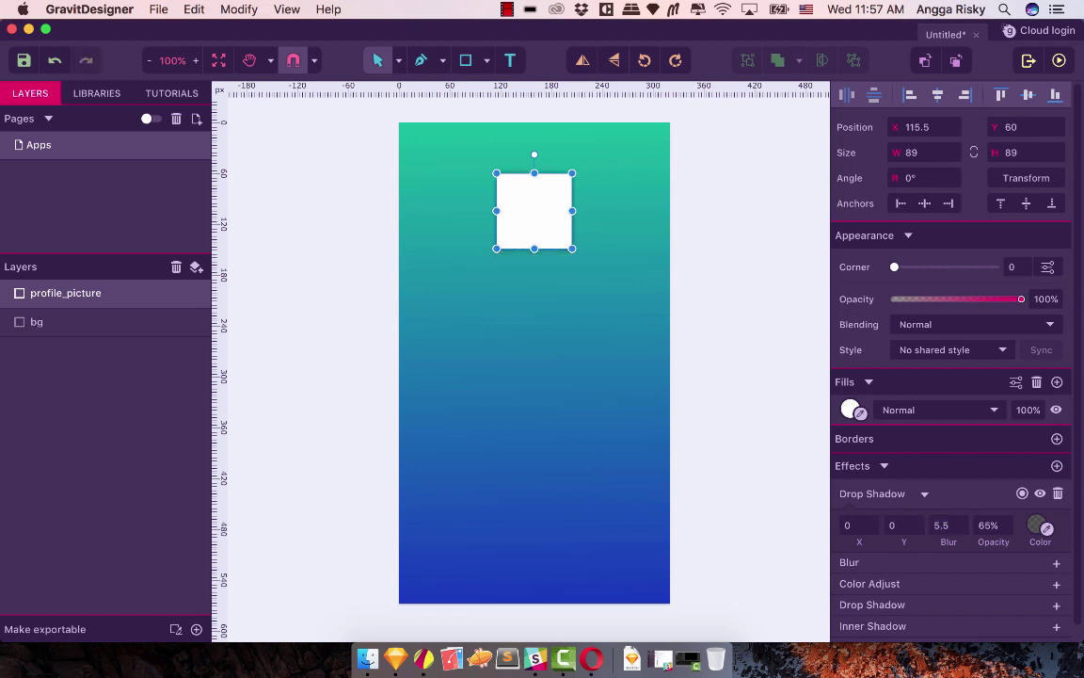
key("Tab")
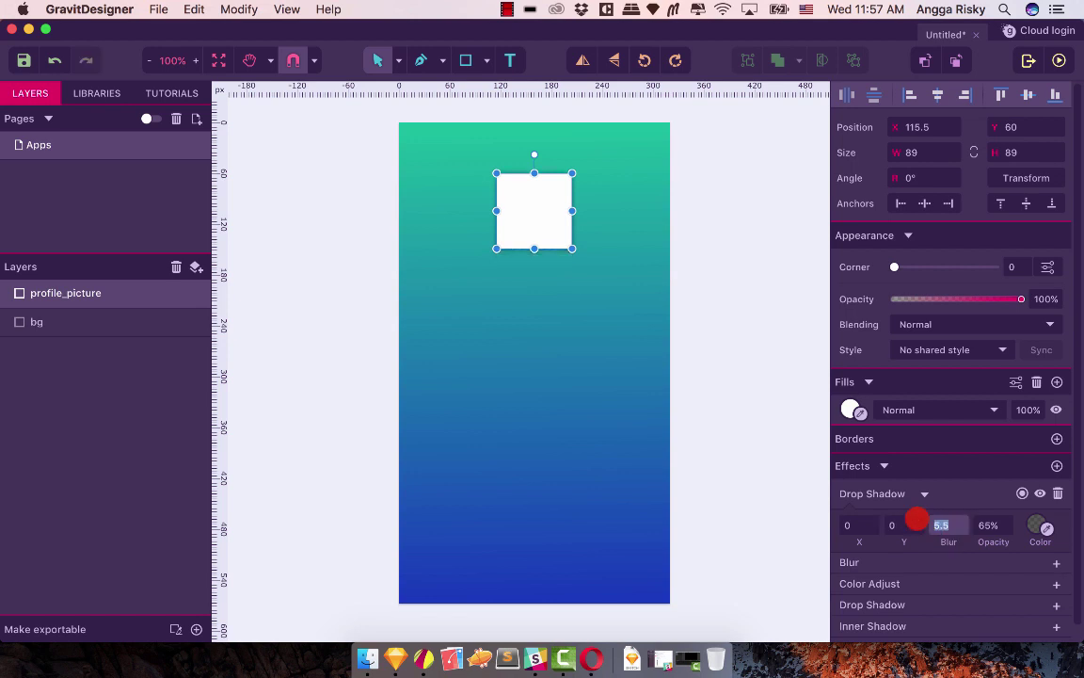
type("02")
key("Return")
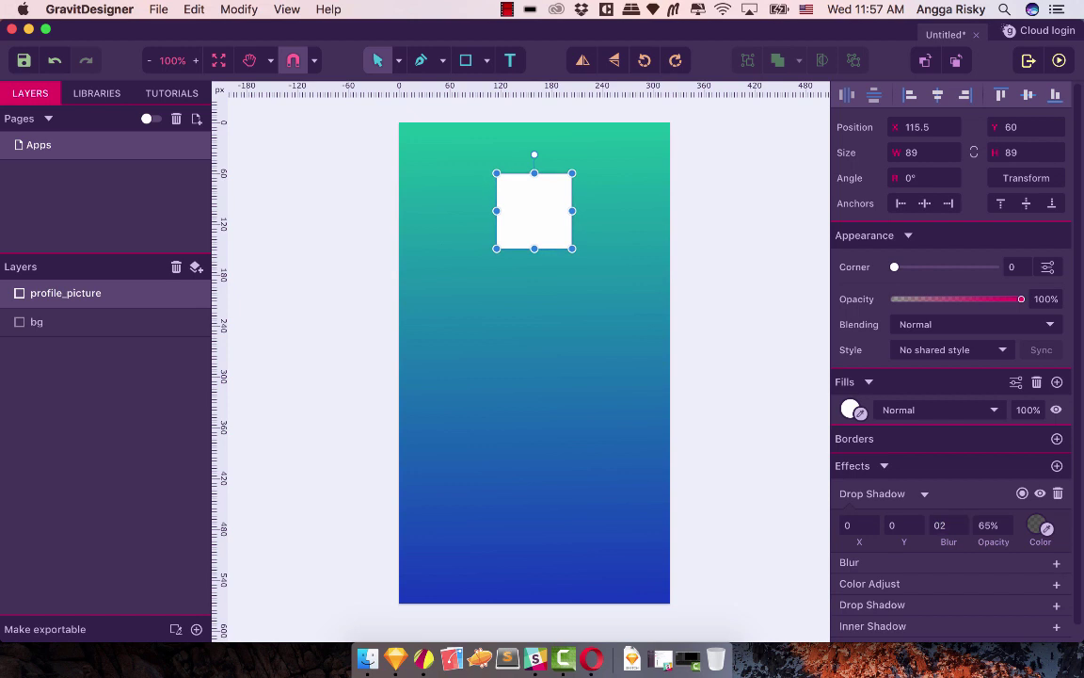
Set the shadow blur to 20 and opacity to 10%, then preview the result.
left_click(940, 523)
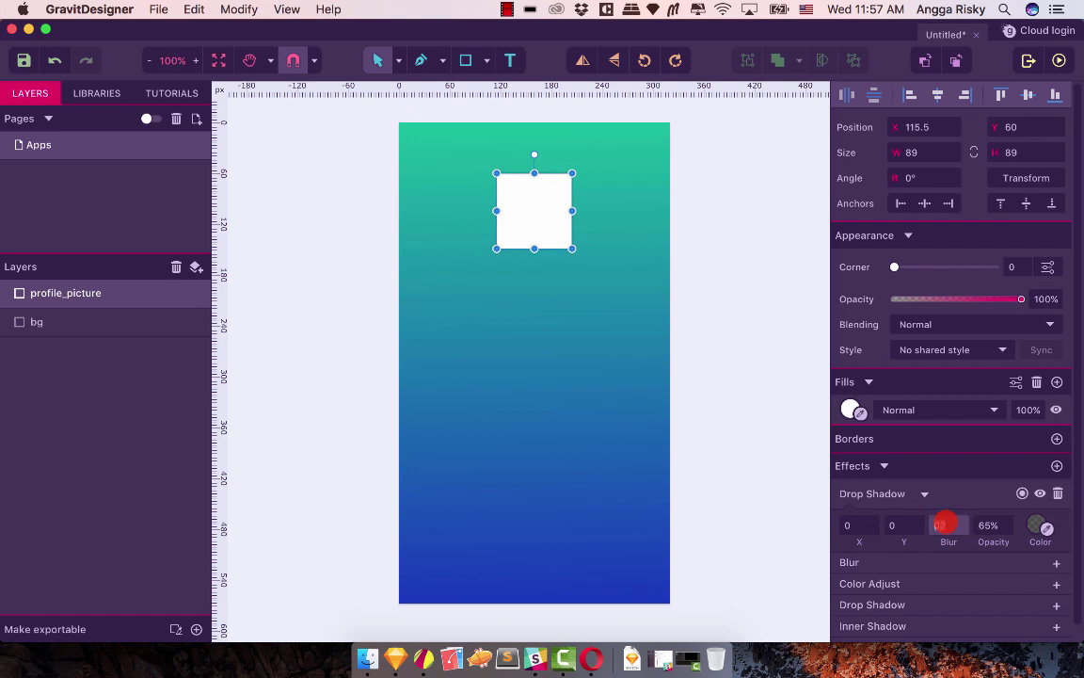
key("Return")
left_click(995, 525)
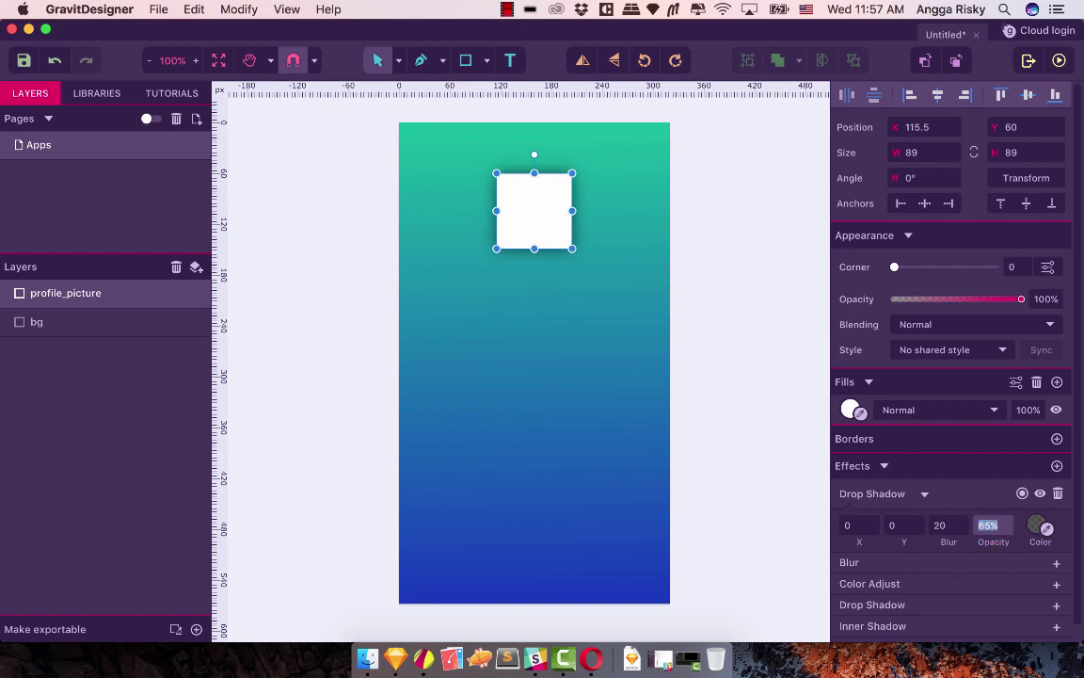
key("Return")
left_click(762, 380)
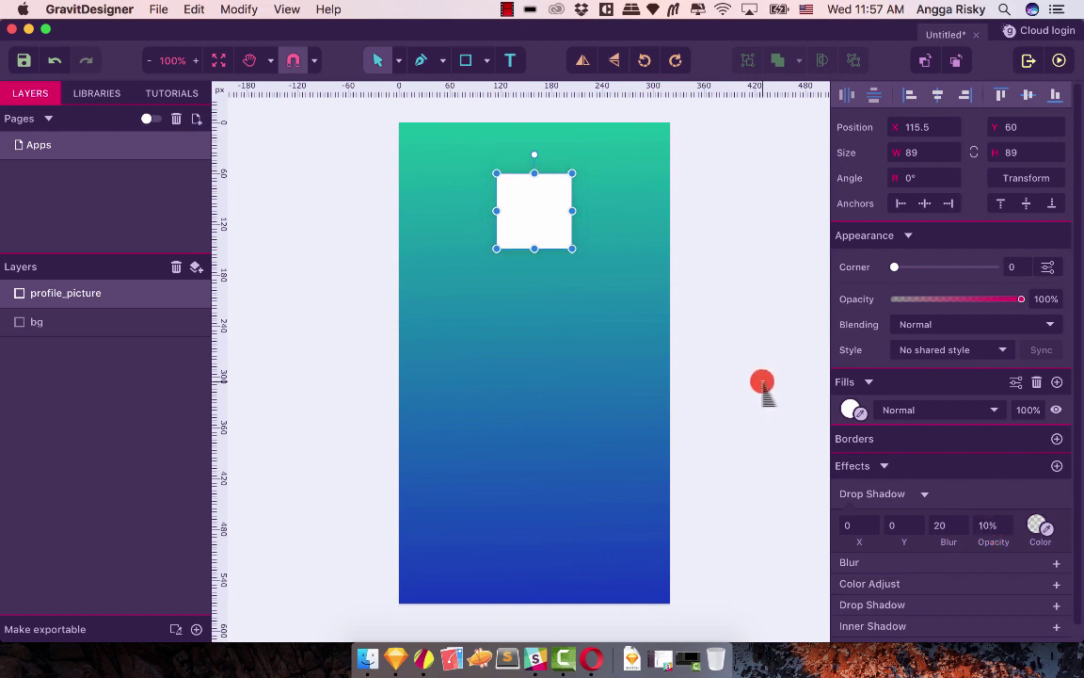
left_click(523, 186)
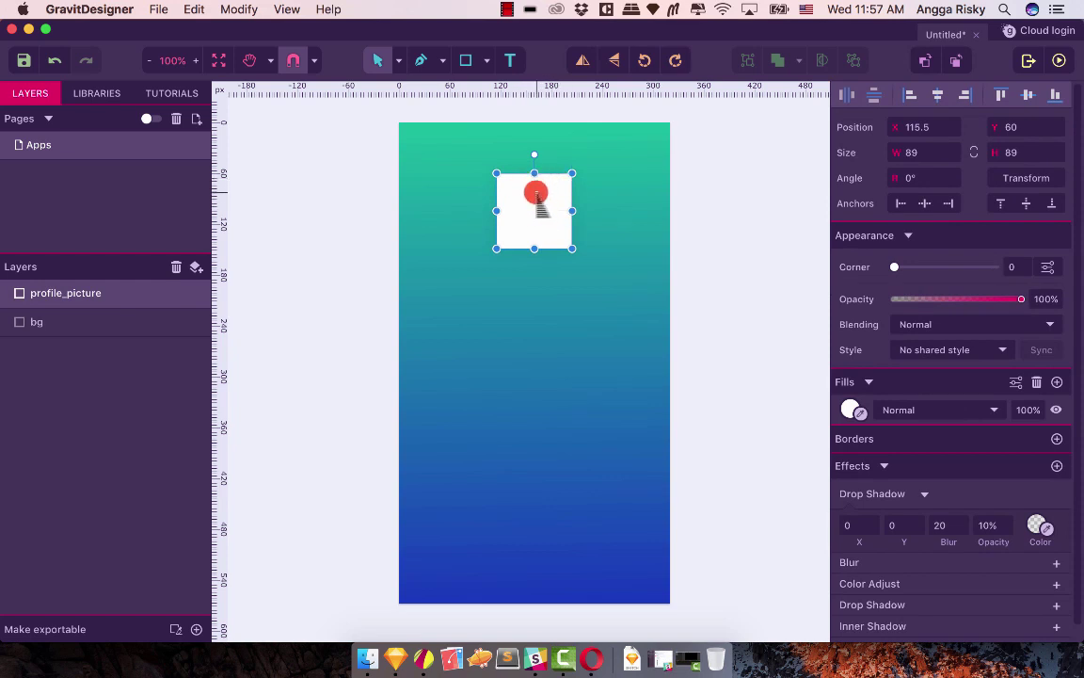
Set the profile square's corner radius to 20.
left_click(584, 198)
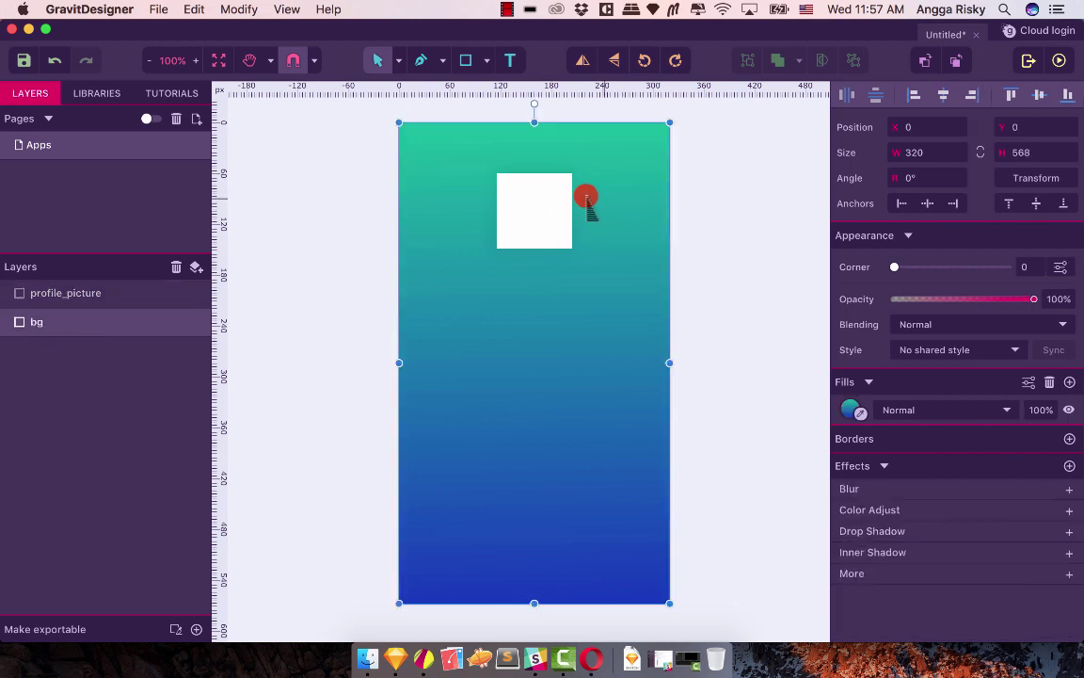
left_click(547, 203)
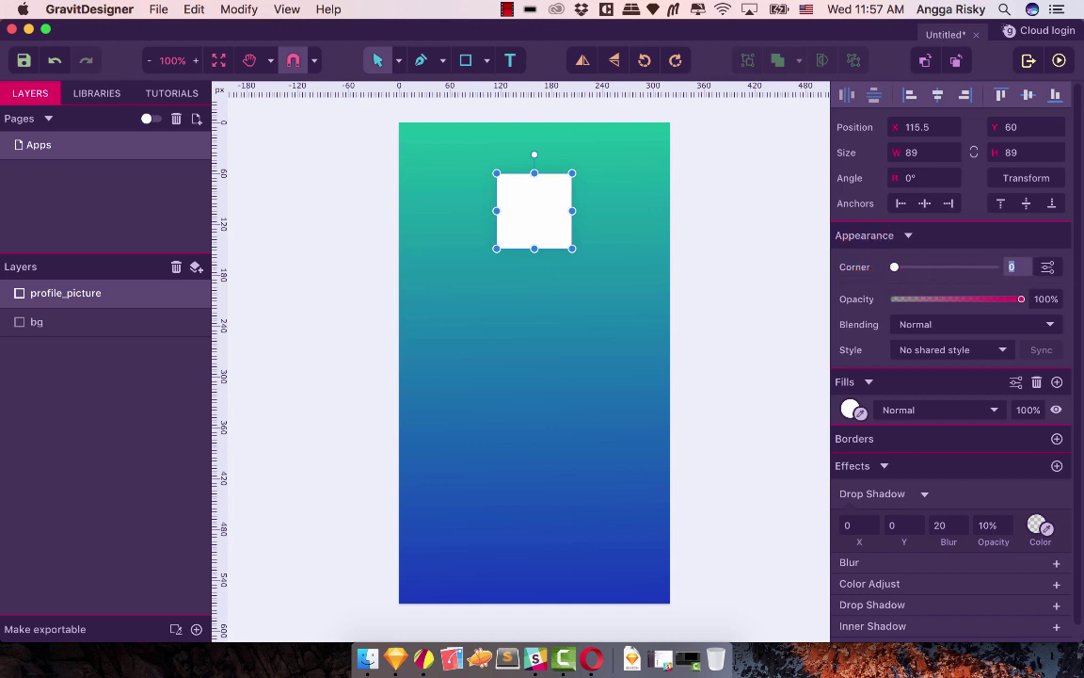
key("Return")
left_click(743, 223)
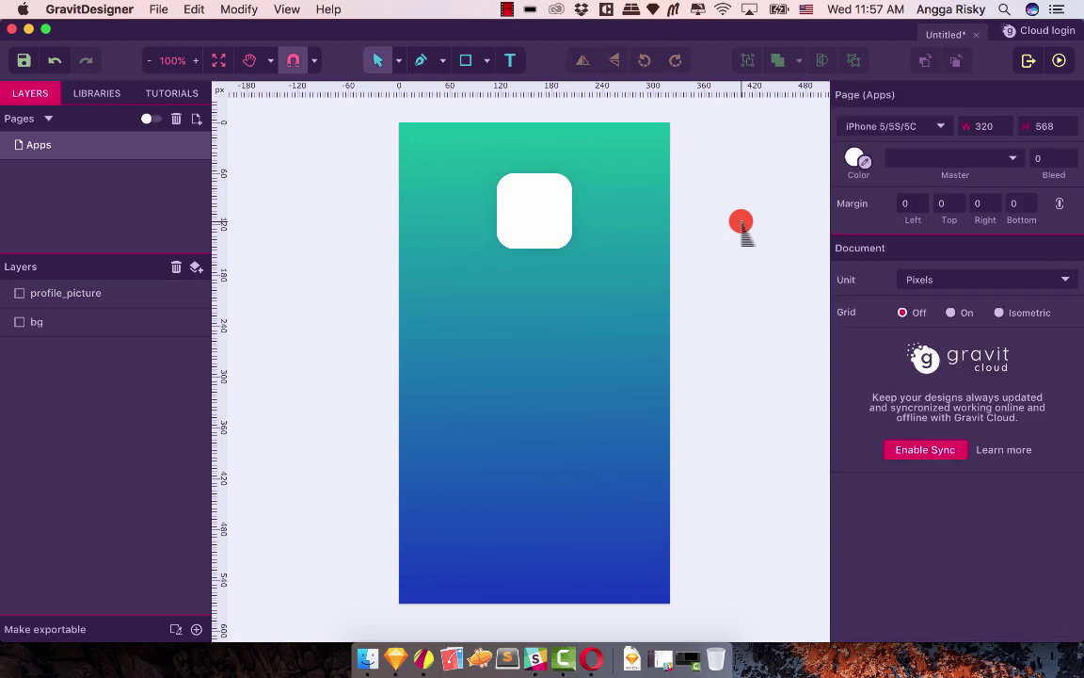
left_click(544, 214)
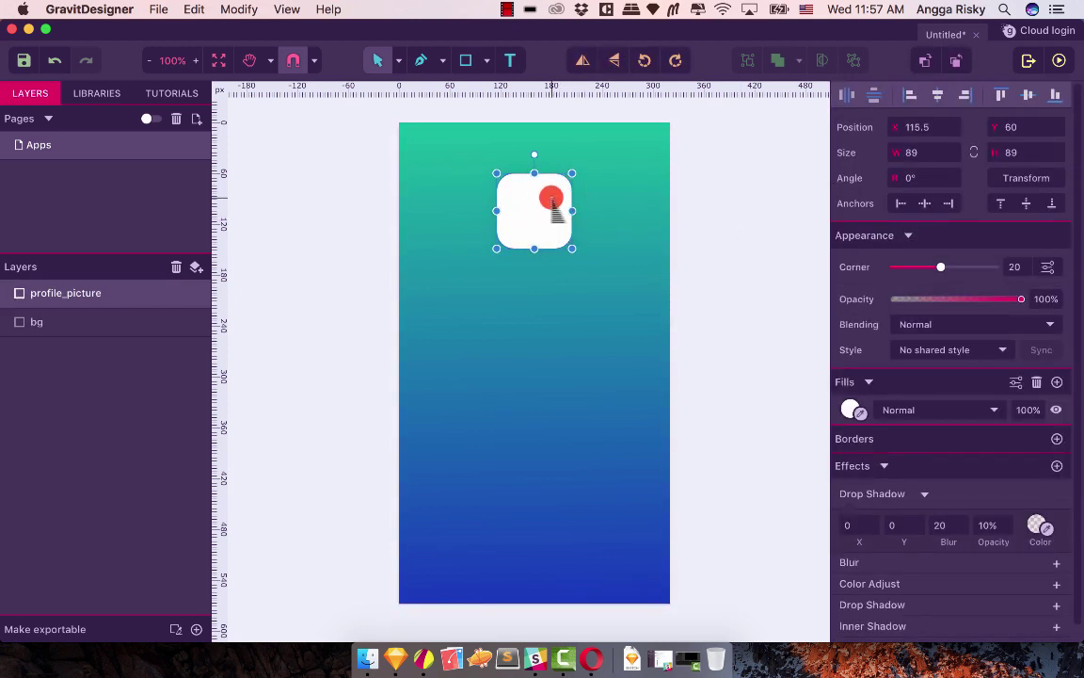
Pan around the design to review the rounded square, then switch to Sketch.
left_click(730, 229)
scroll(731, 230, "right", 3)
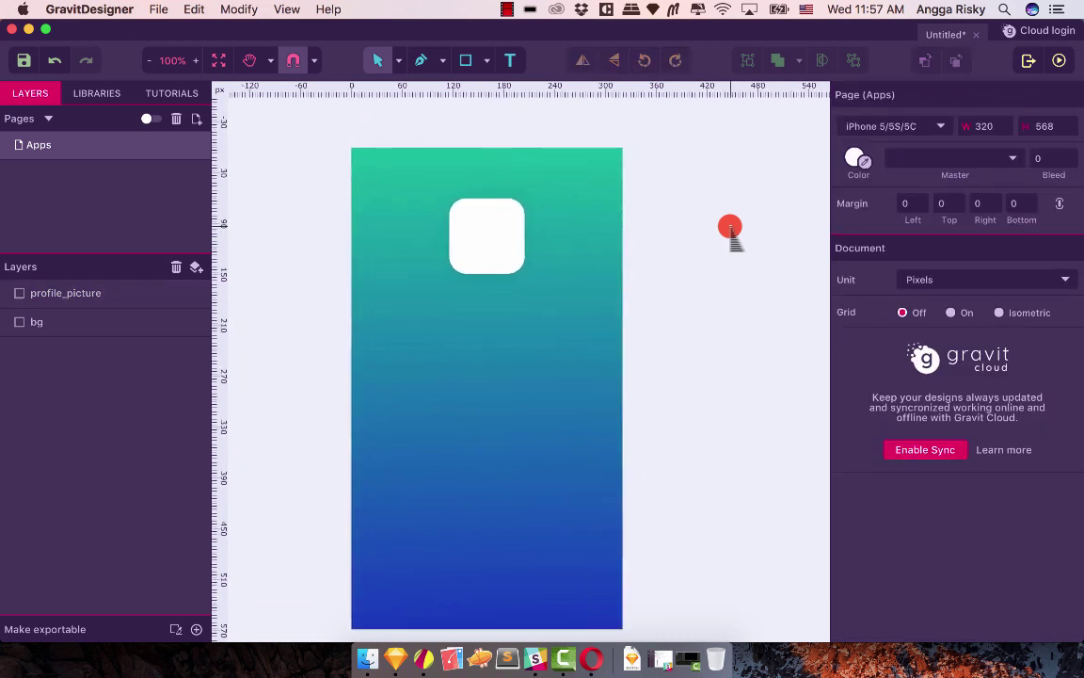
scroll(730, 229, "down", 2)
scroll(730, 229, "left", 2)
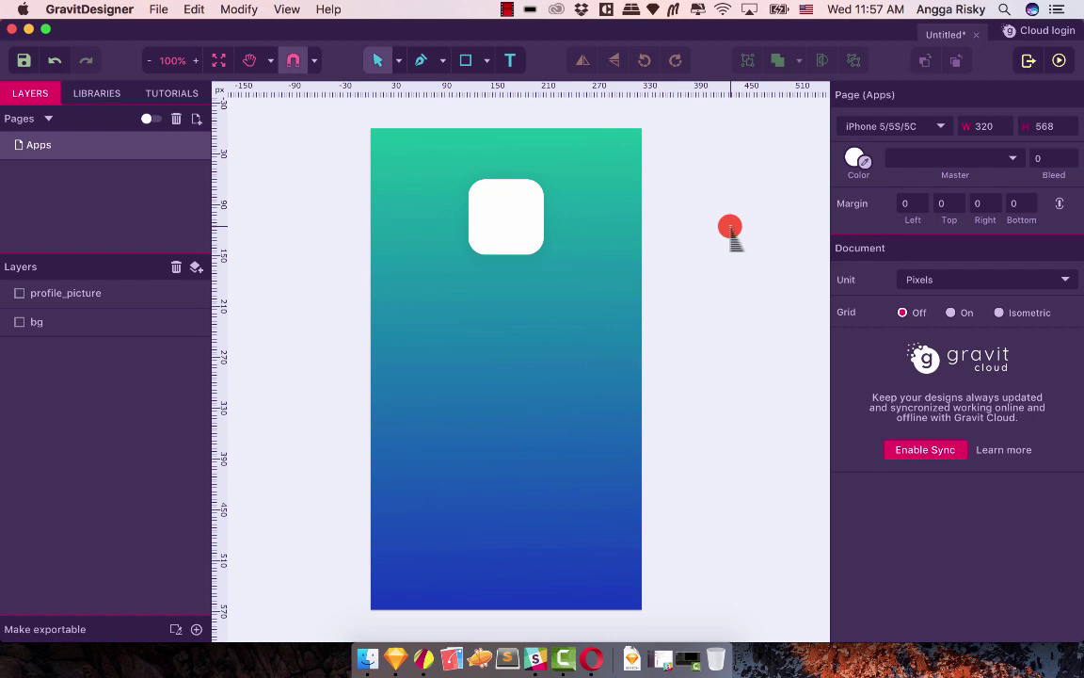
scroll(730, 229, "right", 2)
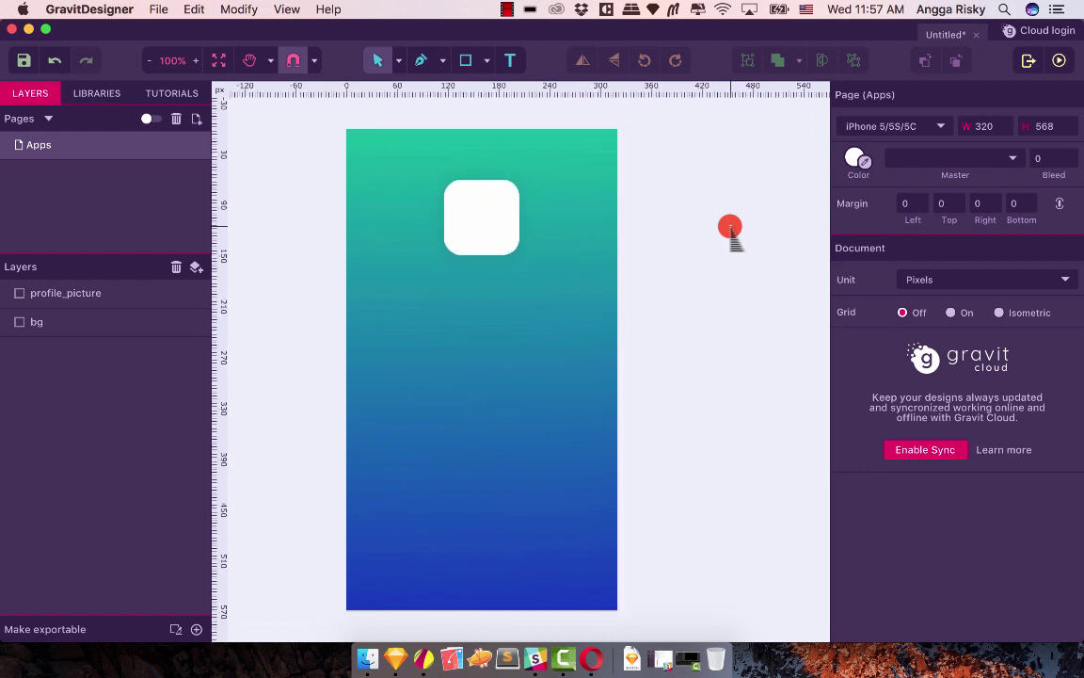
scroll(730, 229, "down", 2)
scroll(730, 228, "left", 5)
scroll(730, 229, "left", 3)
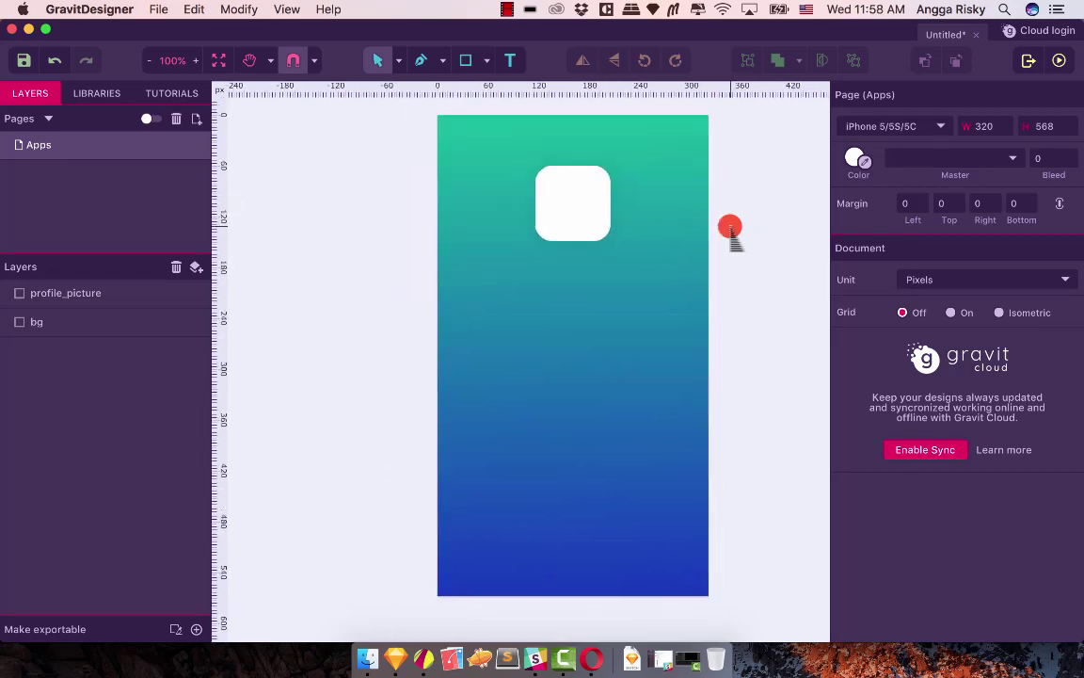
scroll(730, 229, "up", 2)
scroll(730, 228, "right", 5)
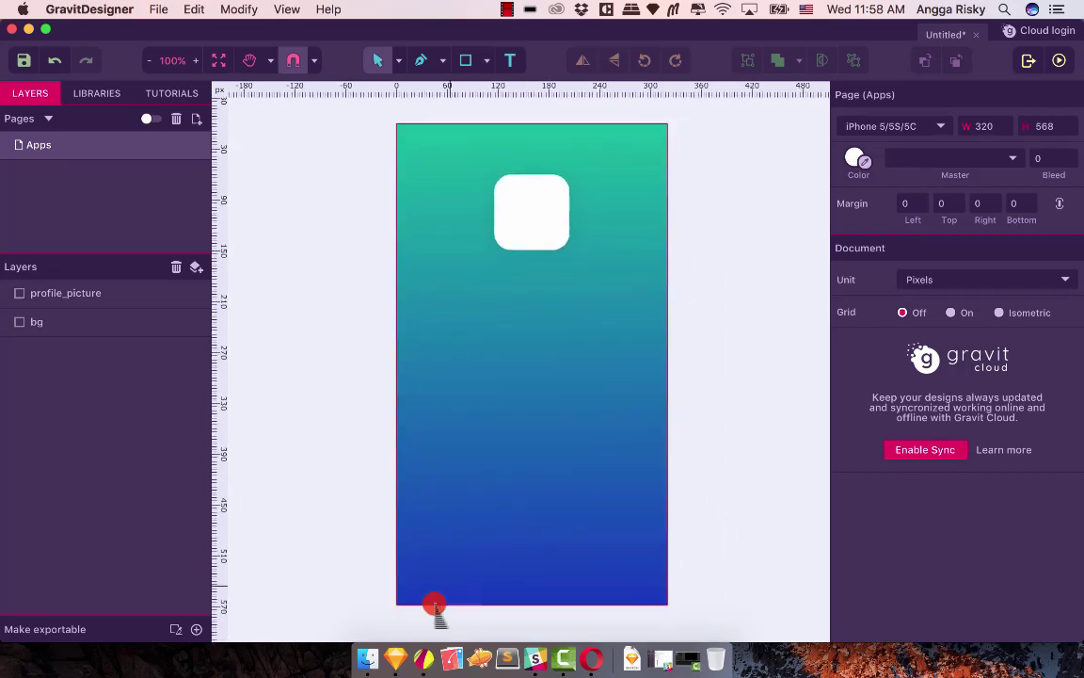
left_click(395, 658)
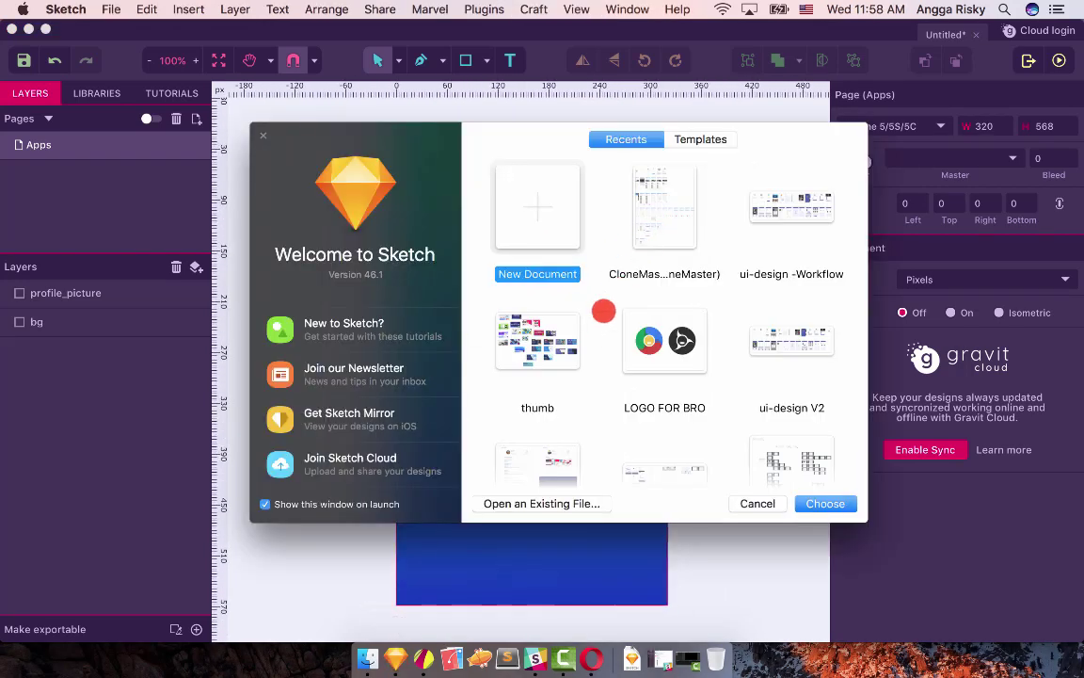
Open Sketch's Material Design starter template as a new document.
scroll(603, 310, "down", 5)
scroll(594, 316, "up", 5)
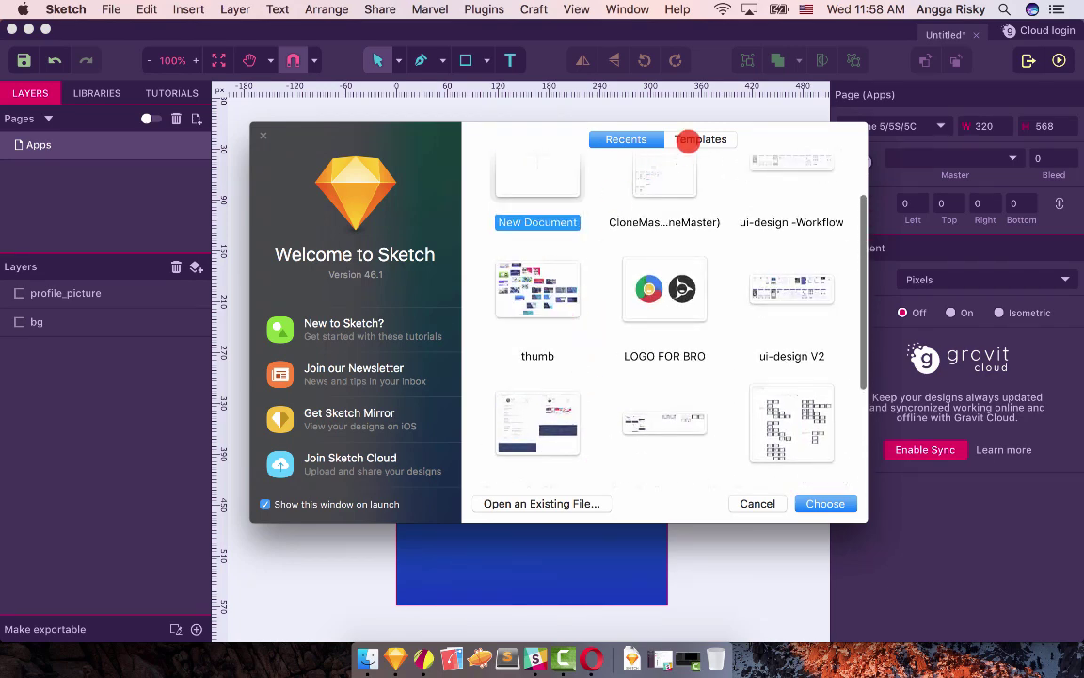
left_click(689, 141)
left_click(656, 351)
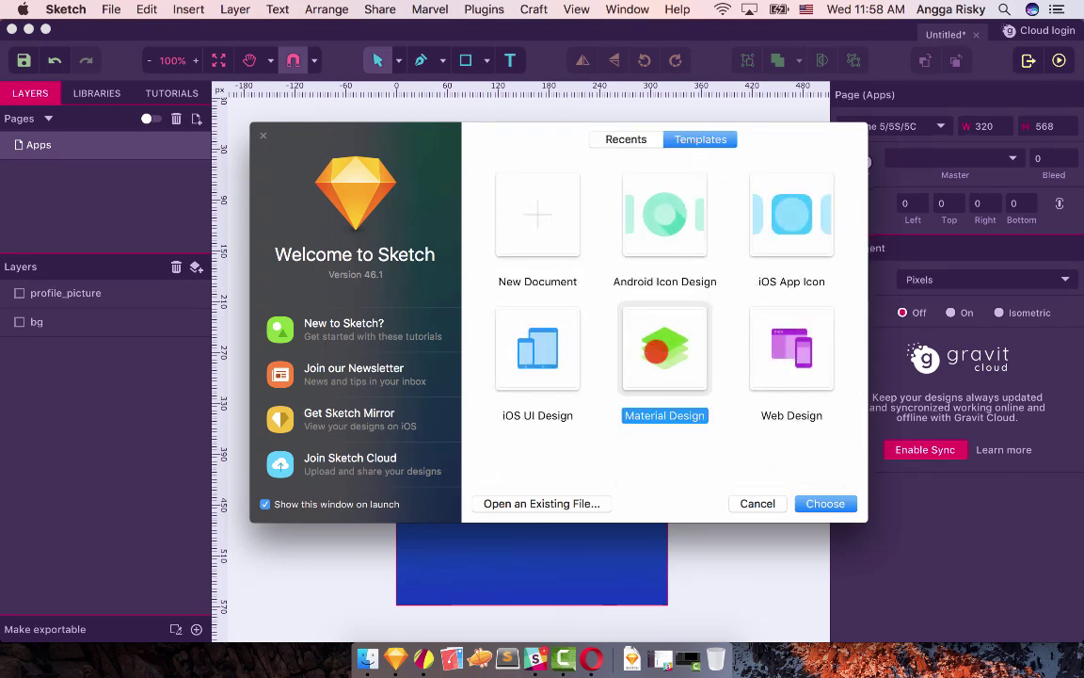
double_click(656, 351)
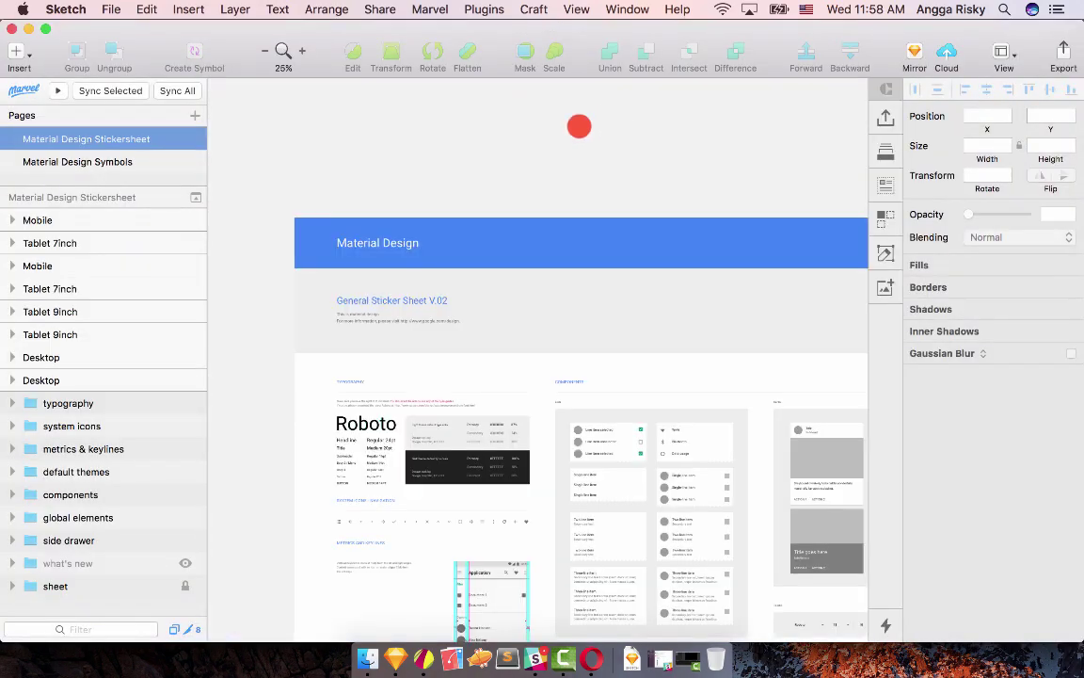
Zoom the sticker sheet to 50% to inspect components, then return to Gravit Designer.
scroll(521, 166, "down", 5)
scroll(520, 166, "right", 4)
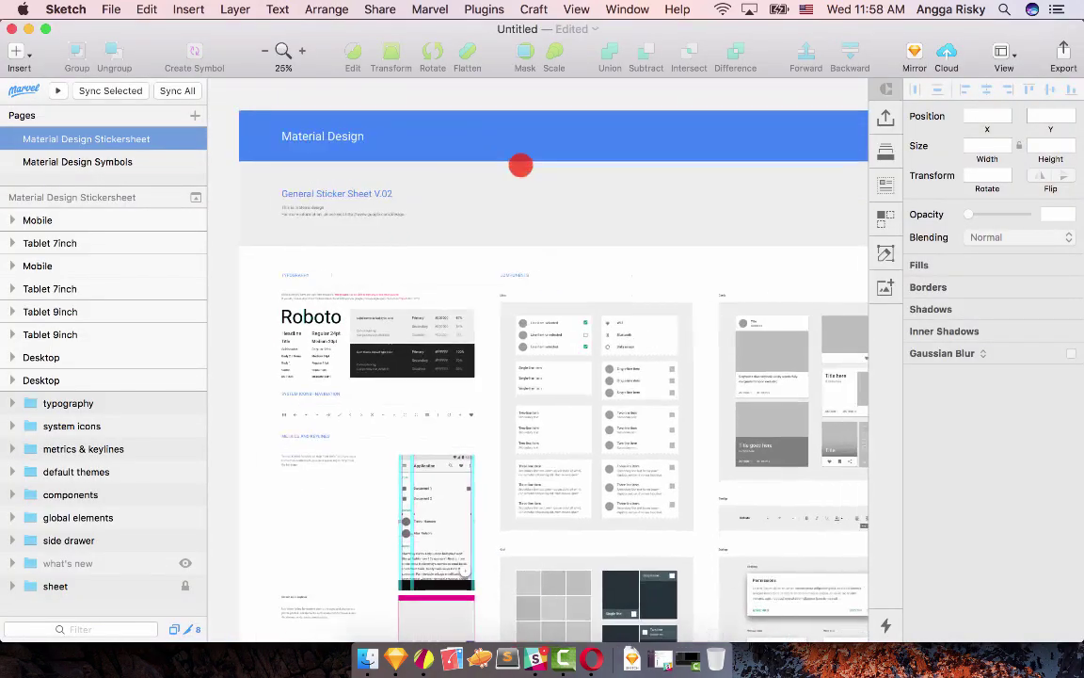
scroll(521, 166, "down", 3)
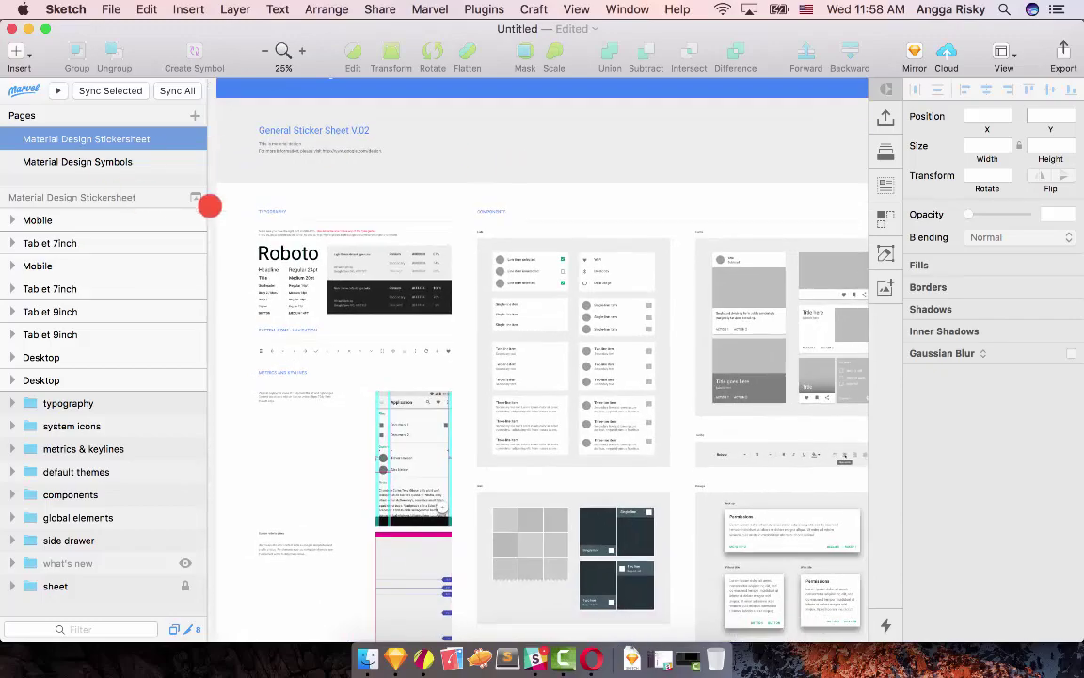
scroll(293, 234, "left", 3)
scroll(296, 235, "right", 3)
scroll(660, 528, "down", 3)
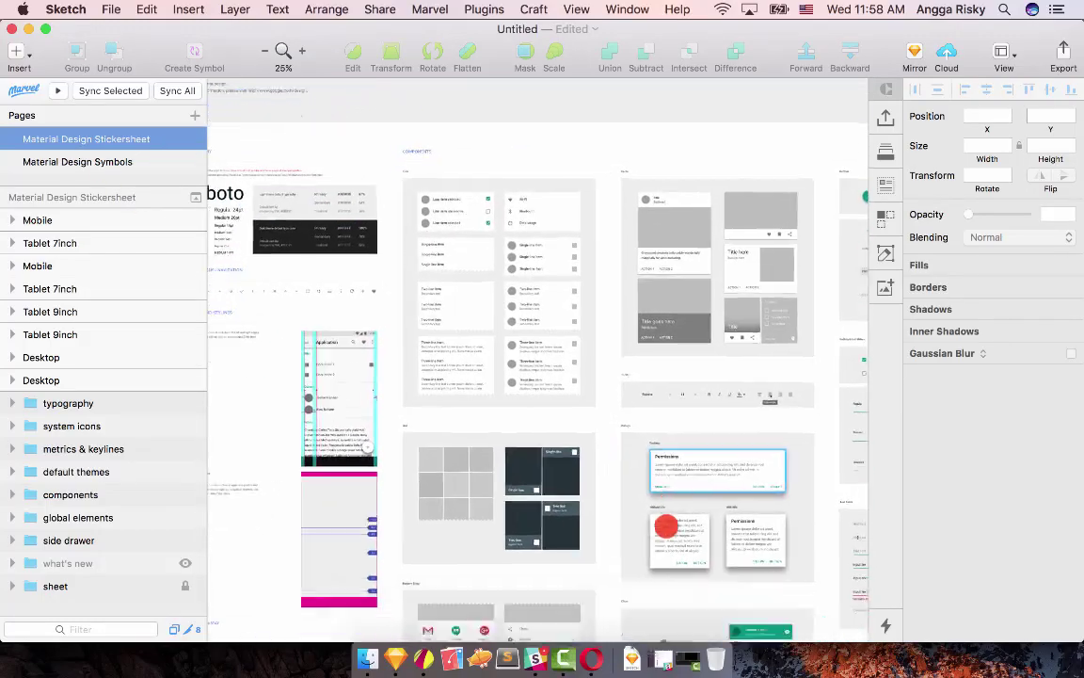
left_click(302, 50)
scroll(448, 212, "left", 2)
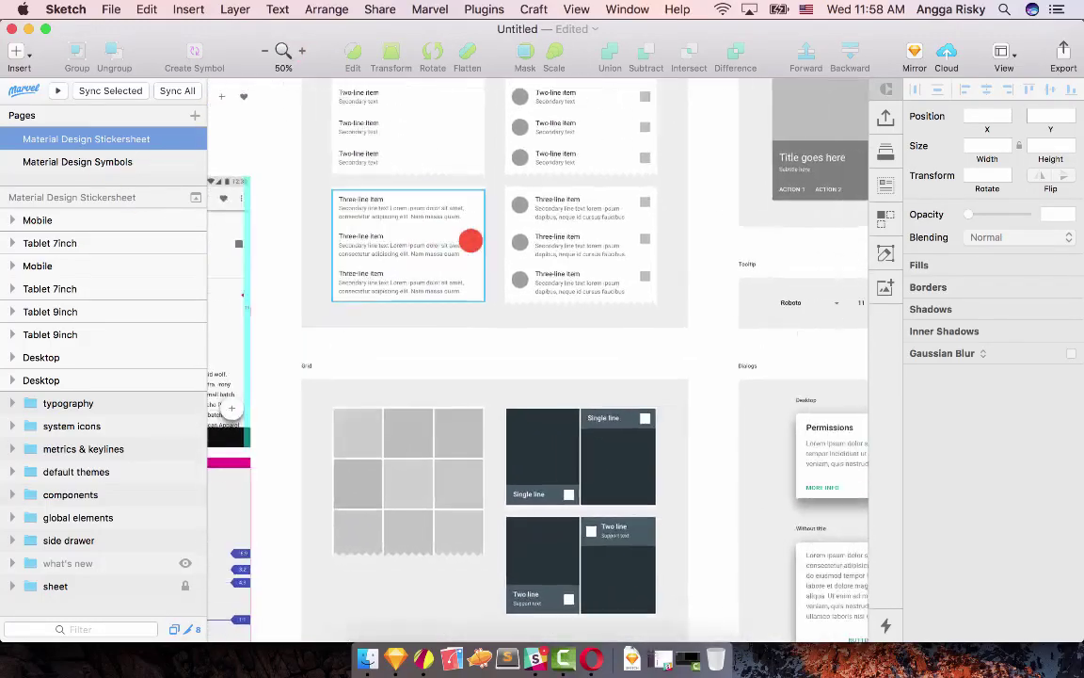
left_click(423, 659)
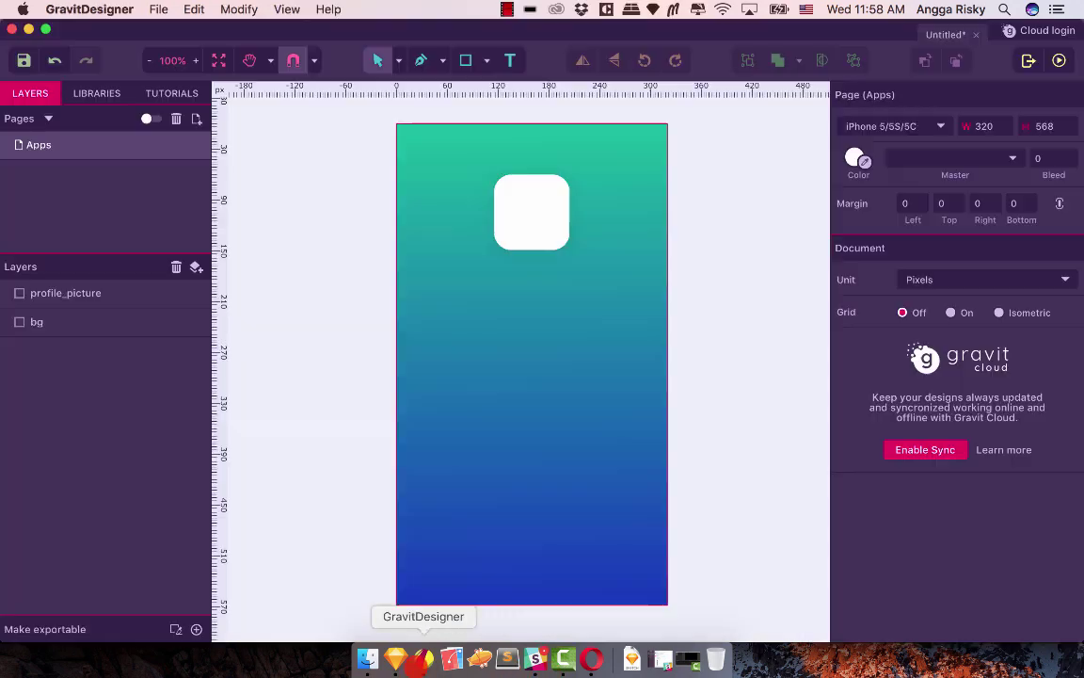
Pan across the gradient Apps screen in Gravit, then bring Sketch back to the front.
scroll(508, 423, "right", 3)
scroll(508, 423, "up", 3)
scroll(507, 417, "down", 5)
scroll(507, 416, "left", 2)
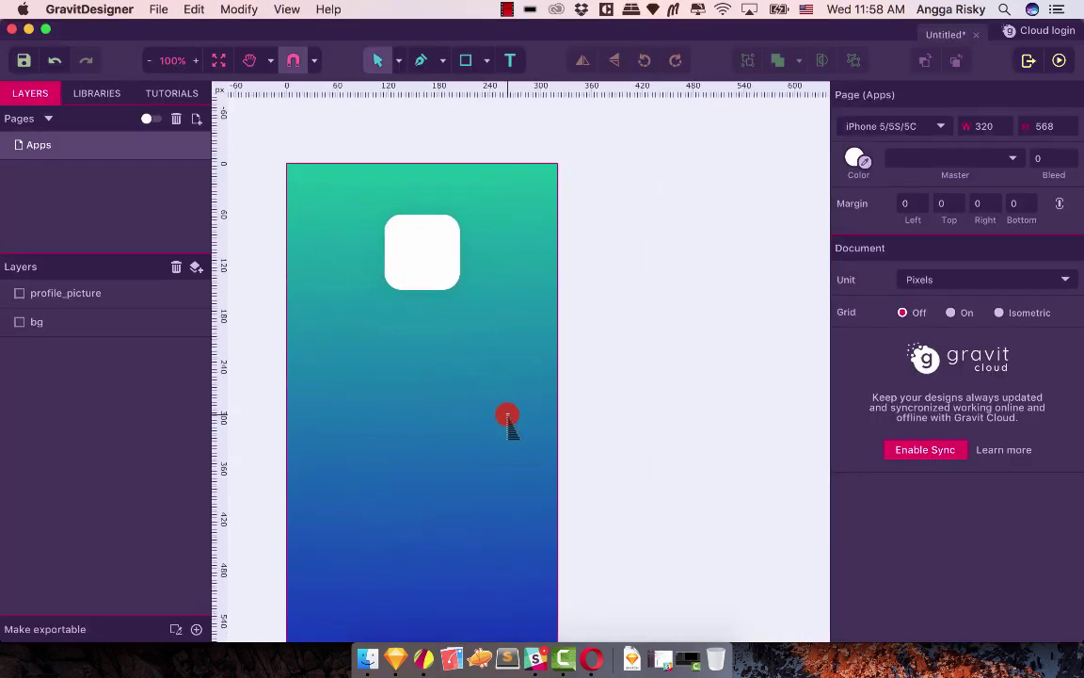
scroll(507, 417, "up", 1)
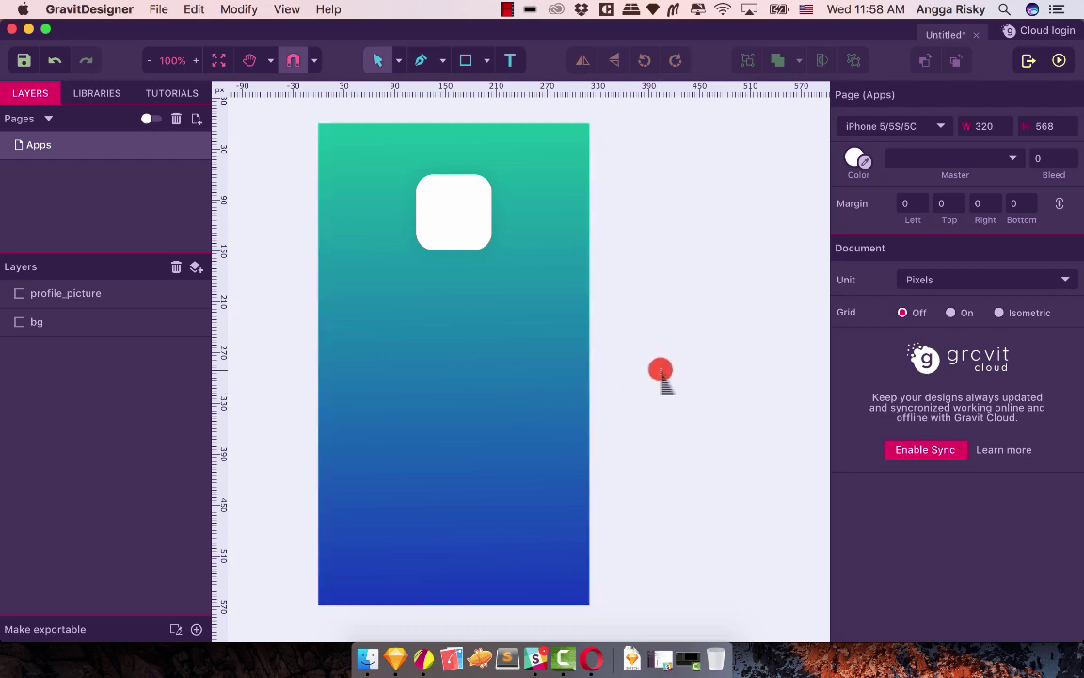
left_click(397, 656)
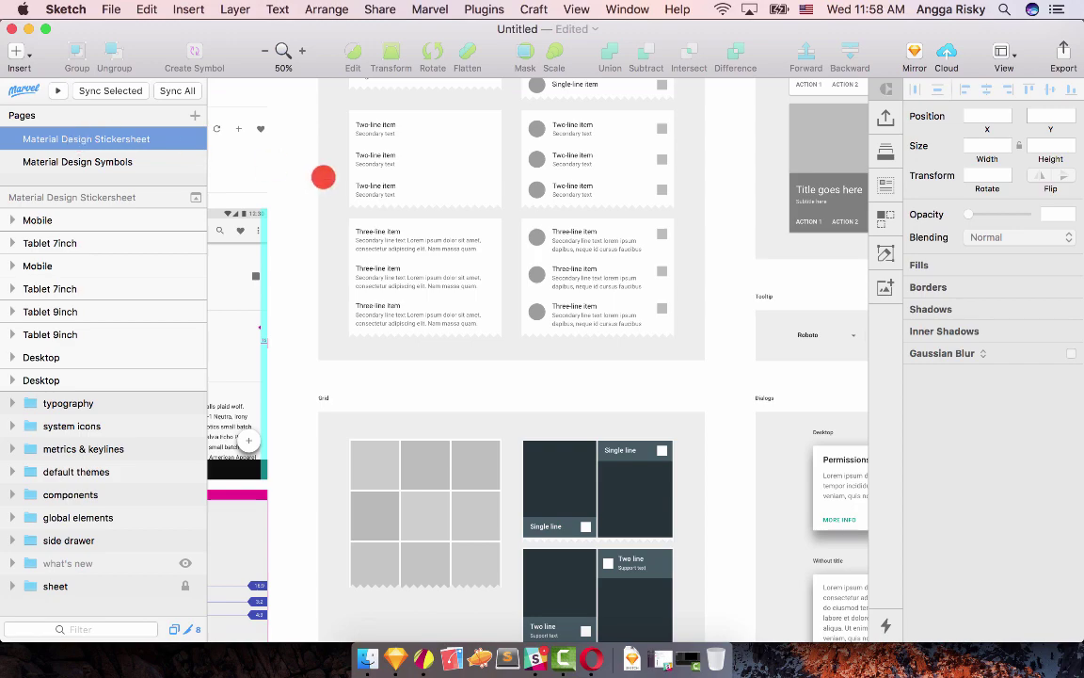
View the Material Design Symbols page, then go back to the Stickersheet page.
scroll(330, 179, "up", 5)
left_click(99, 160)
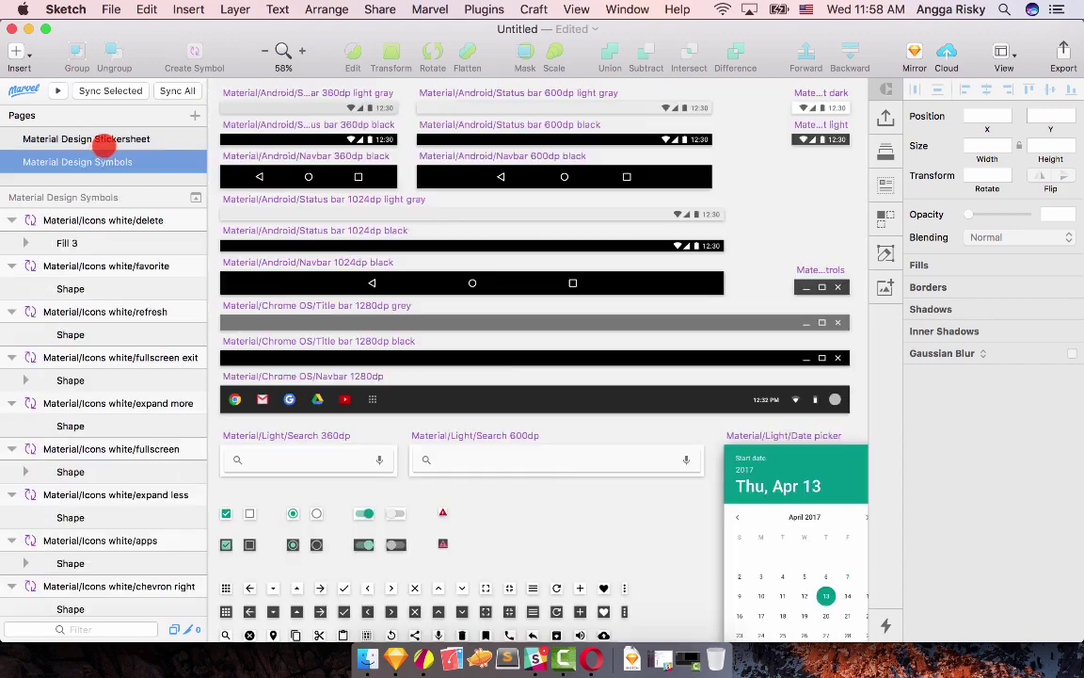
left_click(104, 141)
scroll(344, 157, "up", 5)
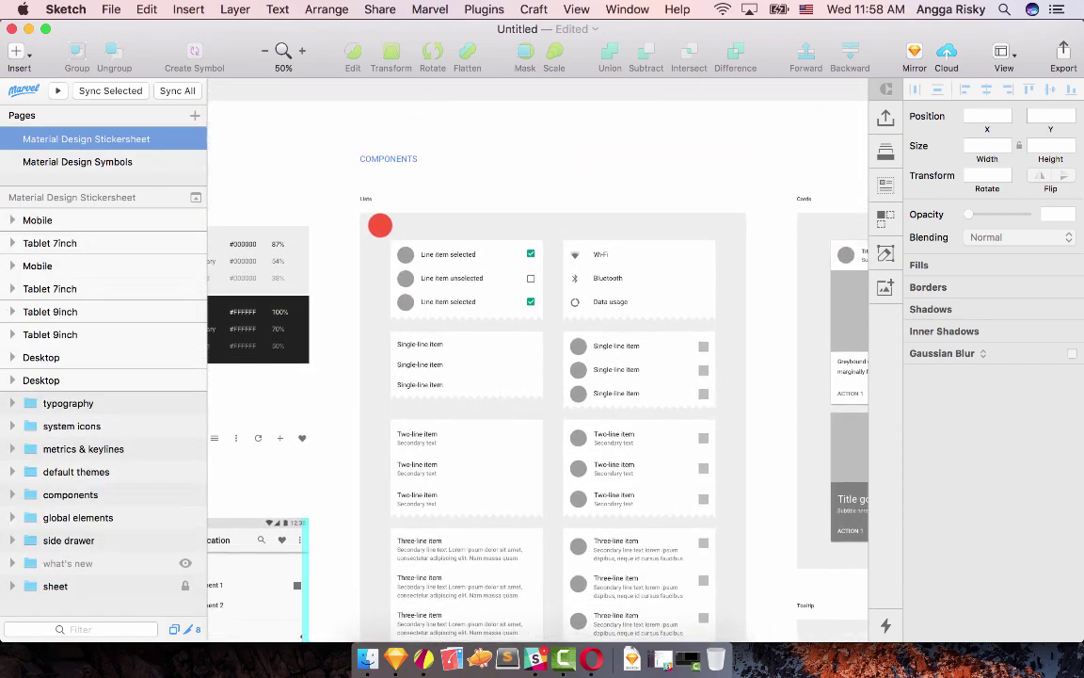
scroll(364, 198, "down", 3)
scroll(364, 197, "left", 5)
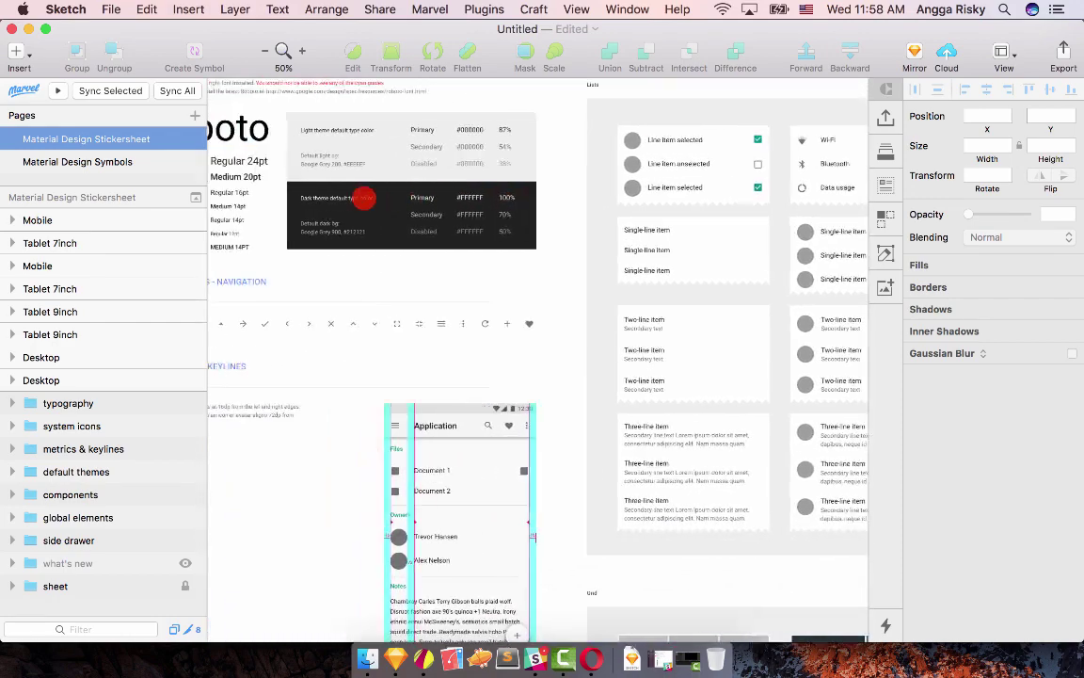
Inspect the Desktop artboard and phone mockup content, then switch back to Gravit Designer.
left_click(478, 374)
scroll(478, 373, "down", 5)
scroll(477, 370, "right", 2)
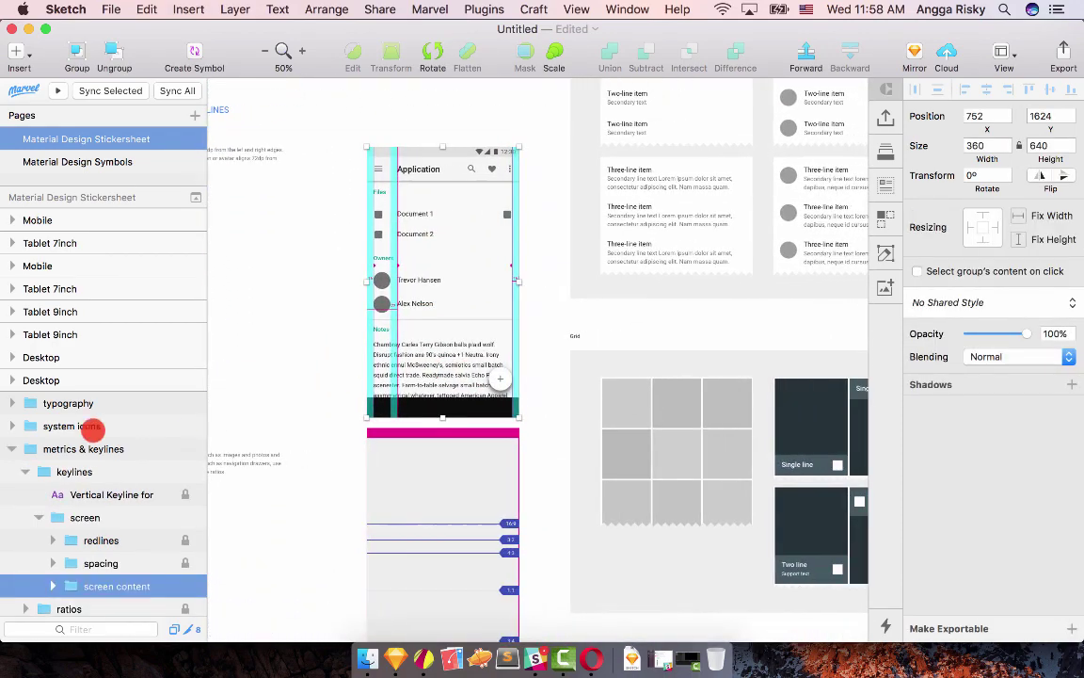
left_click(85, 380)
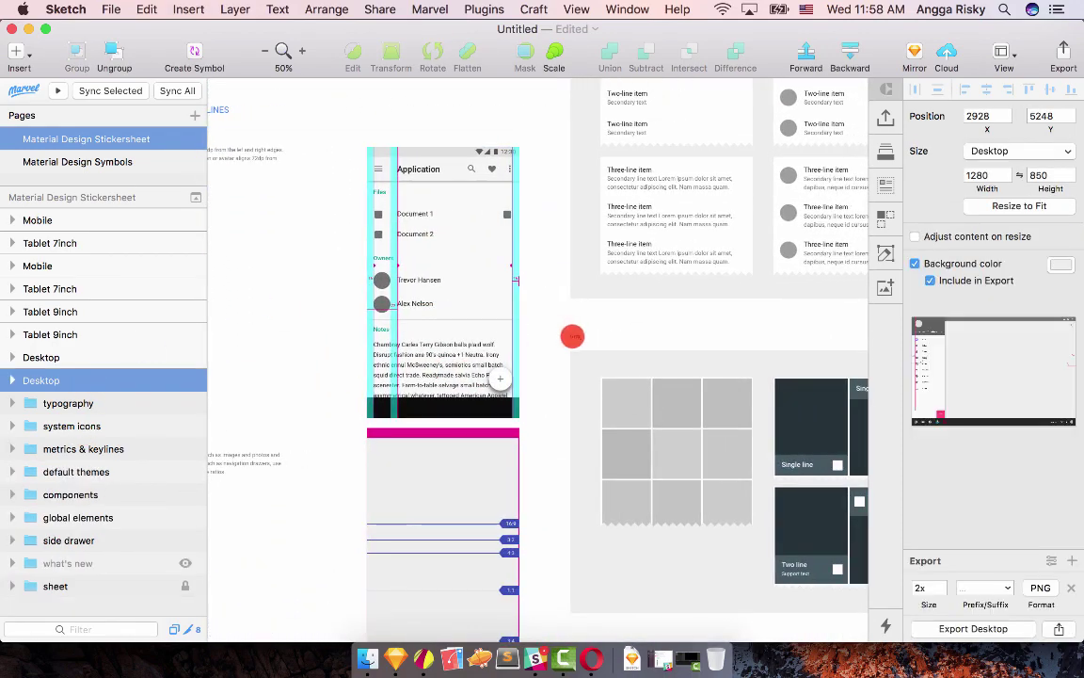
left_click(573, 336)
left_click(426, 649)
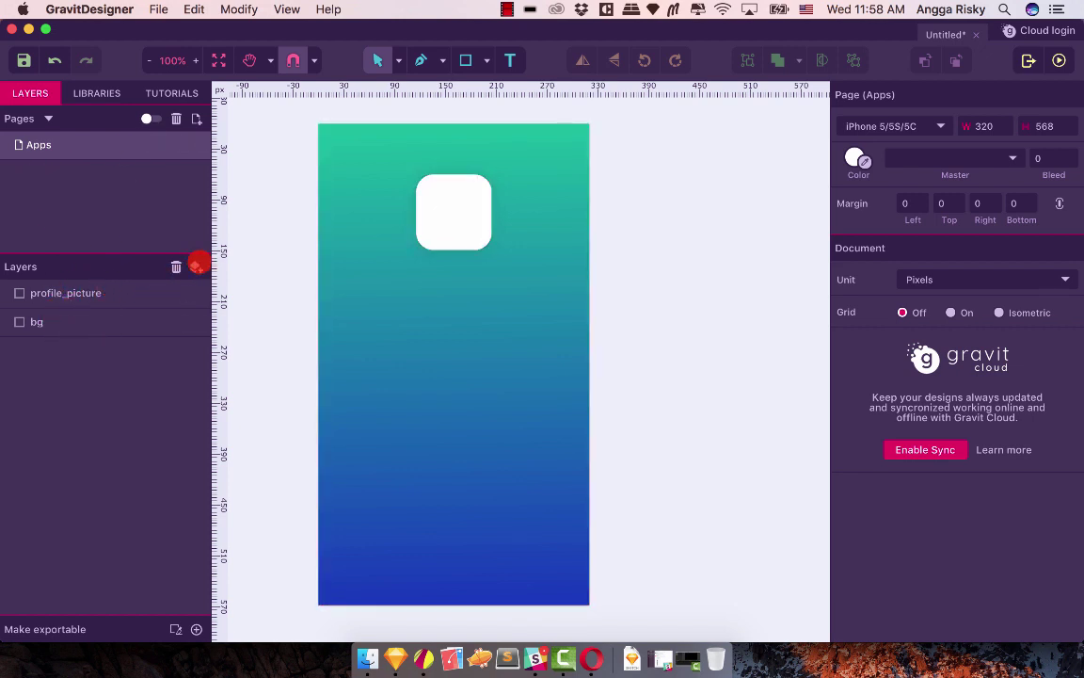
Add and delete a test layer, then create a new blank 320×568 page, Apps 2.
left_click(196, 267)
left_click(82, 292)
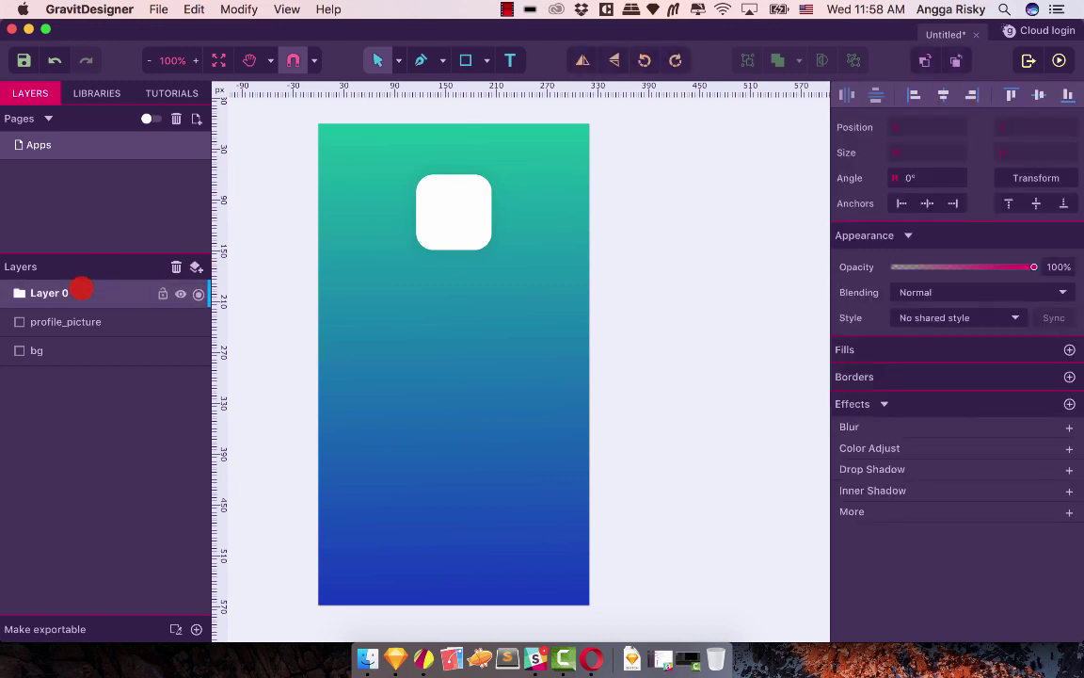
left_click(176, 267)
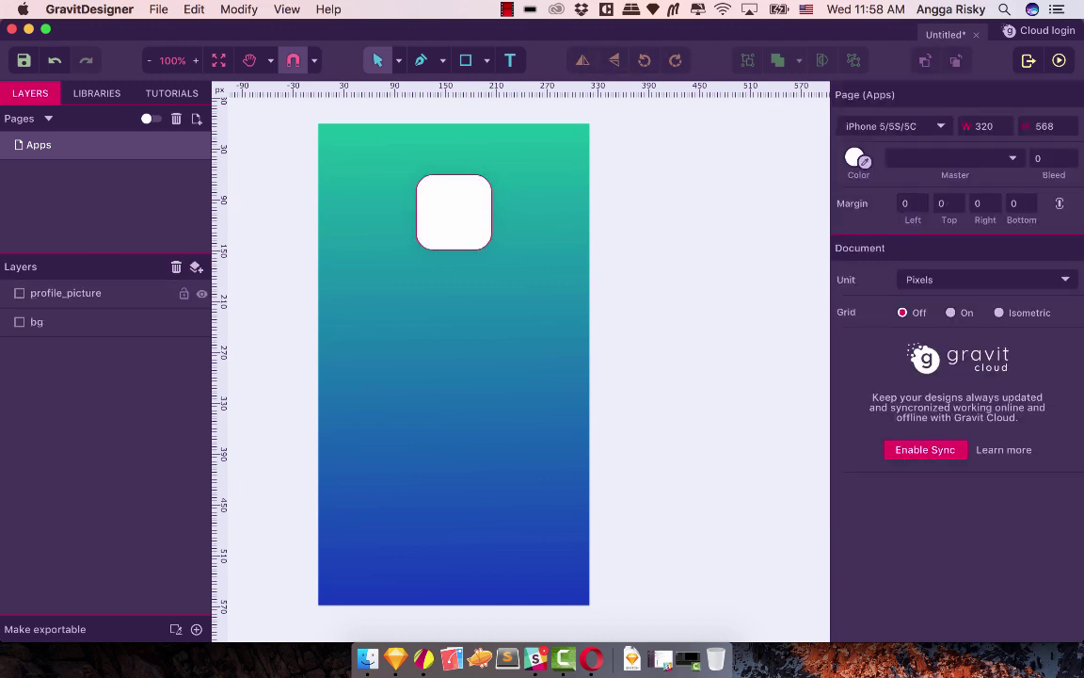
scroll(267, 287, "right", 5)
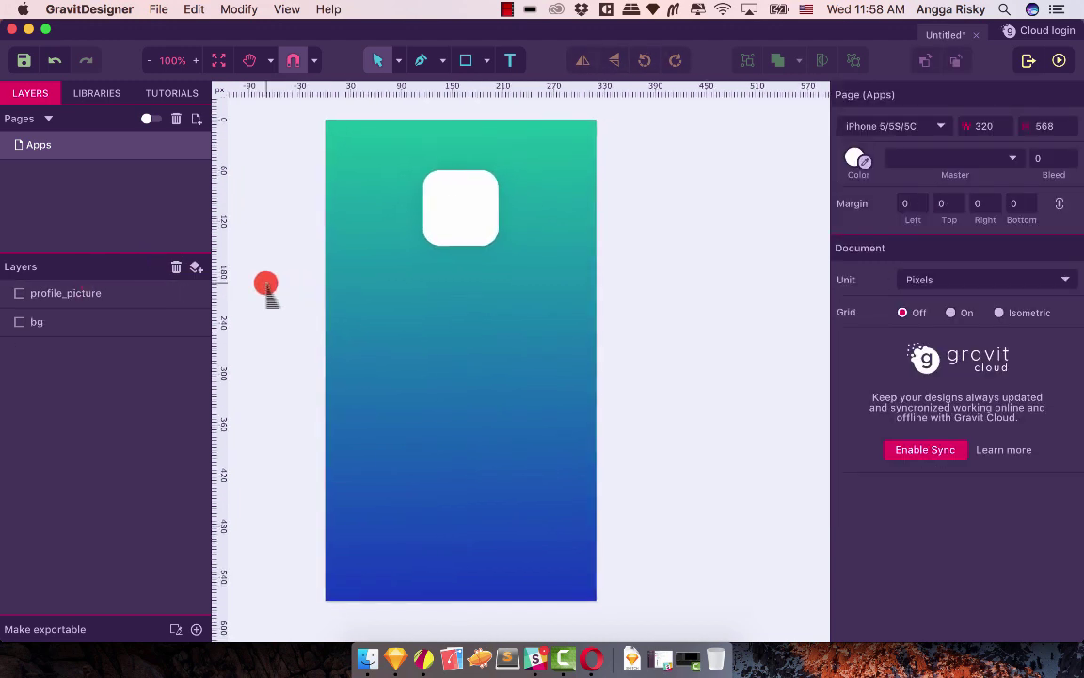
scroll(266, 287, "down", 1)
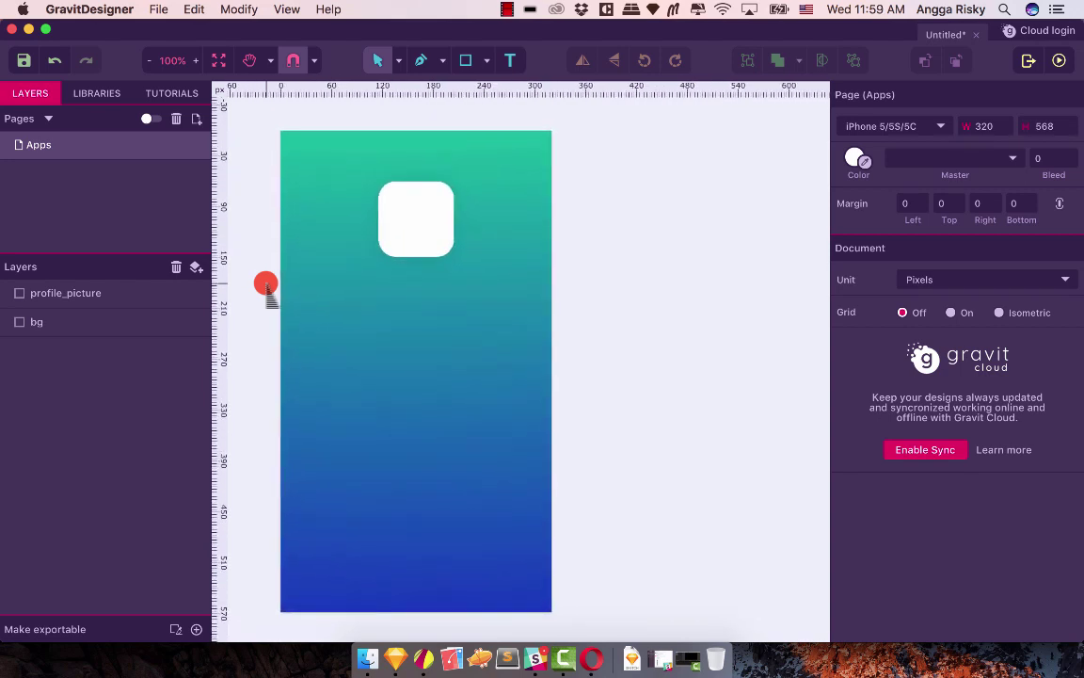
left_click(197, 119)
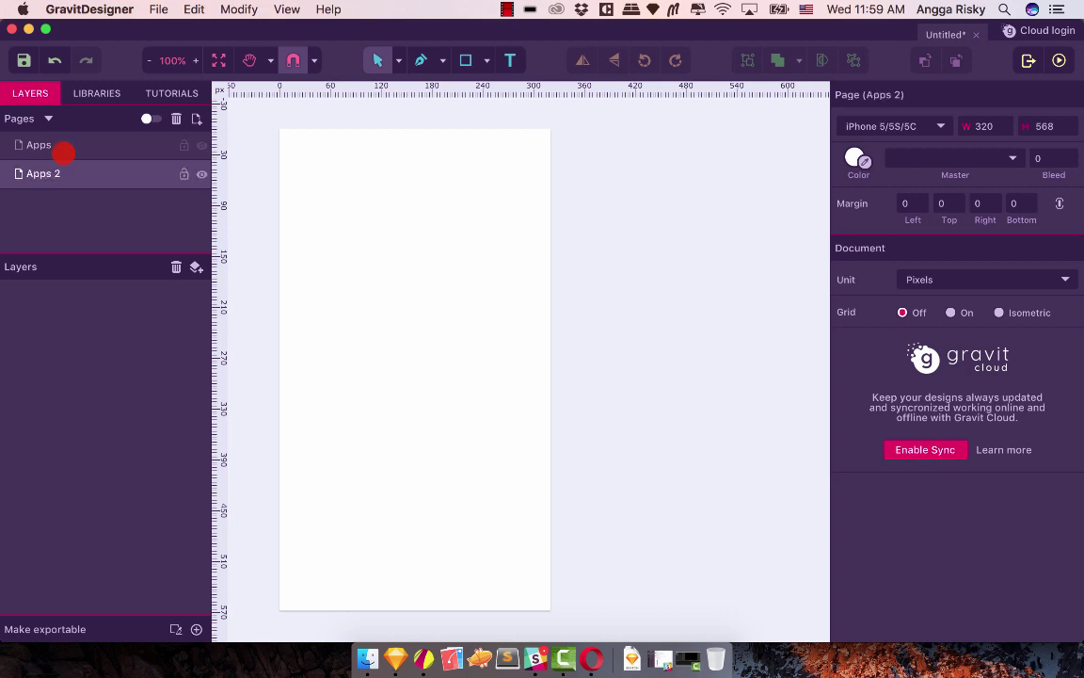
On the Apps page, group the profile_picture and bg layers and name the group 'profile'.
left_click(63, 152)
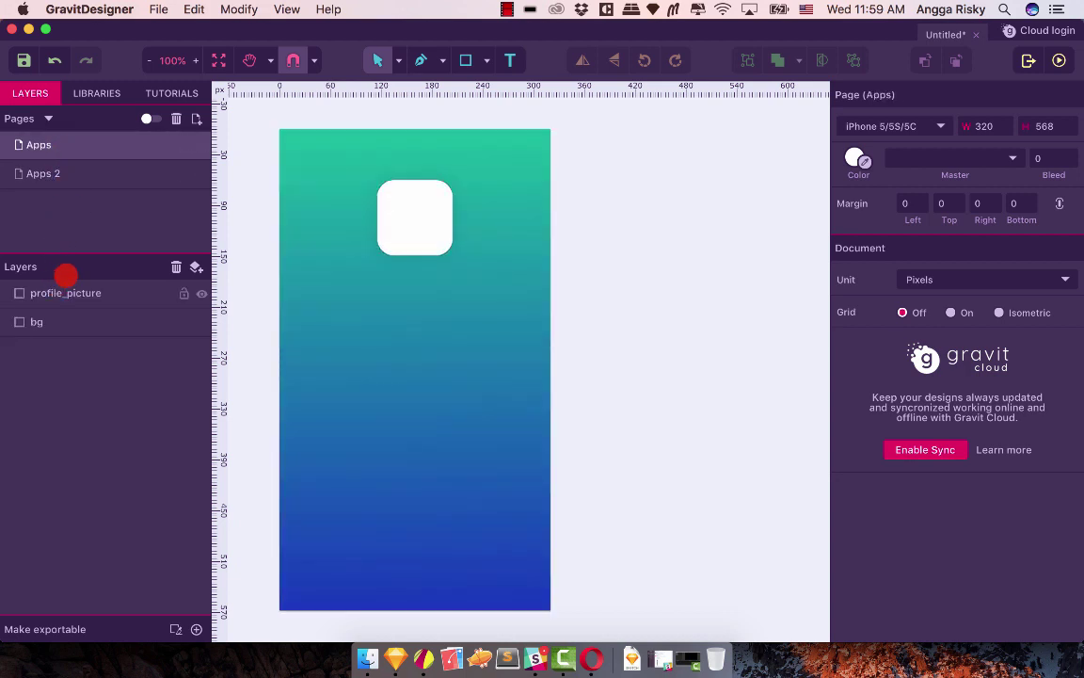
left_click(62, 290)
left_click(57, 321)
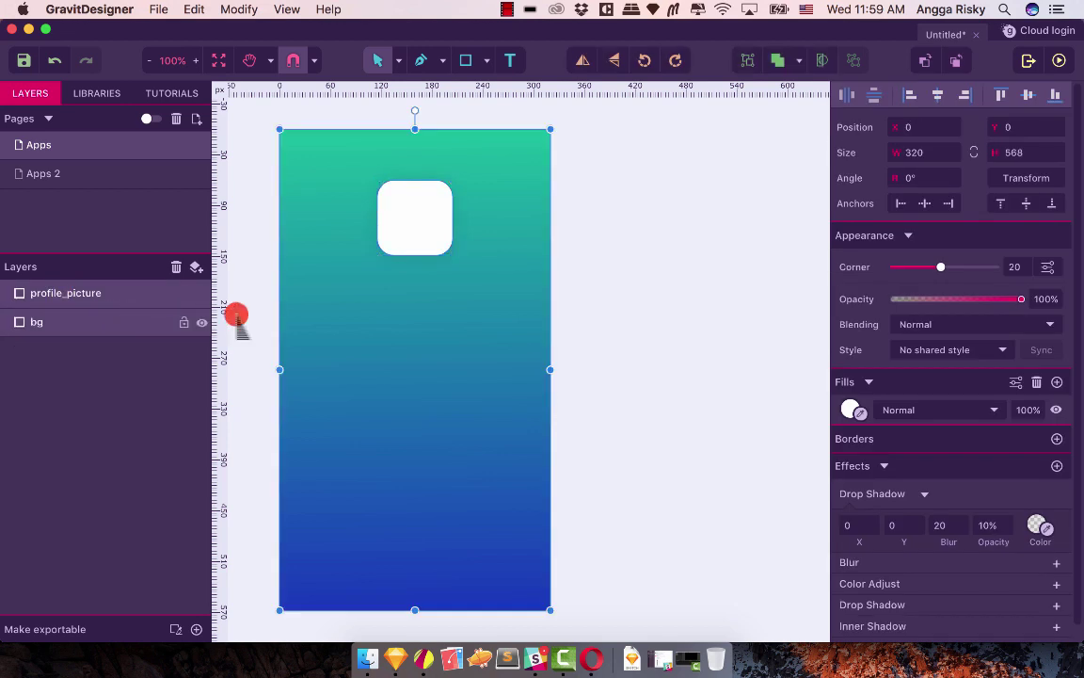
left_click(249, 280)
left_click(108, 296)
left_click(91, 325)
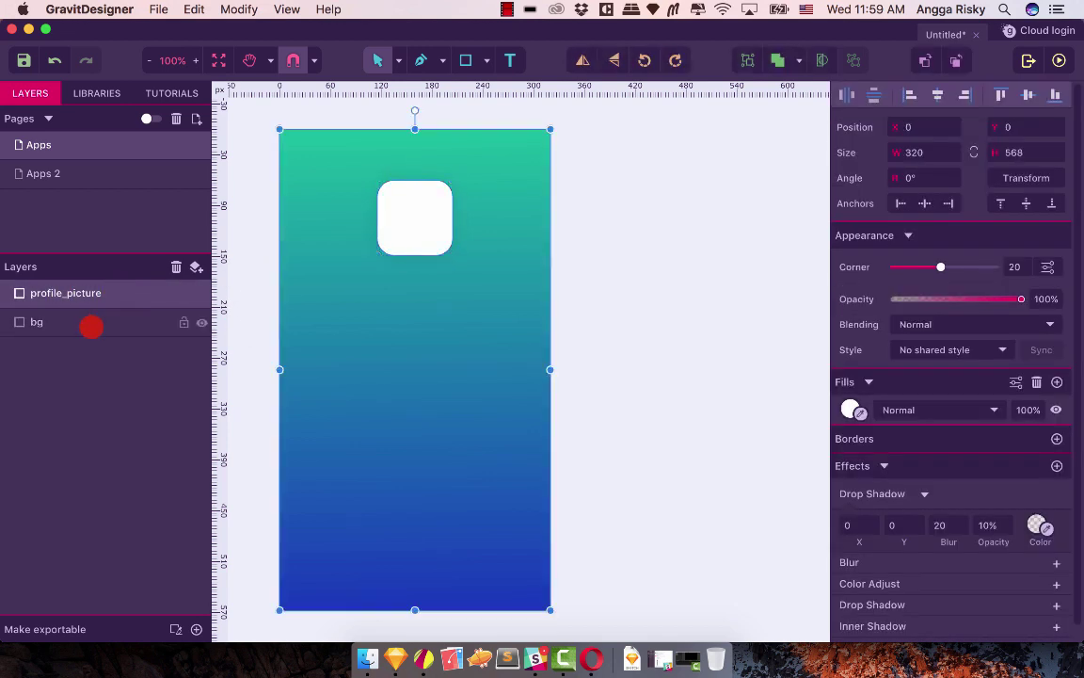
right_click(91, 323)
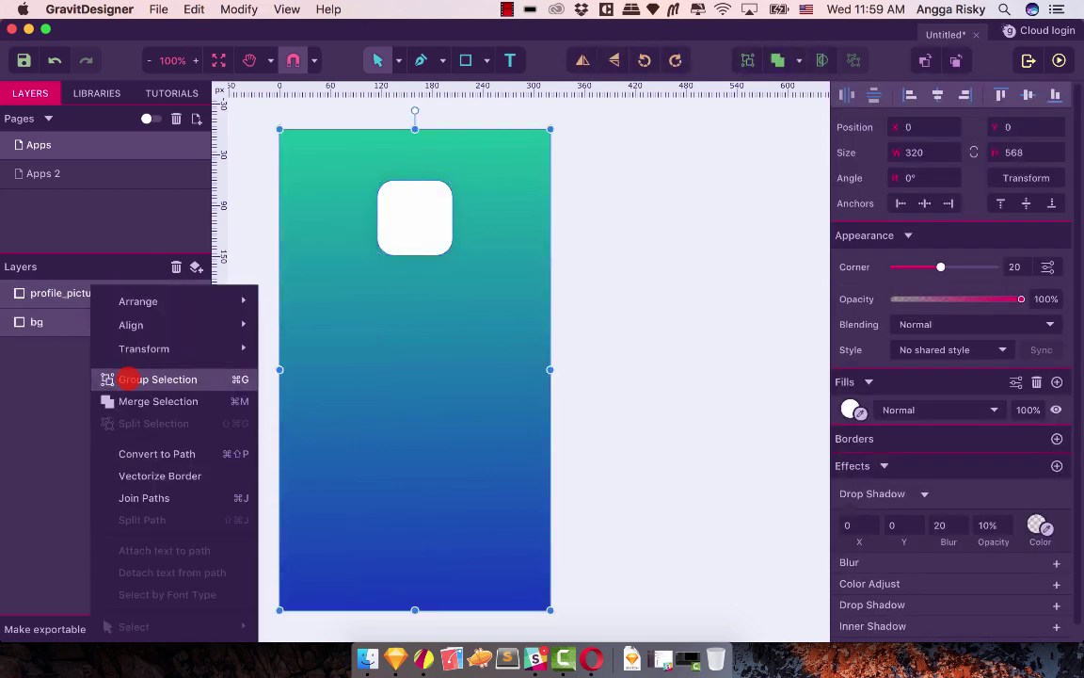
left_click(126, 378)
double_click(46, 294)
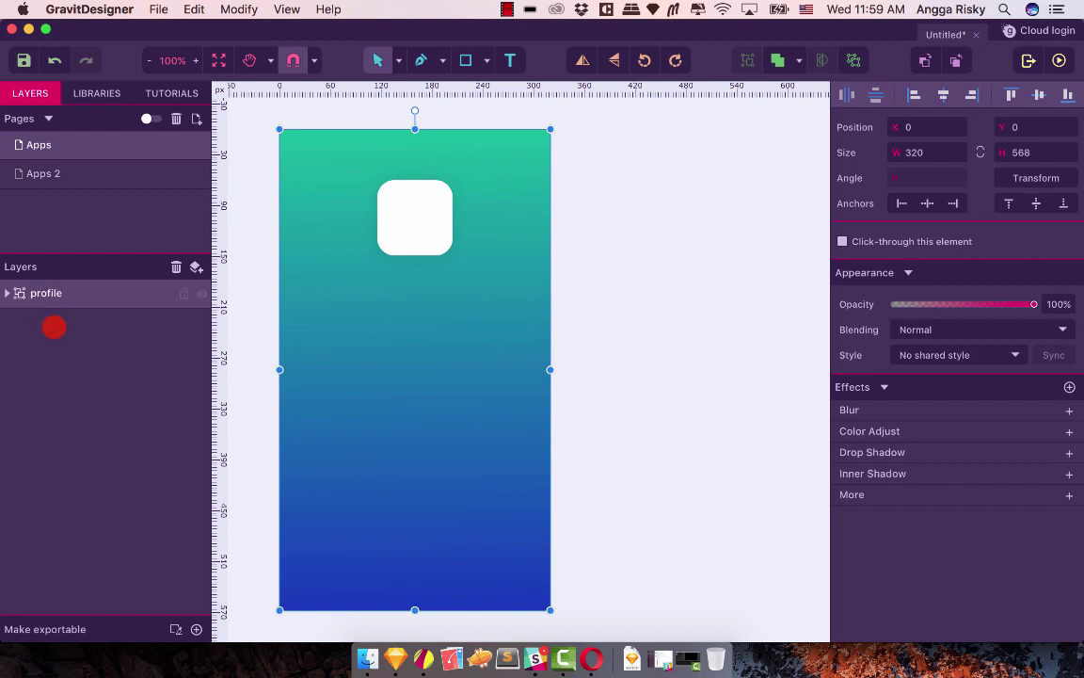
right_click(54, 293)
left_click(16, 369)
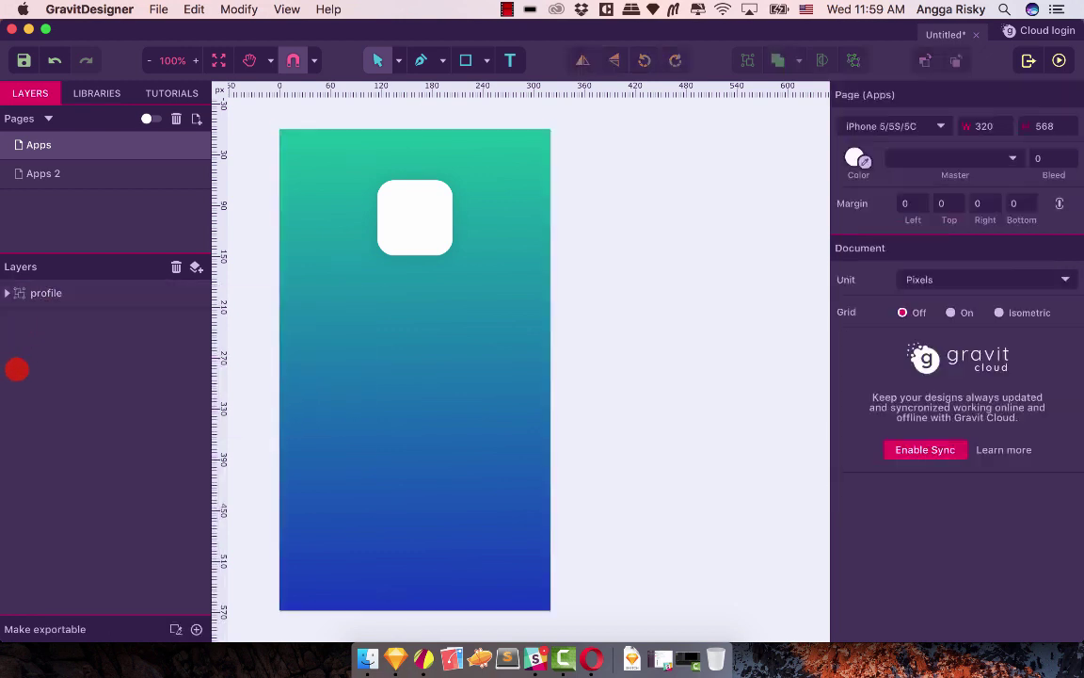
Copy the profile group and paste it onto the Apps 2 page.
left_click(76, 293)
key("super+c")
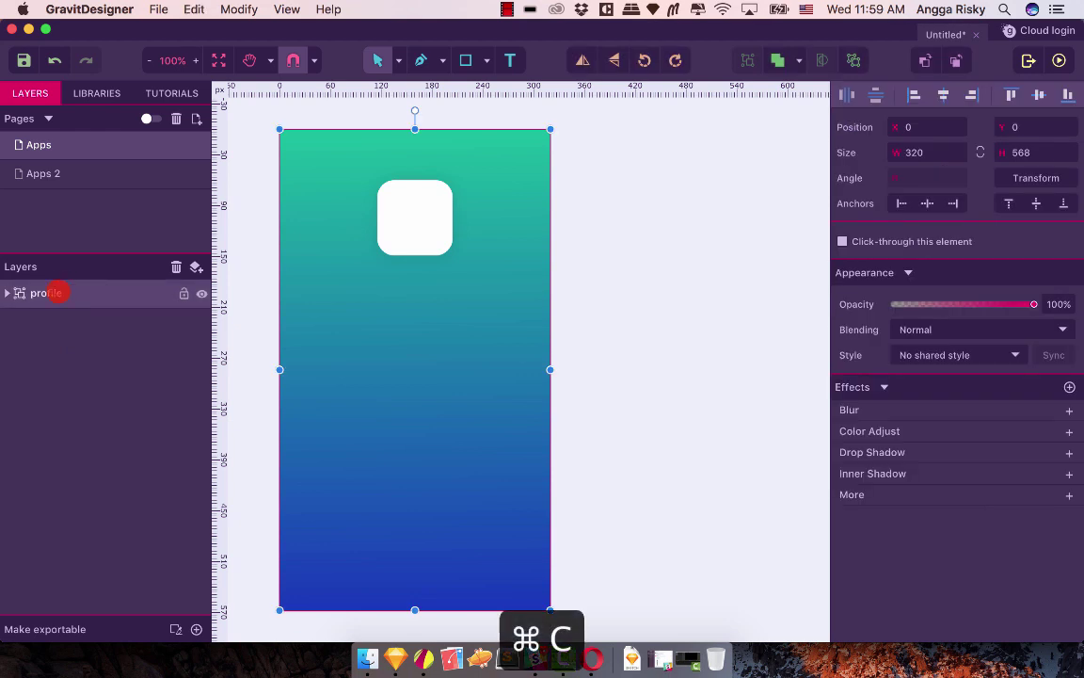
left_click(76, 179)
key("super+v")
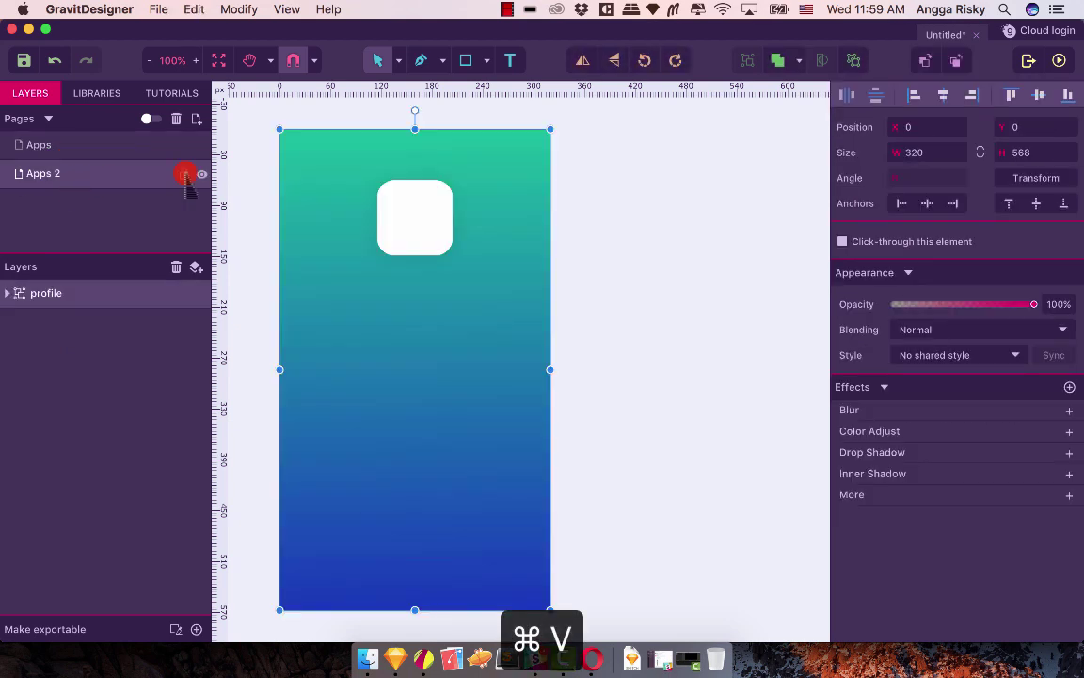
left_click(624, 283)
left_click(387, 310)
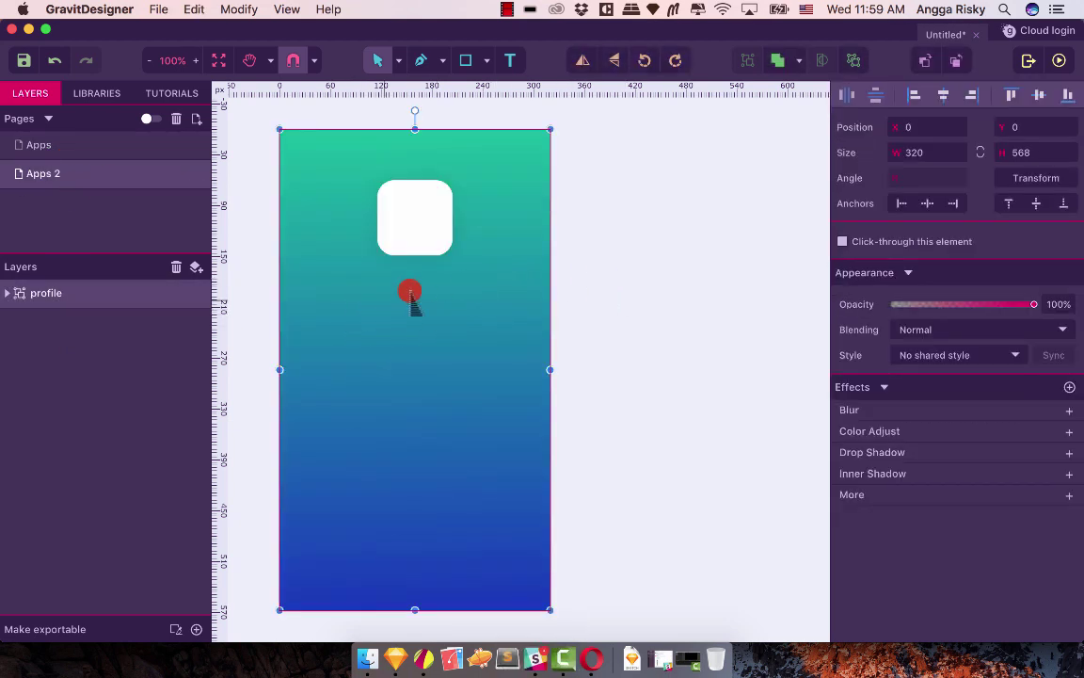
left_click(510, 60)
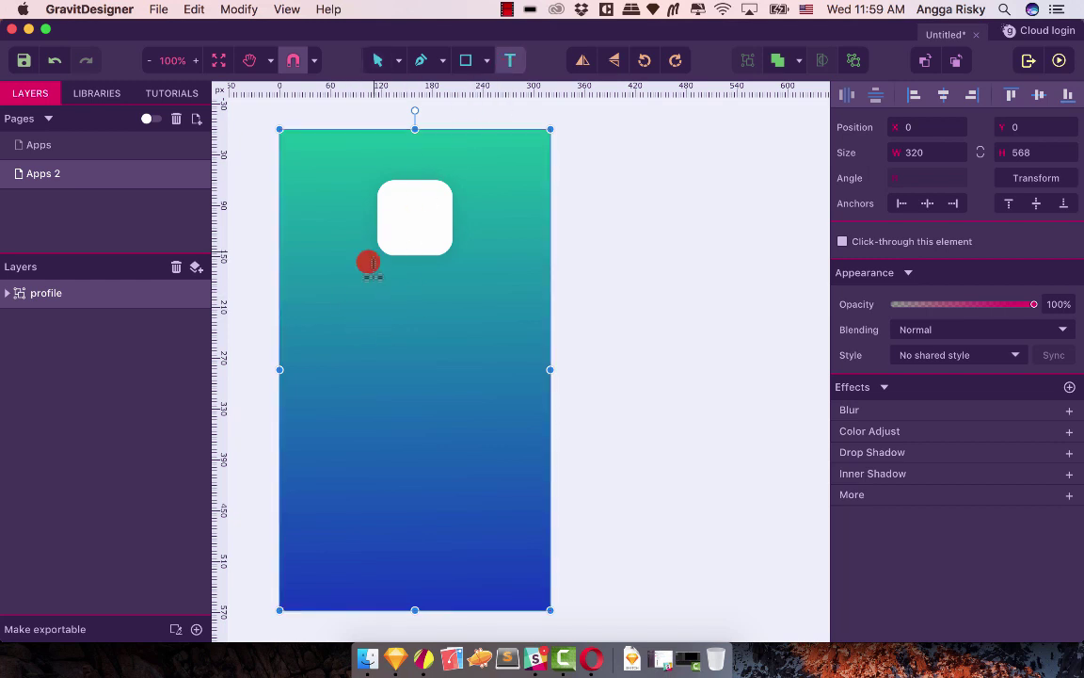
Add a name text below the profile square and centre it horizontally on the artboard.
left_click(354, 293)
type("An")
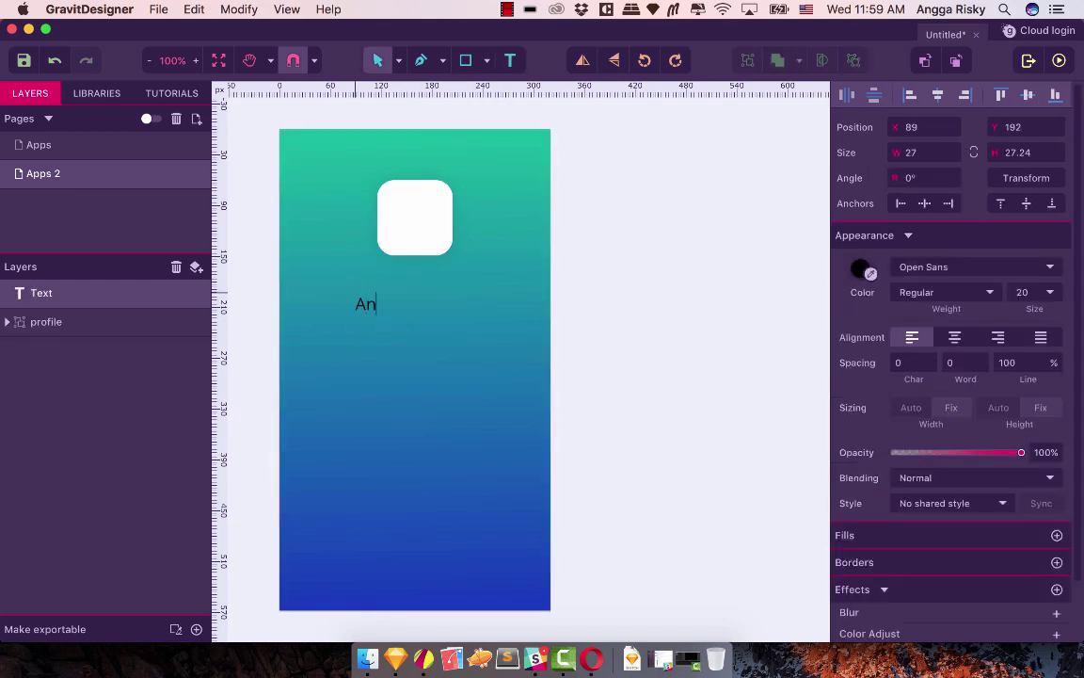
type("gga Risky")
key("Escape")
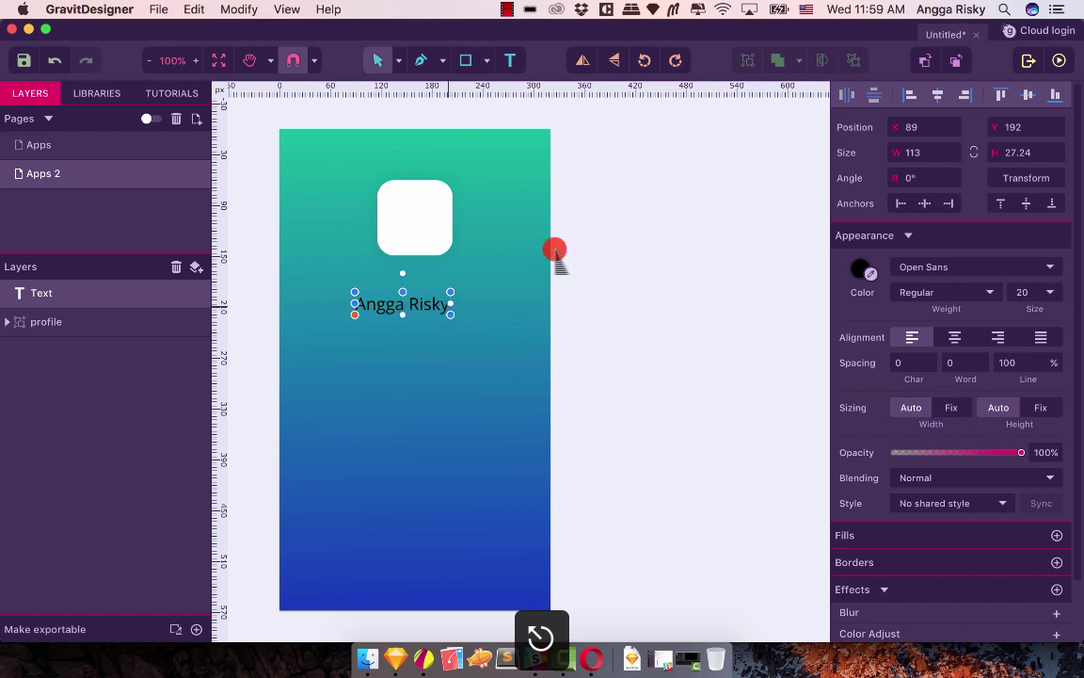
left_click(938, 95)
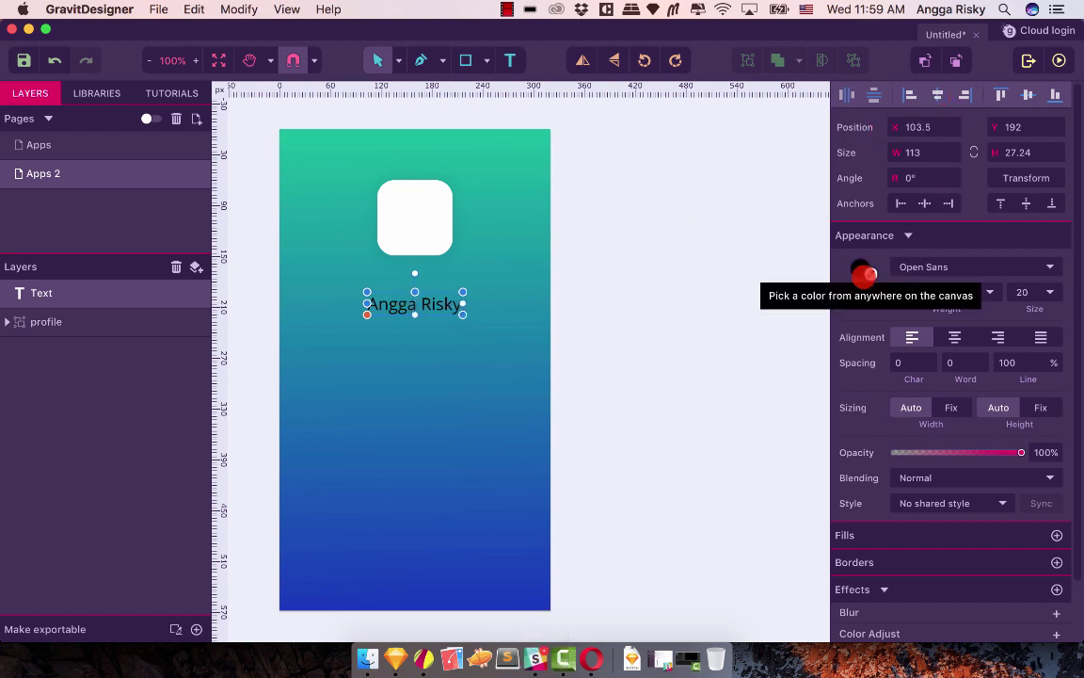
Set the name text's fill colour to white (hex fff).
left_click(860, 271)
left_click(875, 456)
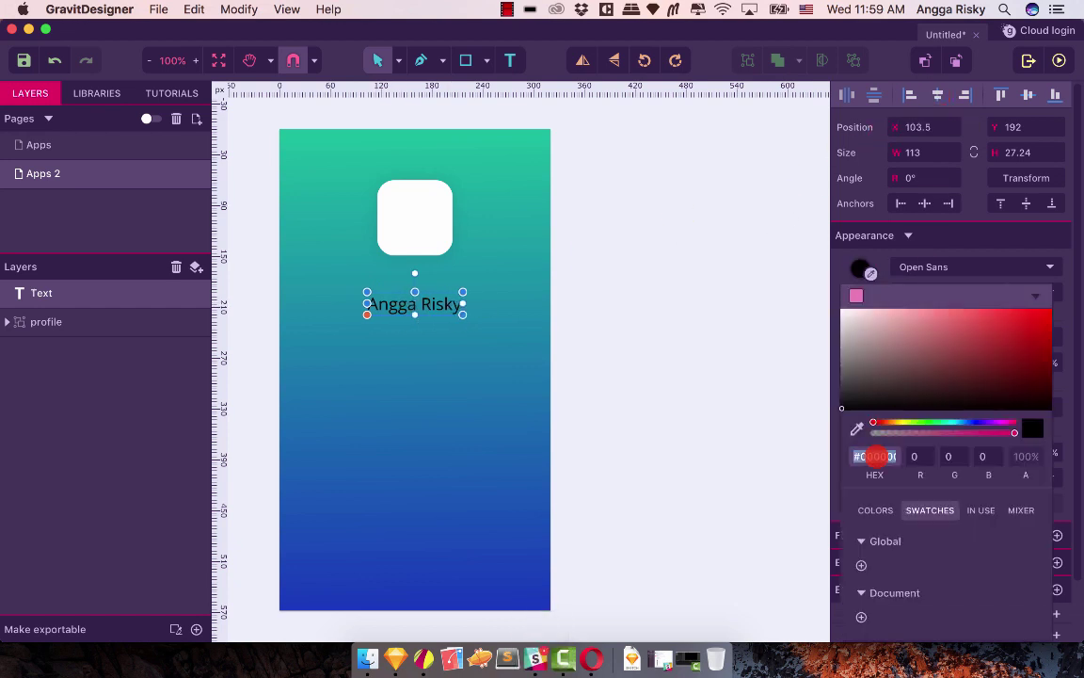
type("fff")
key("Return")
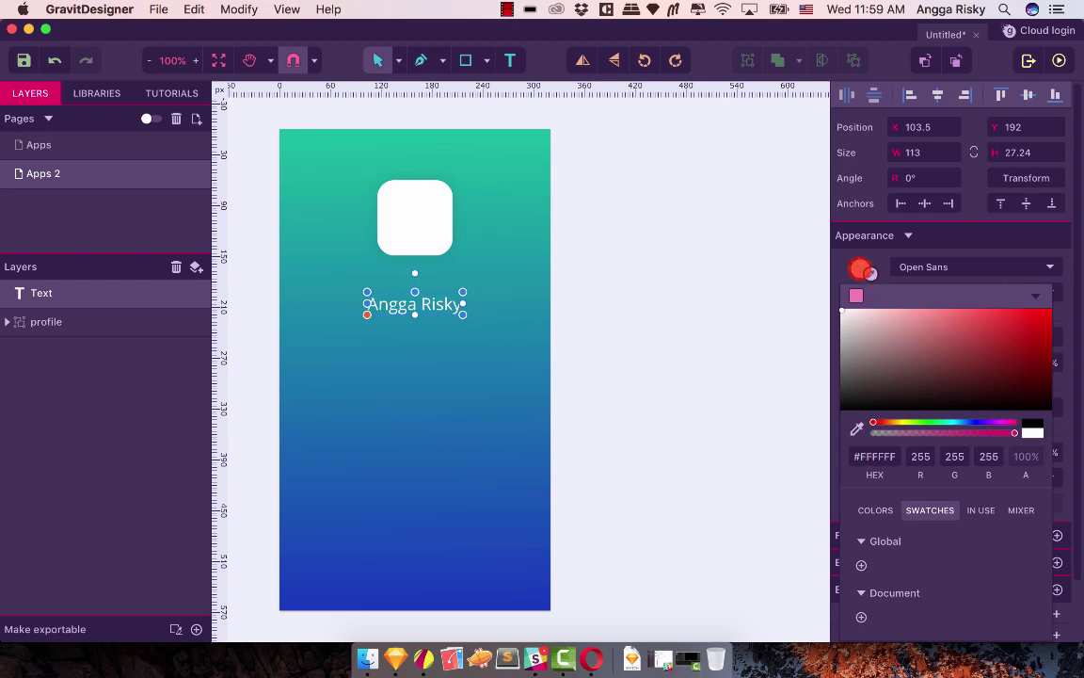
left_click(639, 304)
Nudge the name text up twice and move its layer into the profile group.
left_click(424, 305)
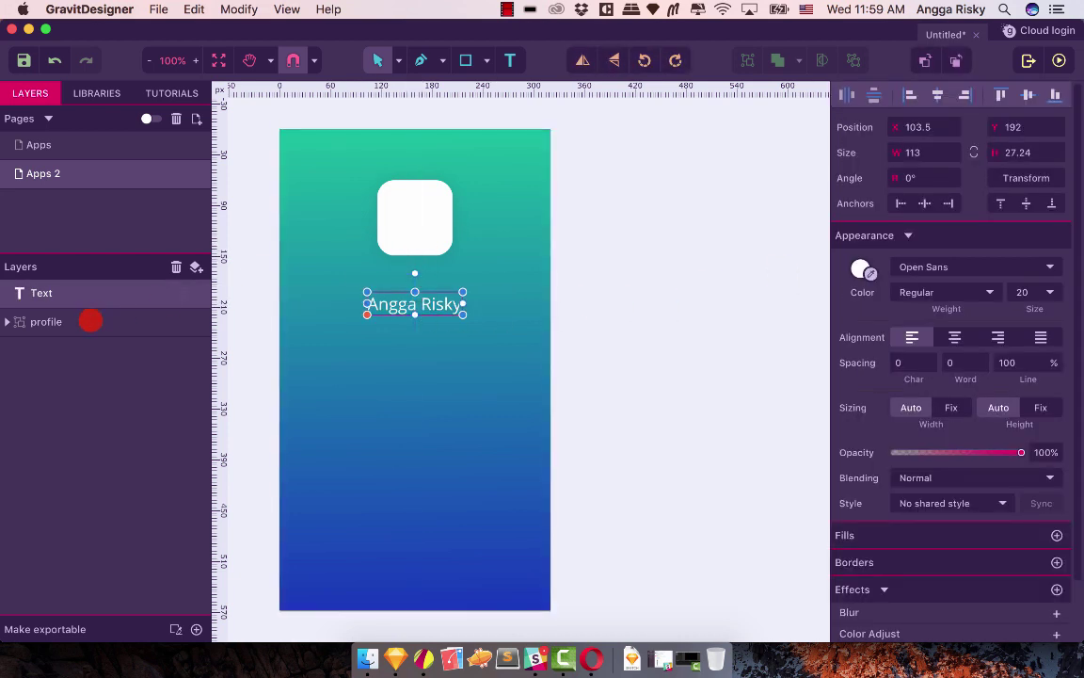
left_click(7, 321)
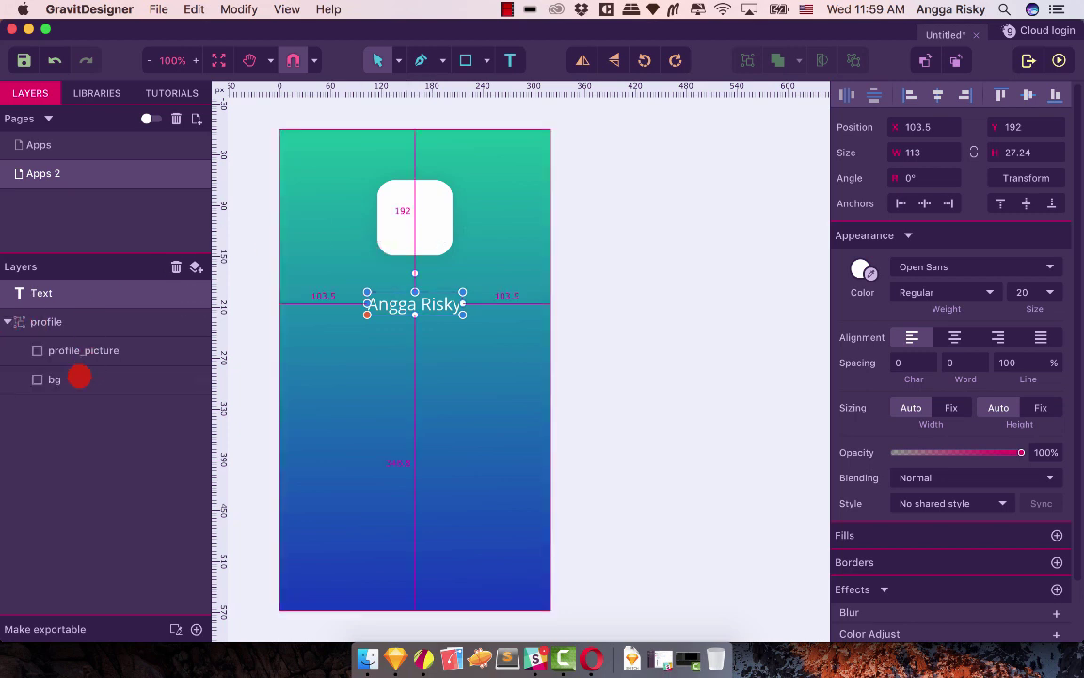
key("alt+shift+Up")
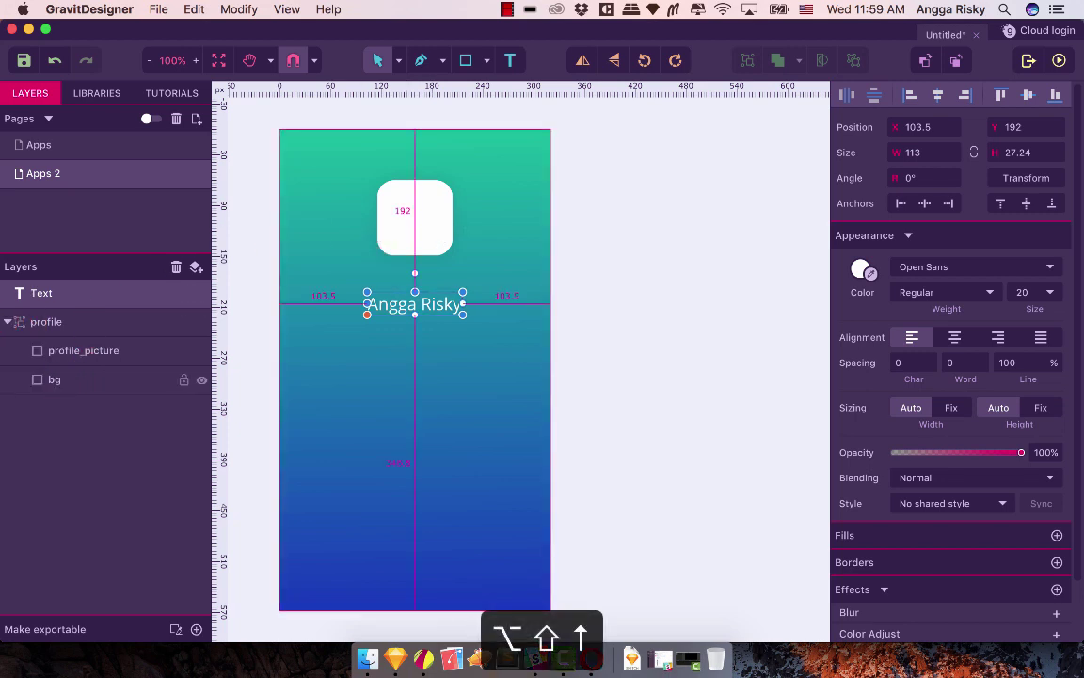
key("alt+shift+Up")
key("alt+shift+Up")
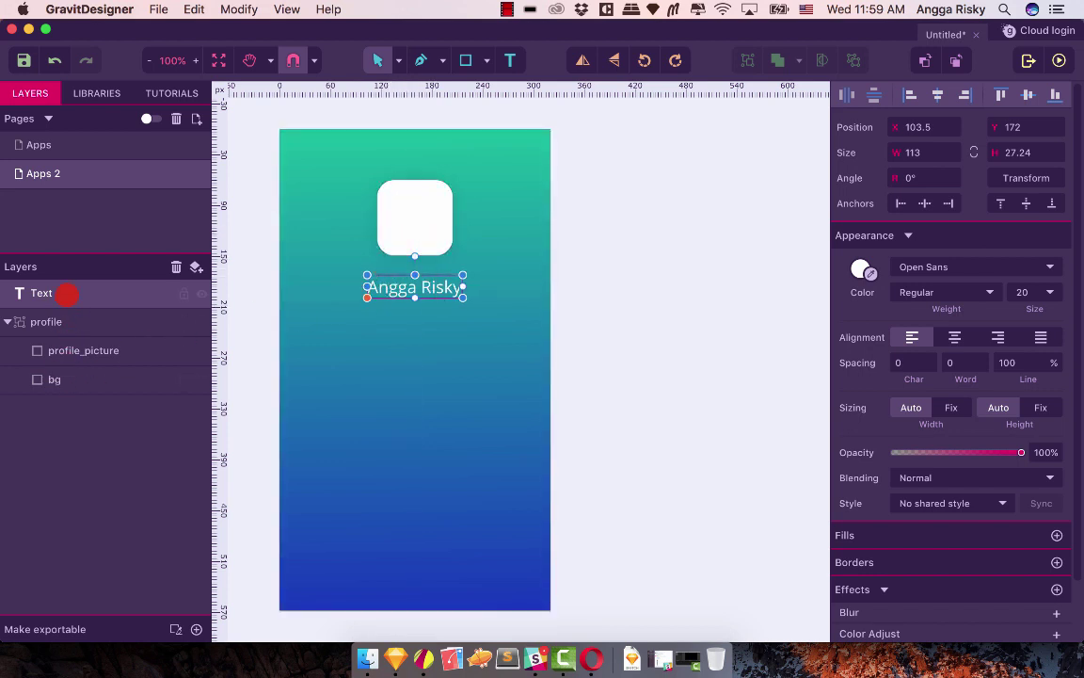
left_click_drag(64, 293, 39, 377)
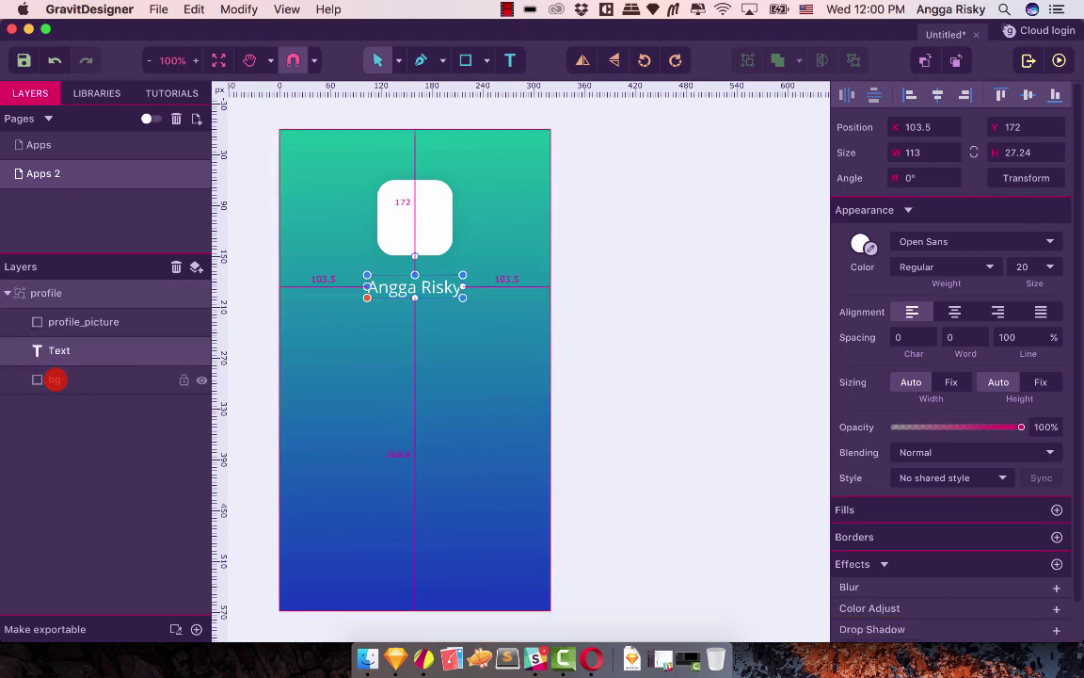
Review the name text's placement on the Apps 2 artboard, scrolling around the canvas.
left_click(569, 246)
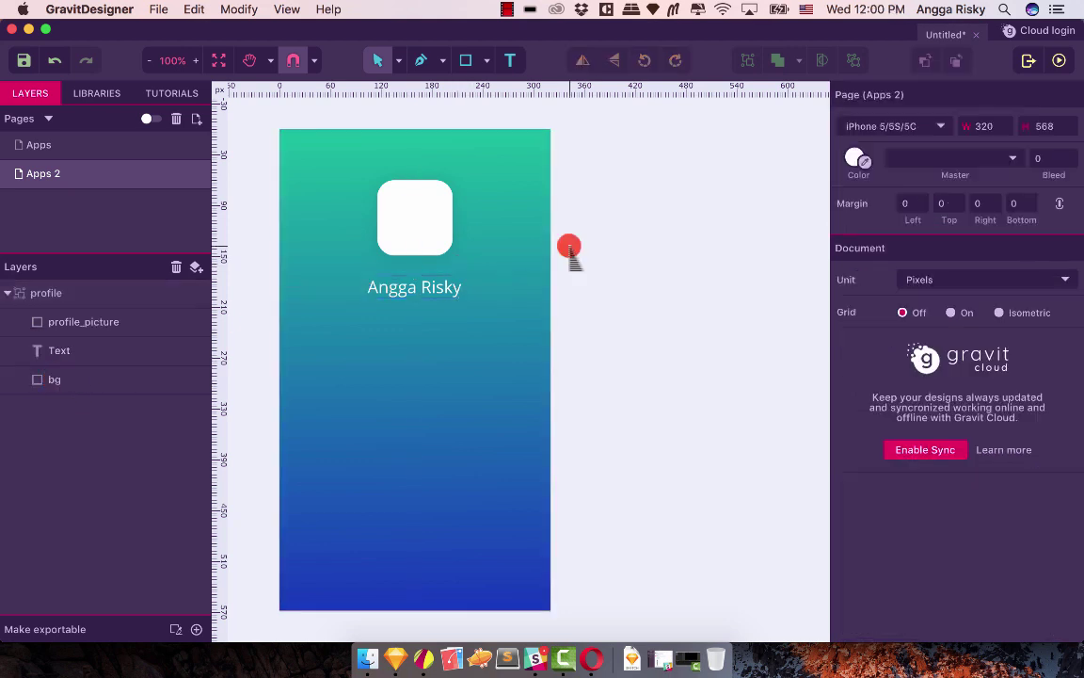
left_click(405, 294)
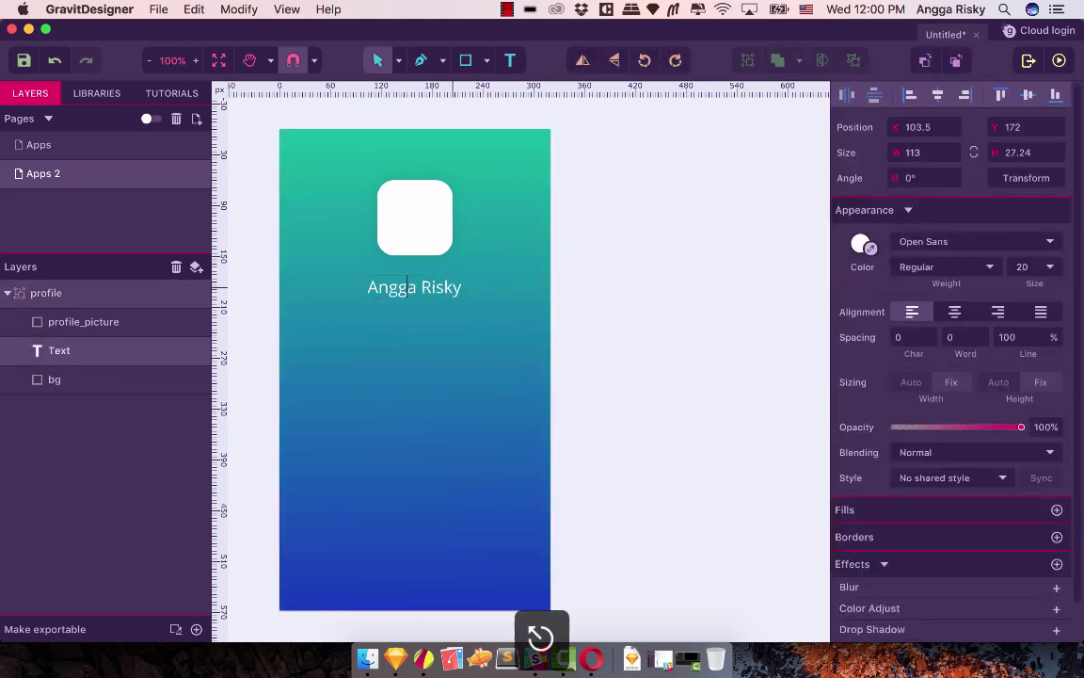
mouse_move(423, 247)
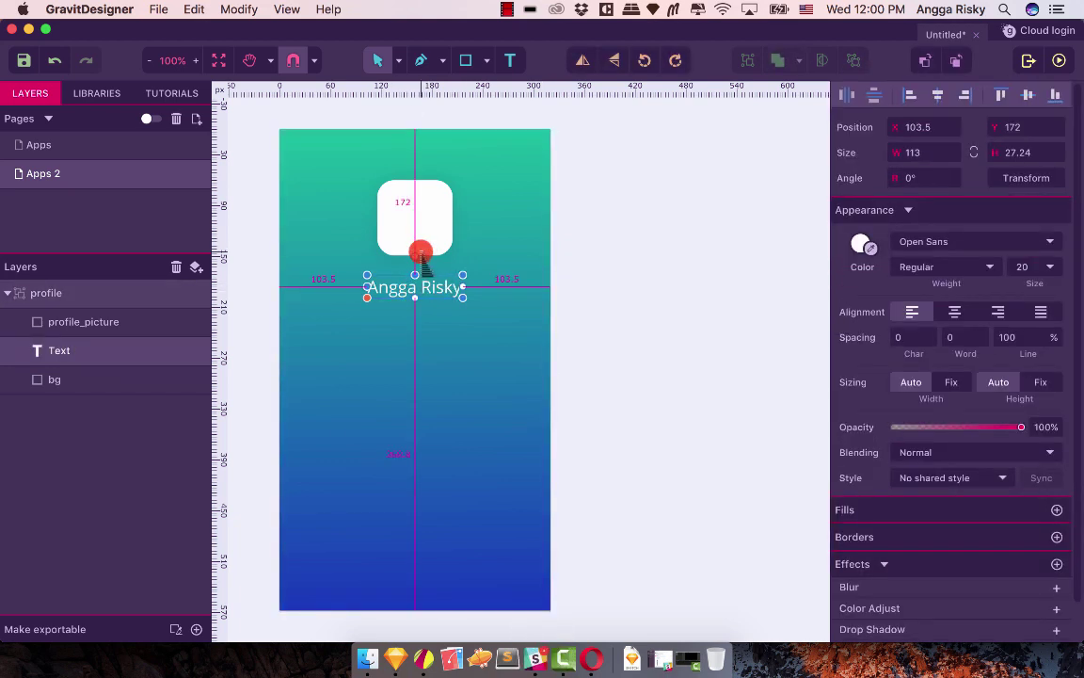
mouse_move(466, 205)
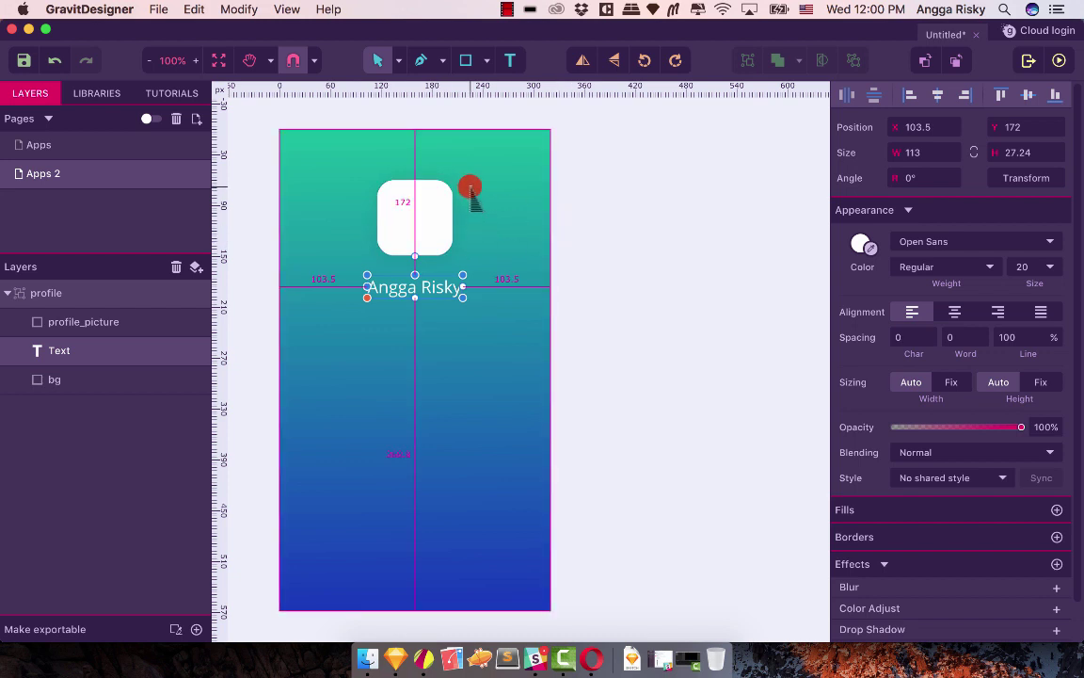
left_click(612, 235)
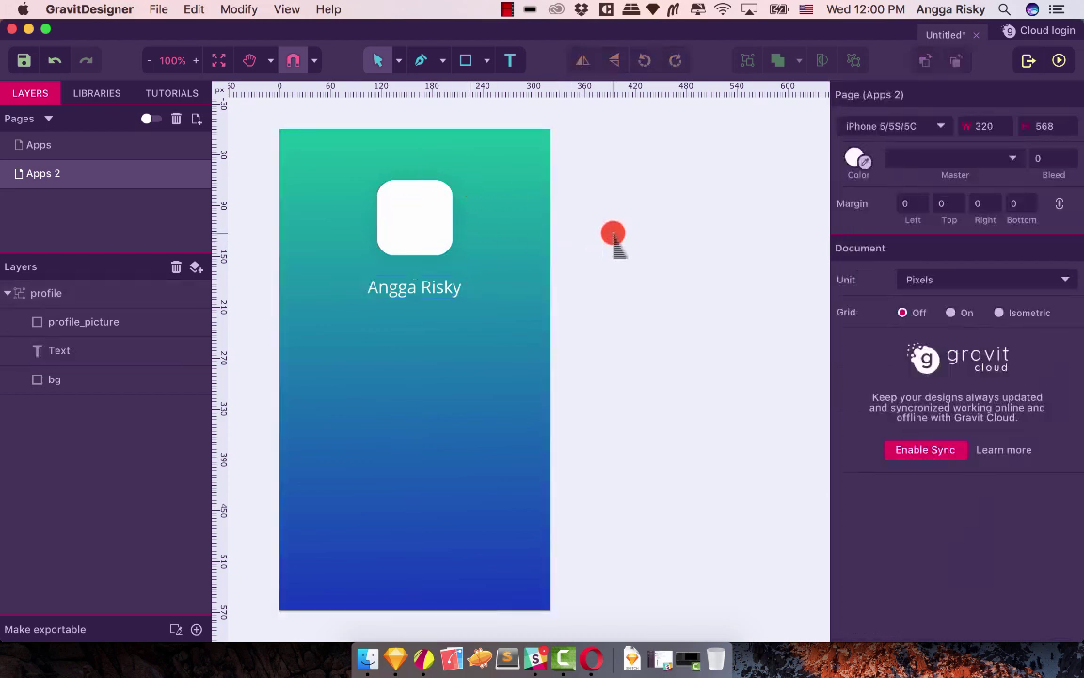
scroll(612, 235, "down", 3)
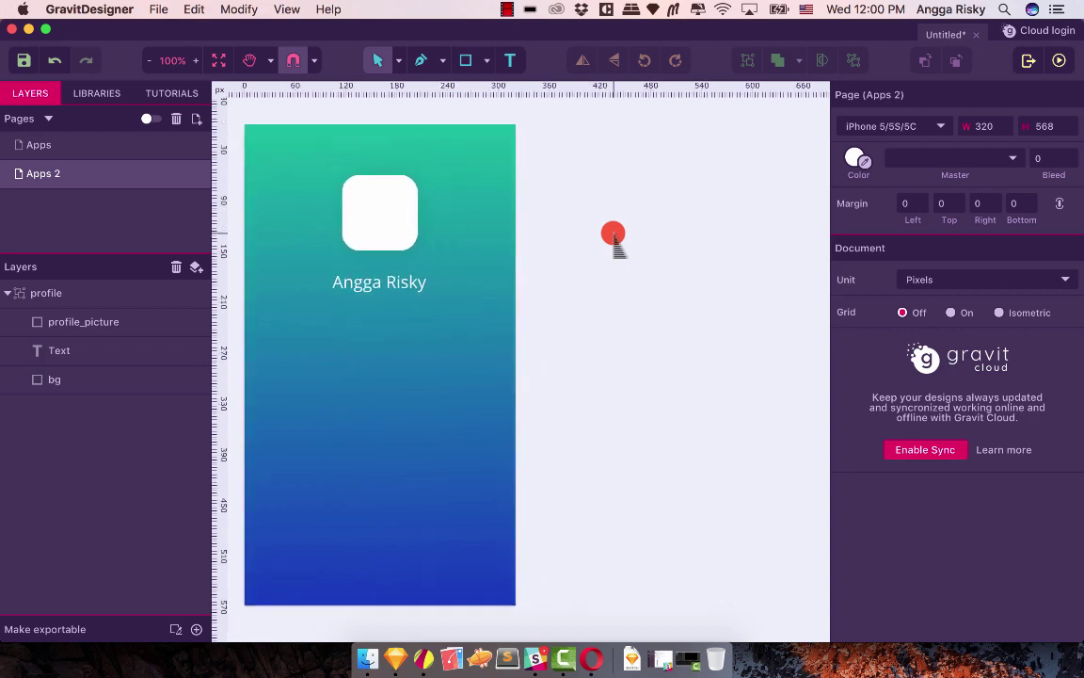
scroll(613, 235, "left", 2)
scroll(613, 235, "up", 2)
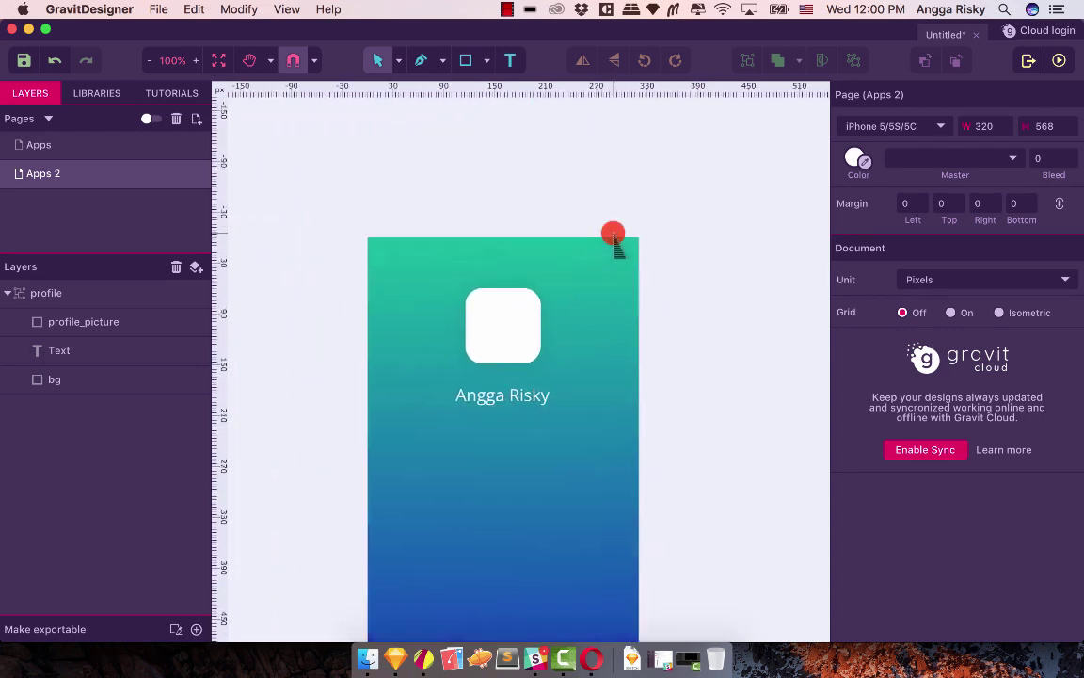
scroll(613, 235, "right", 3)
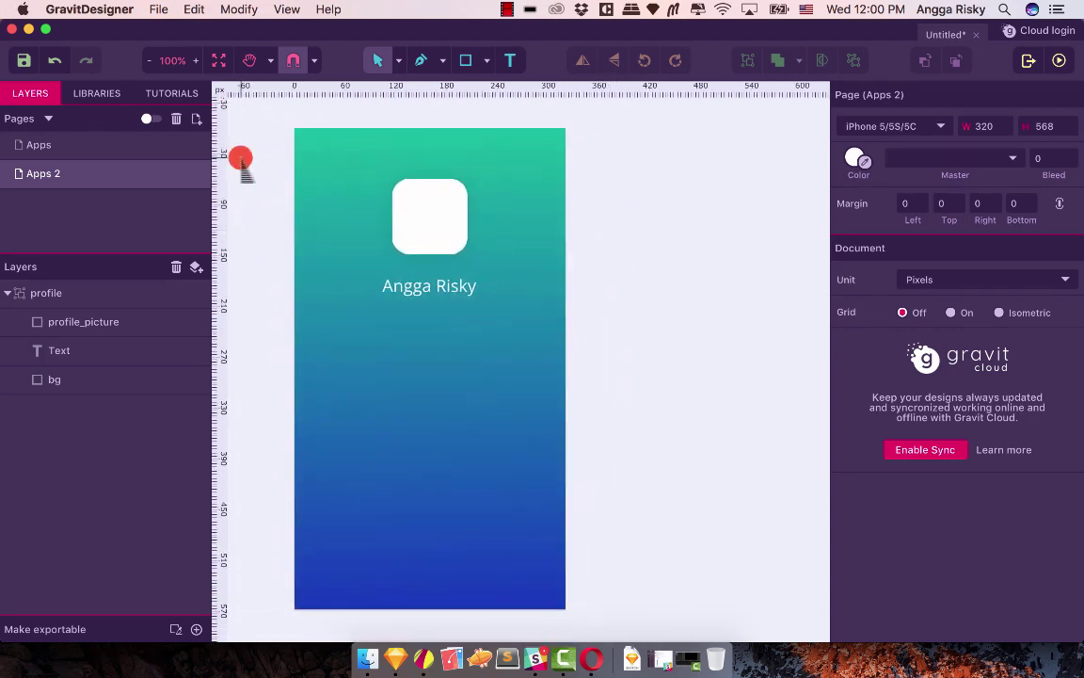
Compare the Apps and Apps 2 pages, then check the Material Design stickersheet in Sketch.
left_click(100, 149)
left_click(88, 171)
left_click(90, 144)
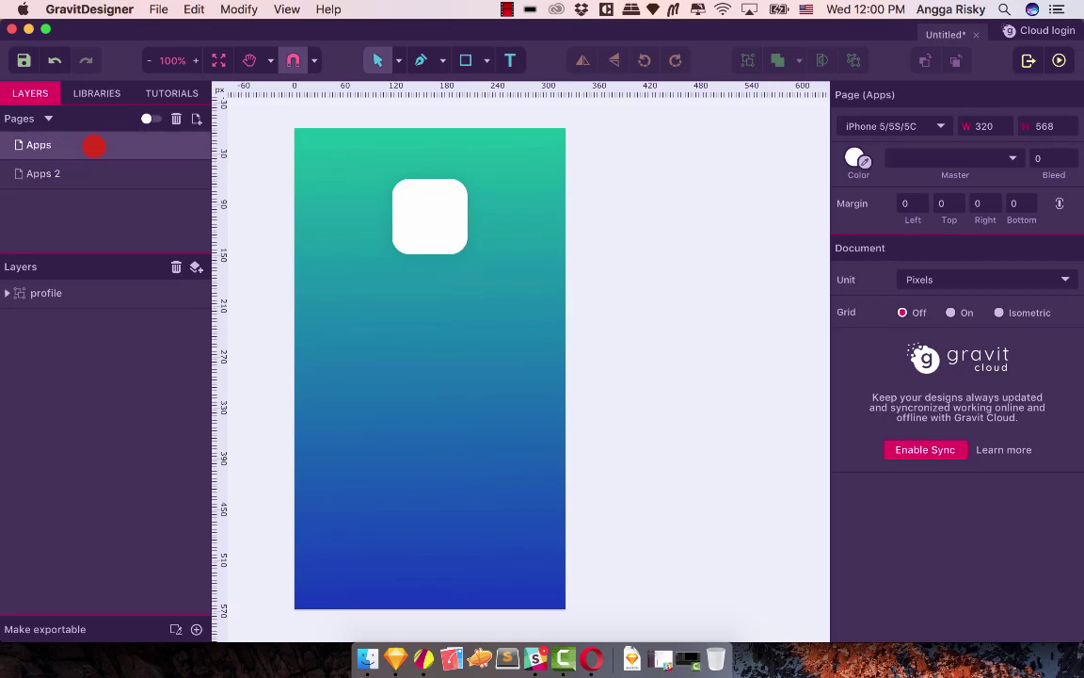
left_click(77, 175)
left_click(88, 141)
left_click(395, 658)
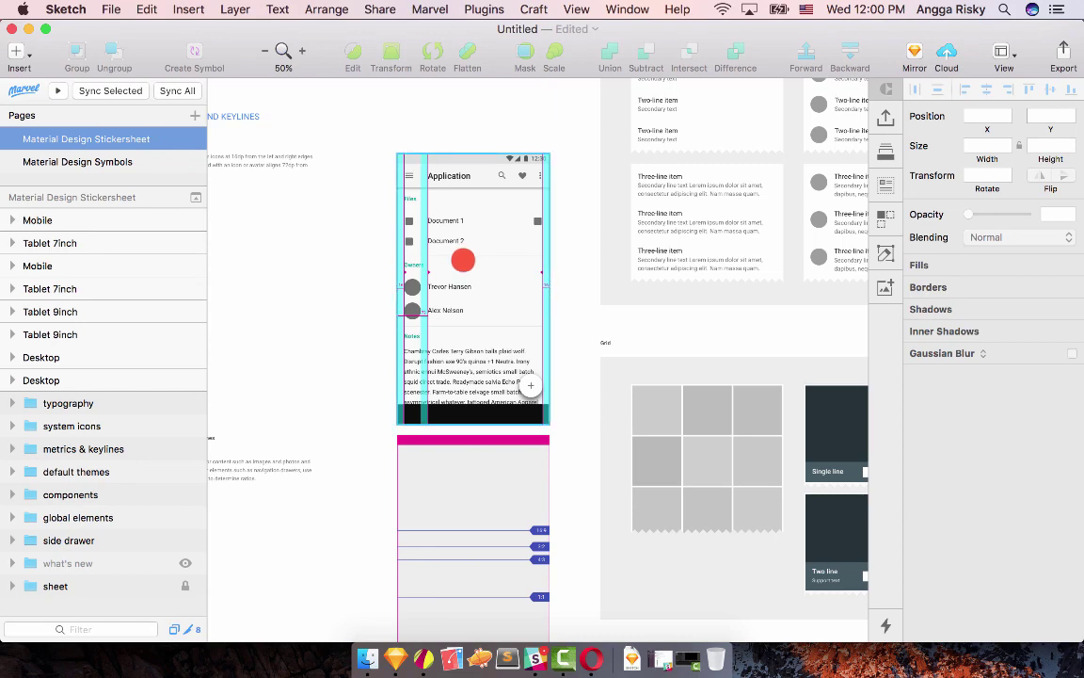
scroll(471, 282, "down", 1)
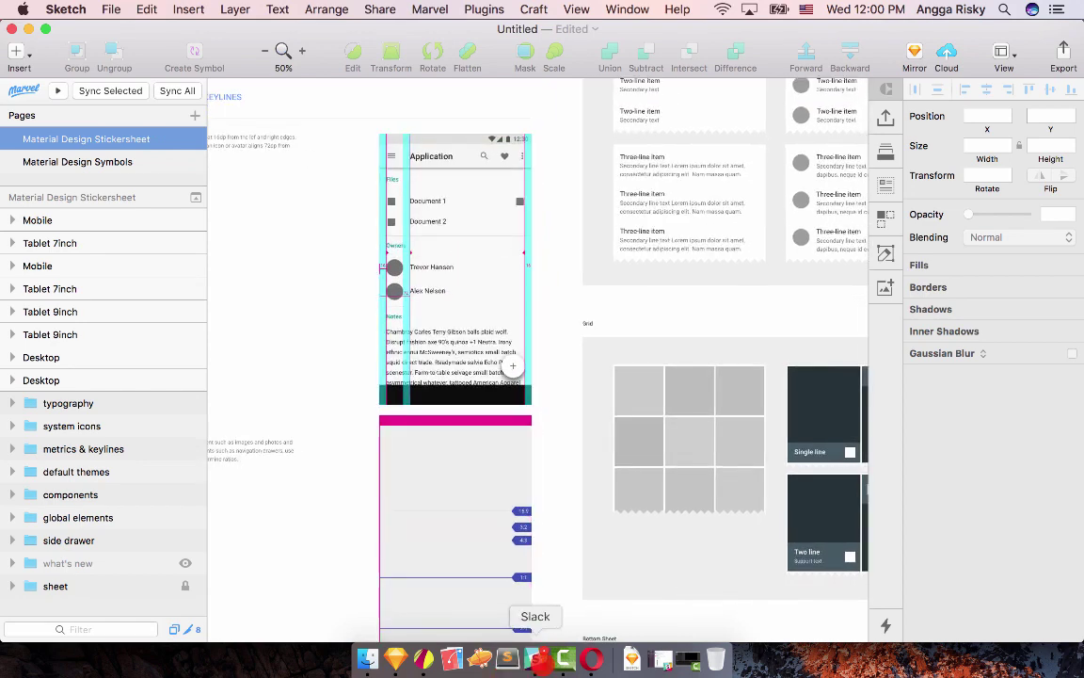
left_click(423, 658)
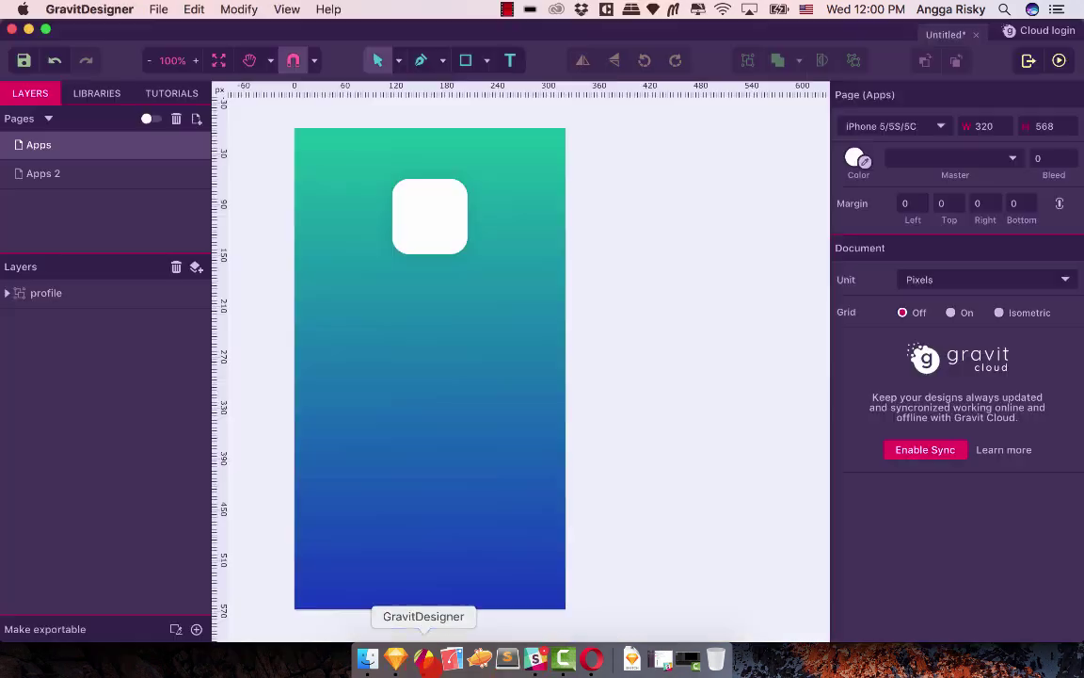
Select then deselect the profile group and scroll around the Apps page canvas to review it.
left_click(310, 155)
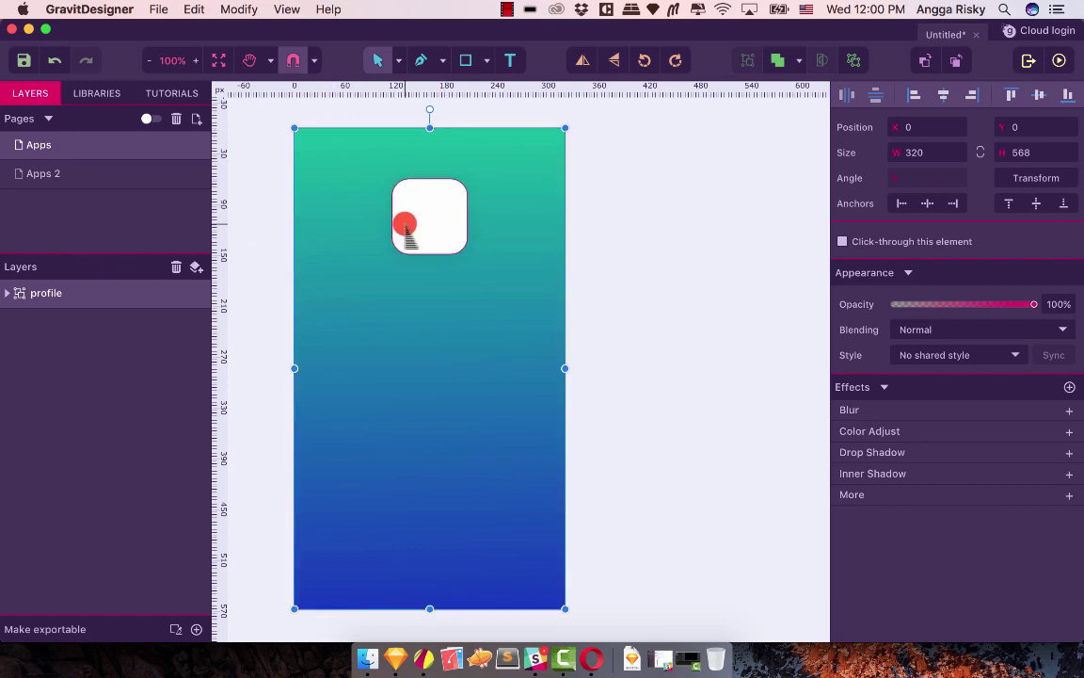
scroll(405, 224, "right", 2)
left_click(687, 284)
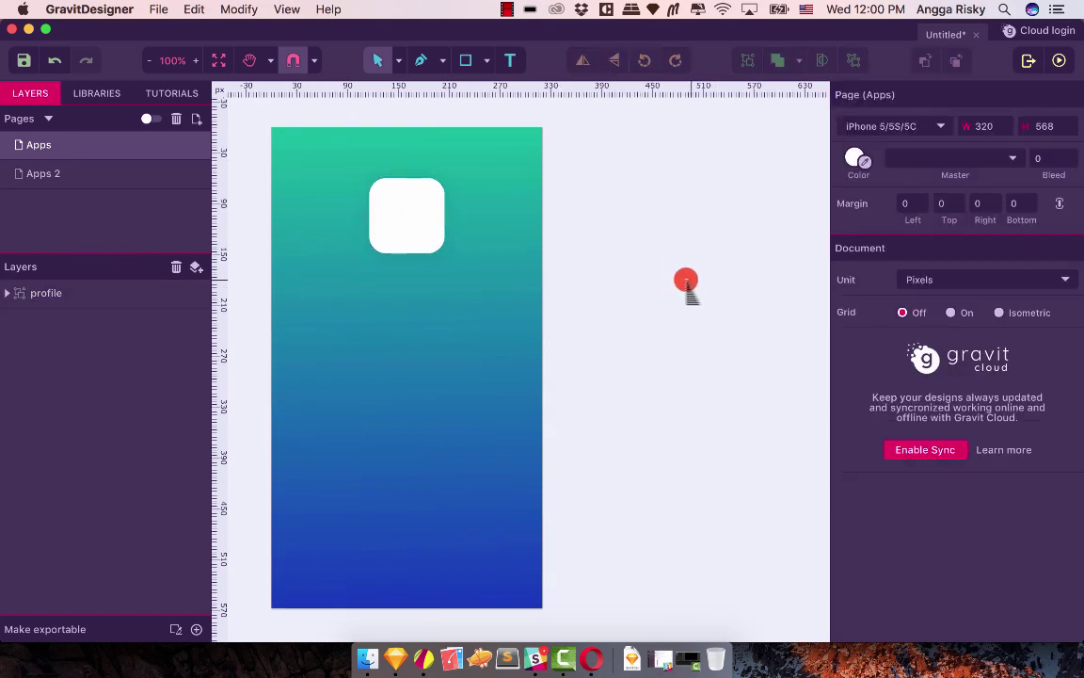
scroll(683, 280, "right", 1)
scroll(683, 281, "up", 1)
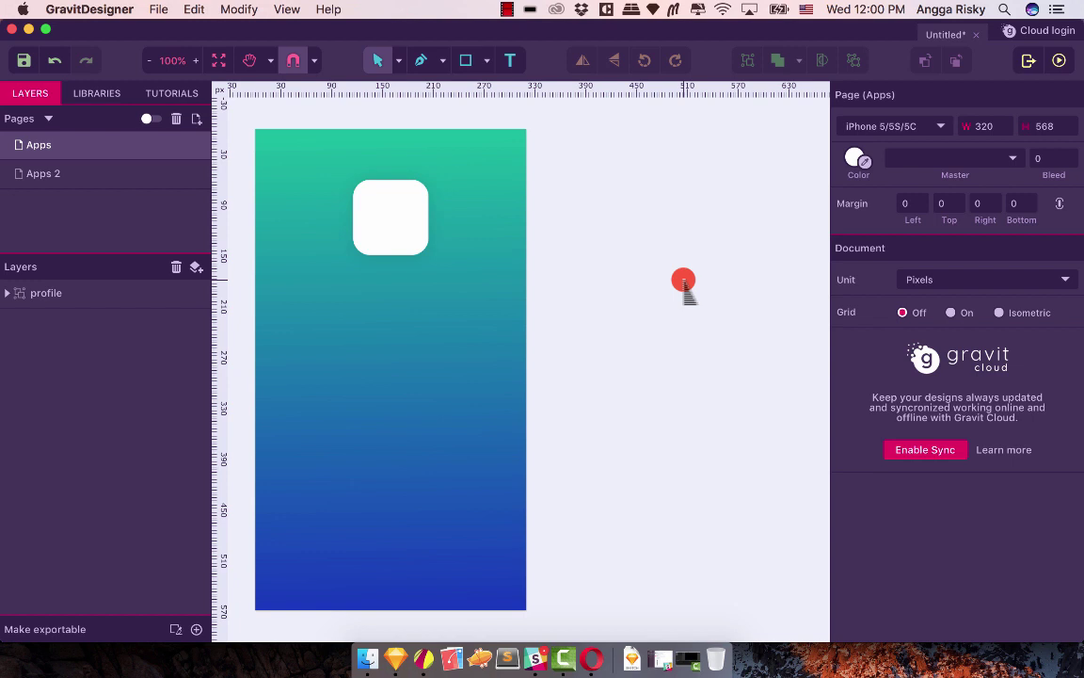
scroll(683, 281, "left", 10)
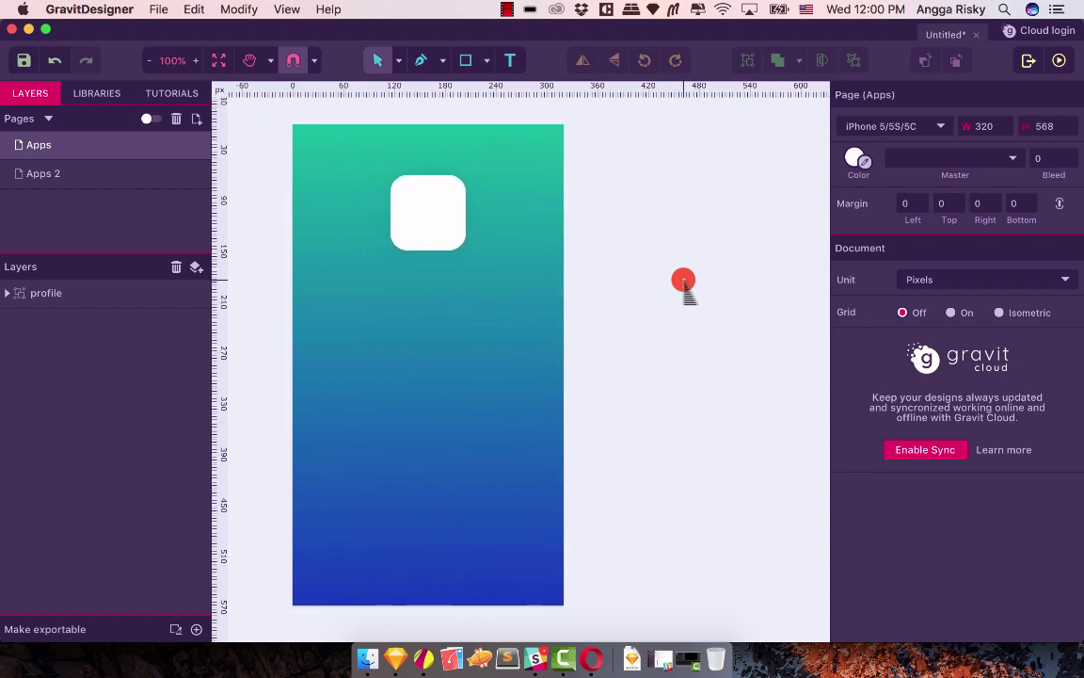
scroll(683, 281, "left", 2)
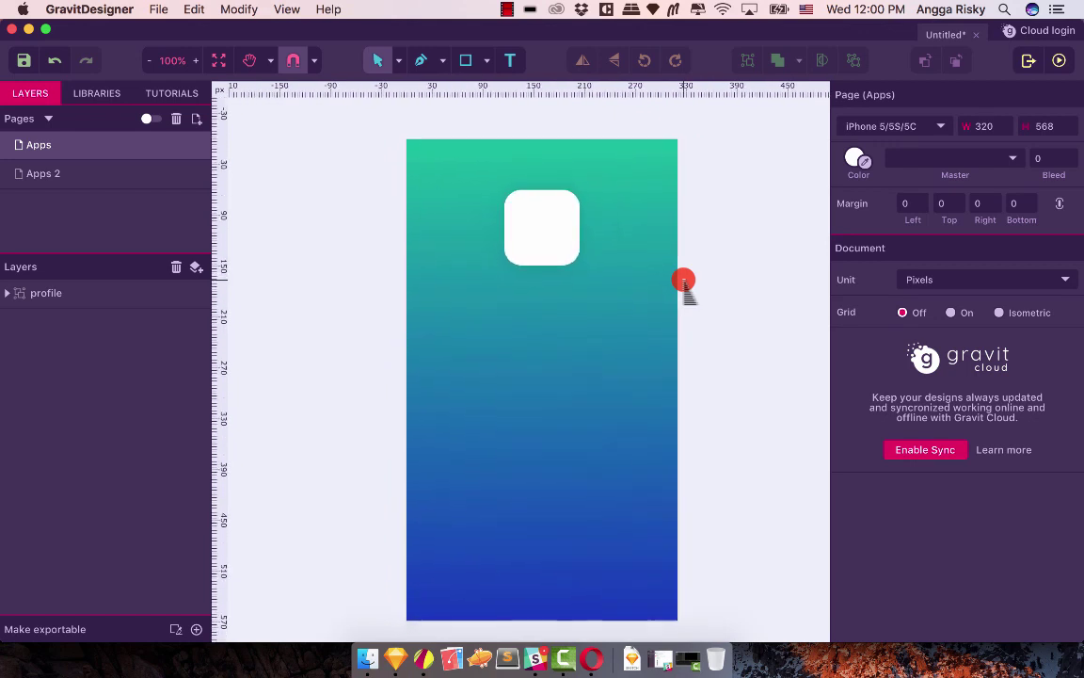
scroll(683, 280, "right", 2)
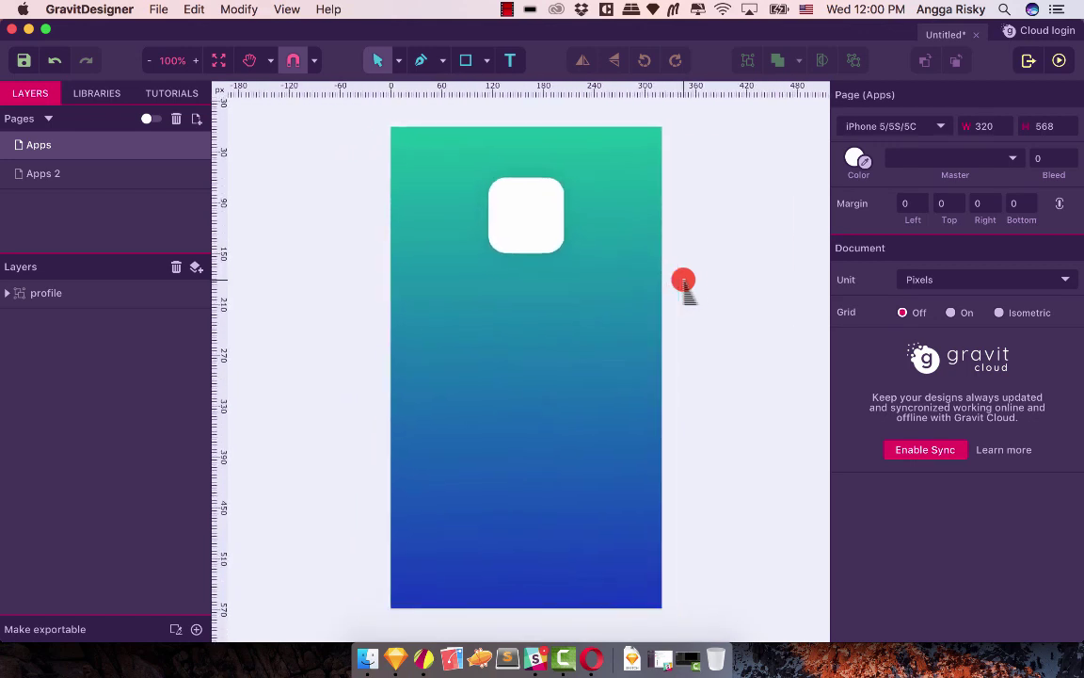